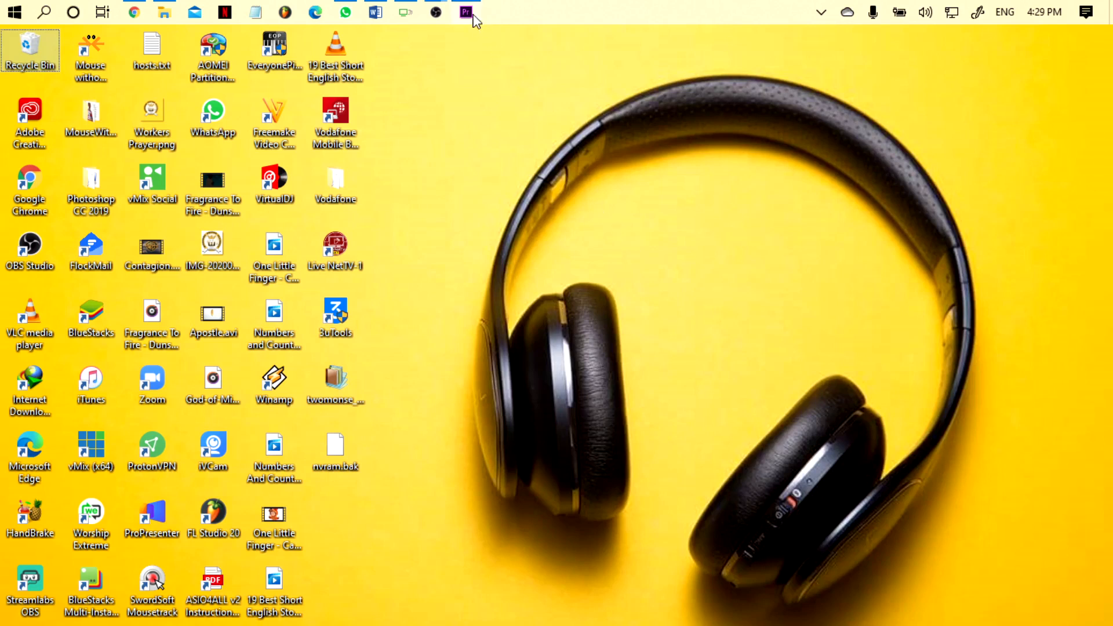
- Switch to Premiere Pro and create a new sequence from the MVI_7669.MOV clip in the project
{"action": "left_click", "coordinate": [470, 12]}
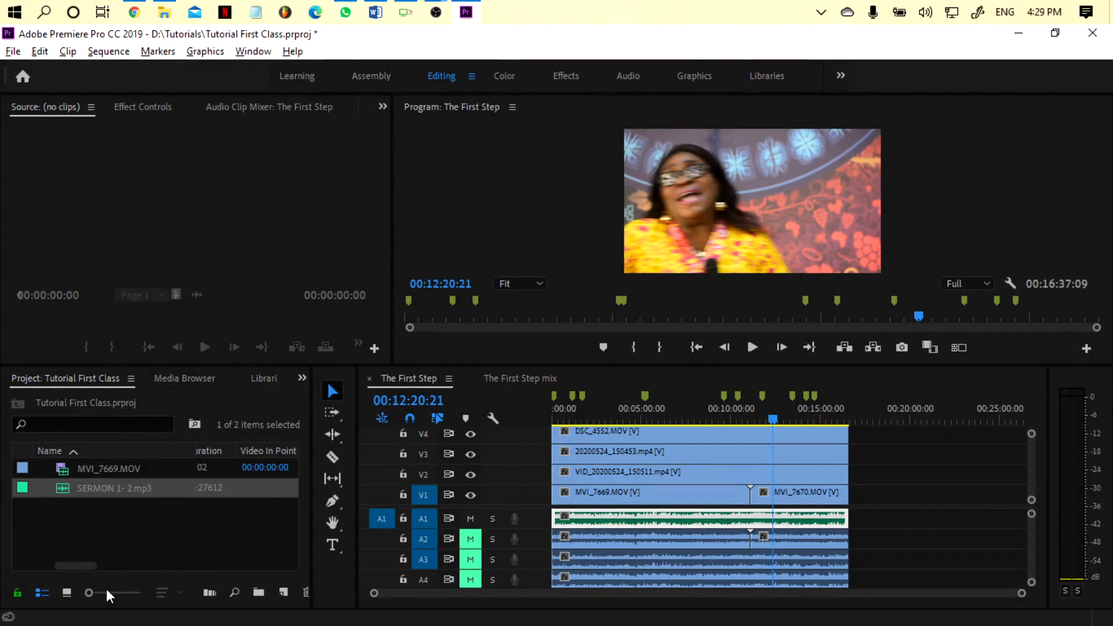
{"action": "left_click", "coordinate": [94, 520]}
{"action": "left_click", "coordinate": [61, 489]}
{"action": "left_click", "coordinate": [114, 538]}
{"action": "left_click", "coordinate": [60, 468]}
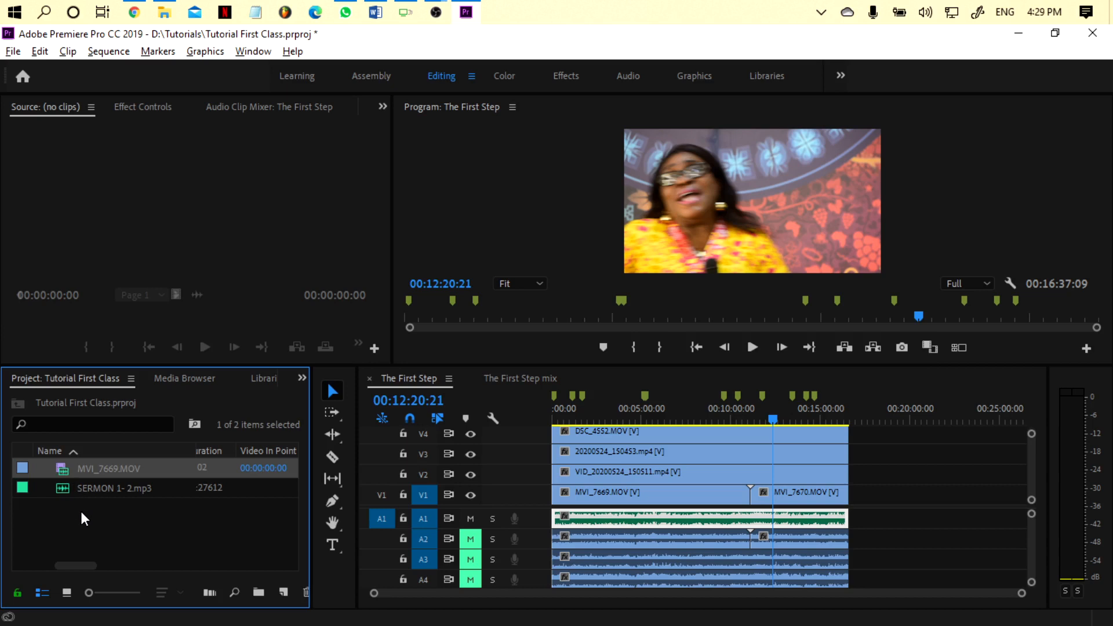
{"action": "right_click", "coordinate": [64, 472]}
{"action": "left_click", "coordinate": [142, 383]}
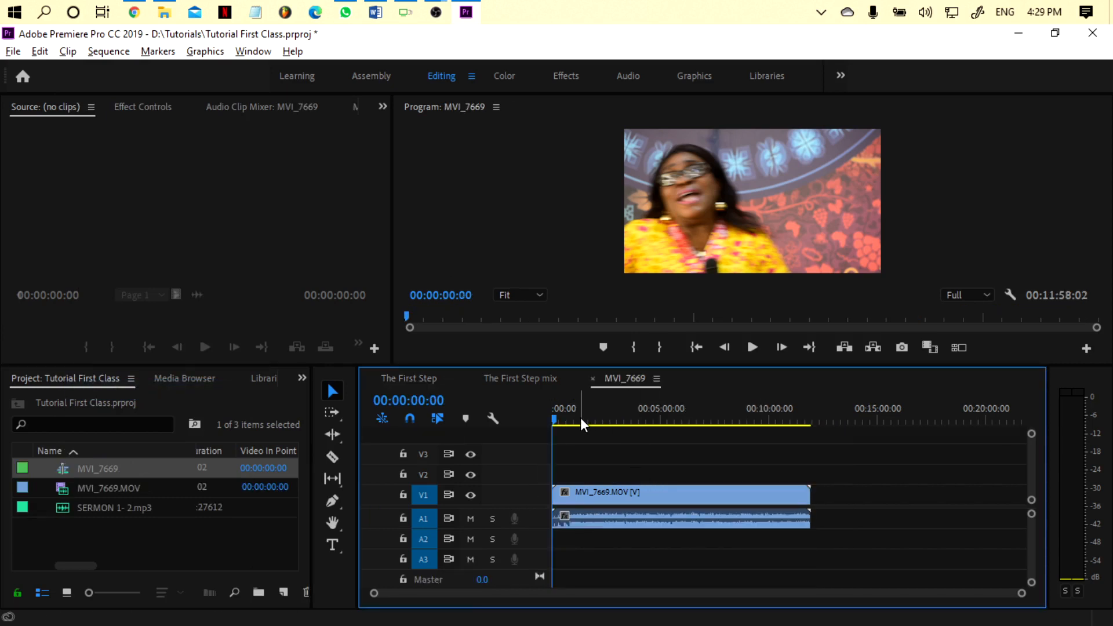
{"action": "left_click", "coordinate": [96, 532]}
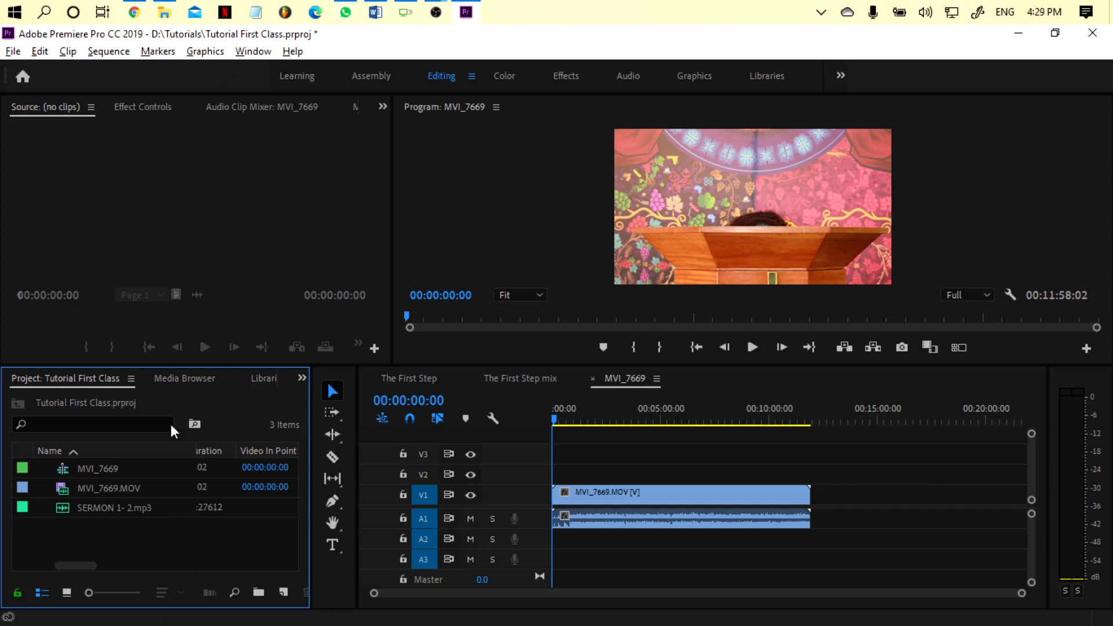
- Import VID_20200524_150511.mp4 from the Cam 2 folder of The First Step into the project
{"action": "left_click", "coordinate": [164, 12]}
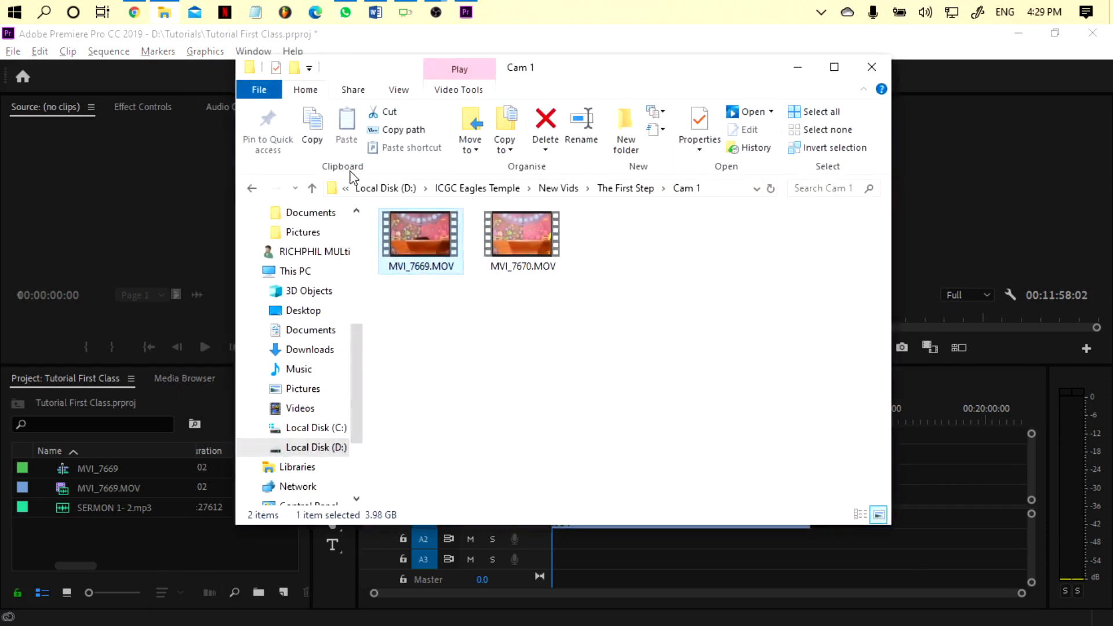
{"action": "left_click", "coordinate": [312, 188]}
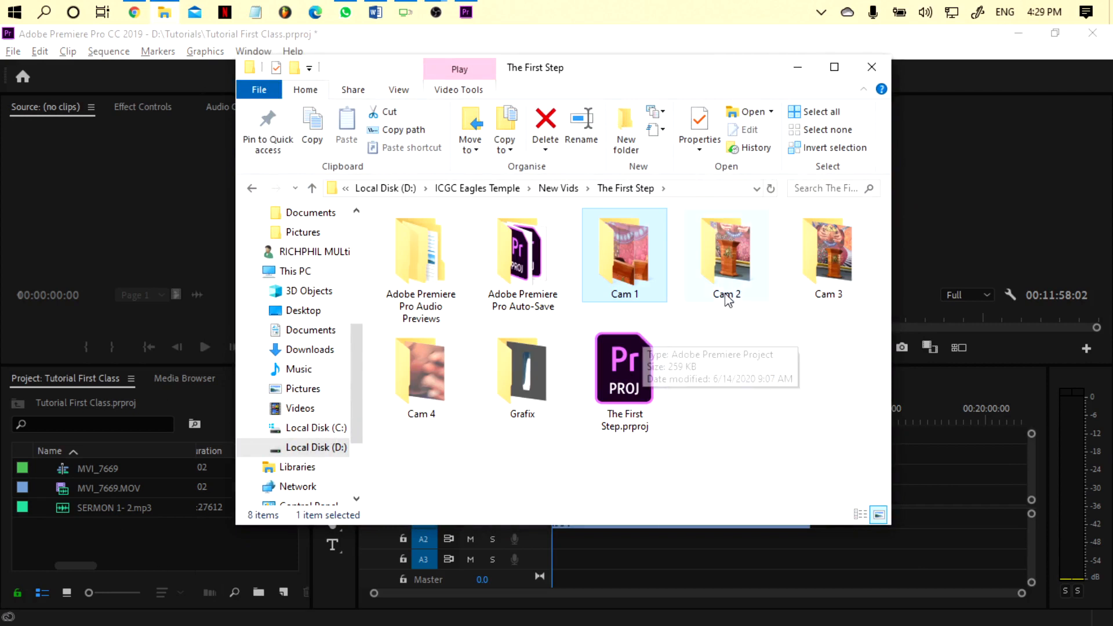
{"action": "double_click", "coordinate": [728, 264]}
{"action": "left_click_drag", "start_coordinate": [420, 237], "coordinate": [160, 549]}
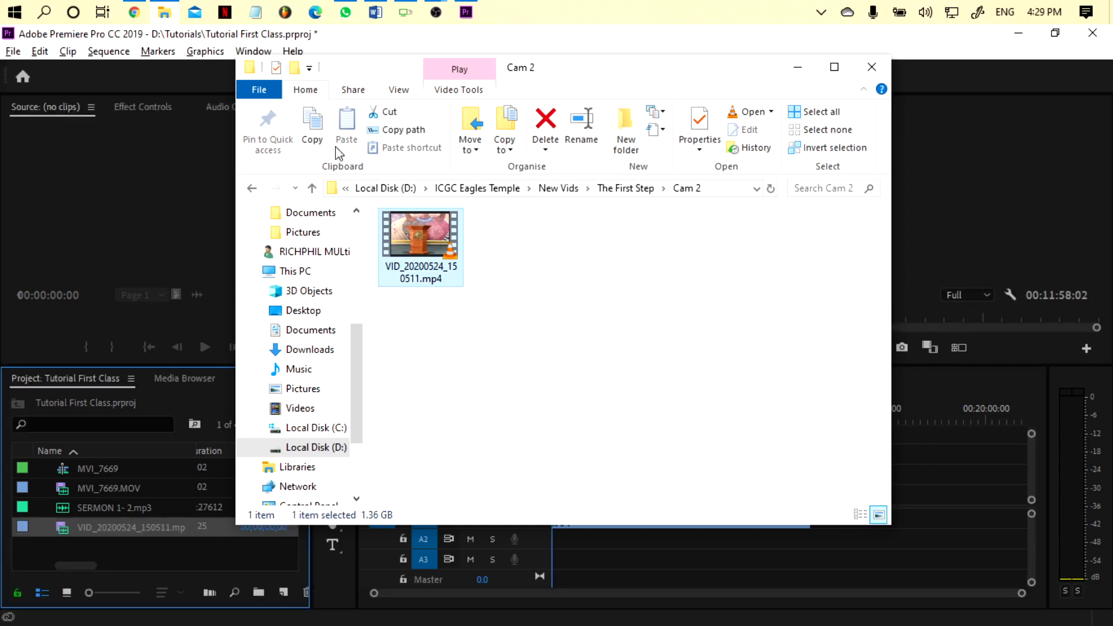
- Import 20200524_150453.mp4 from the Cam 3 folder into the project and return to Premiere Pro
{"action": "left_click", "coordinate": [314, 192]}
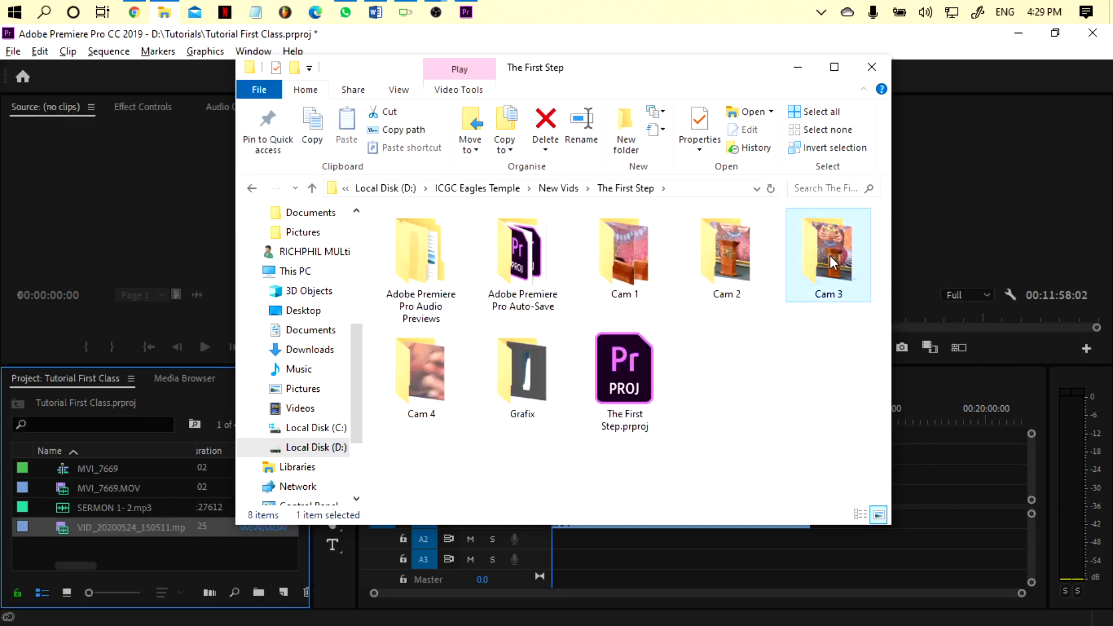
{"action": "double_click", "coordinate": [835, 261]}
{"action": "left_click_drag", "start_coordinate": [445, 293], "coordinate": [128, 556]}
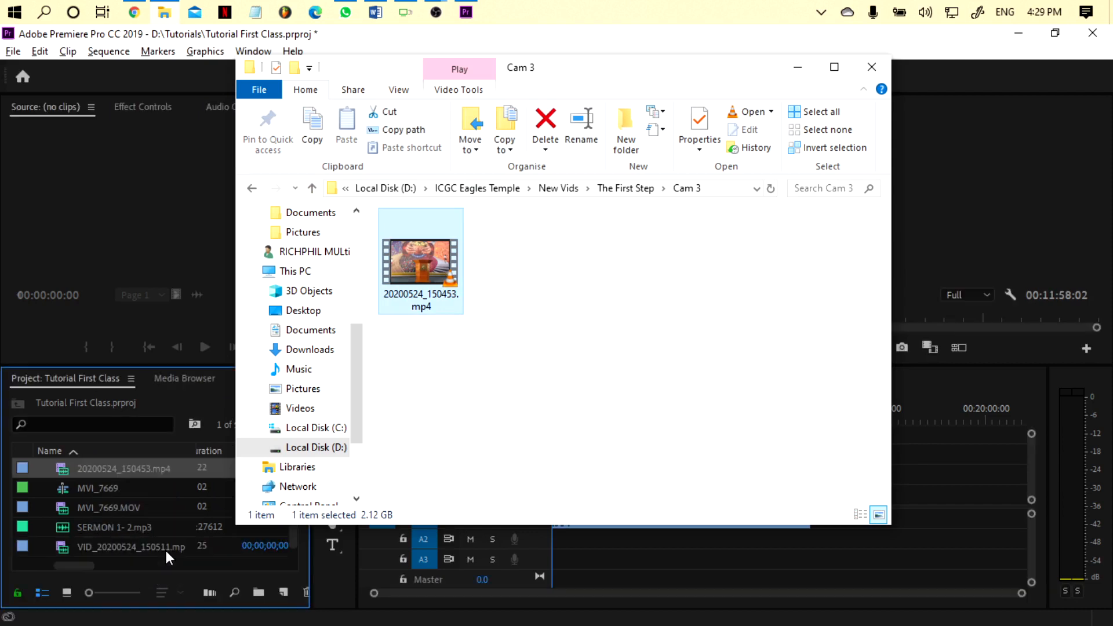
{"action": "left_click", "coordinate": [157, 554]}
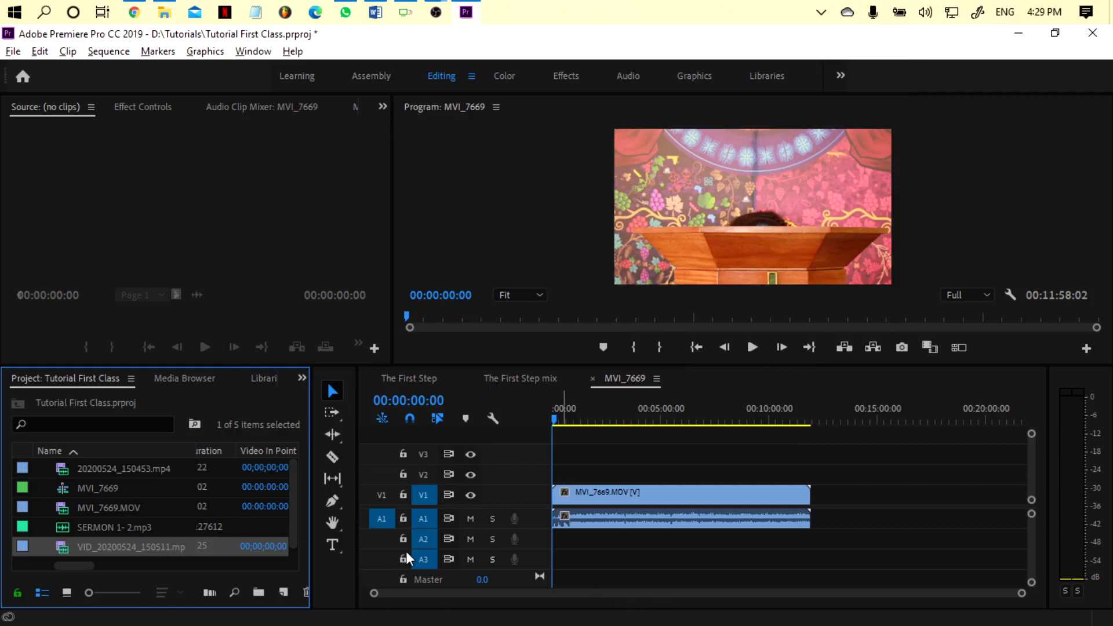
- Move the MVI_7669.MOV clip to start at about 00:05:20 and place SERMON 1- 2.mp3 on A2, starting at about 00:04:05
{"action": "left_click_drag", "start_coordinate": [643, 493], "coordinate": [750, 492]}
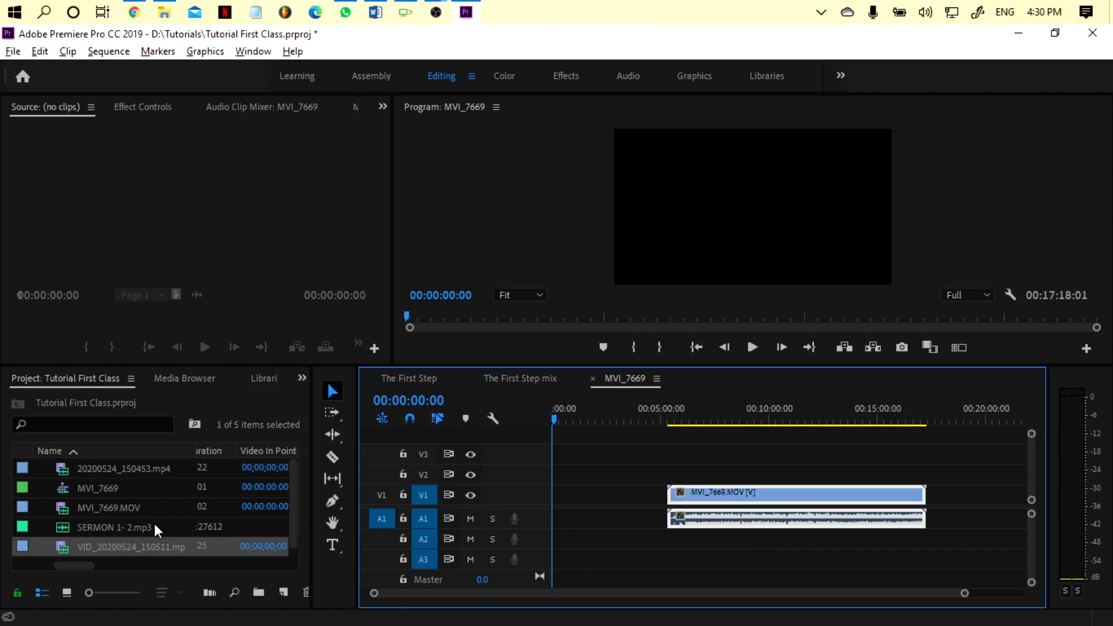
{"action": "left_click", "coordinate": [288, 496]}
{"action": "left_click_drag", "start_coordinate": [62, 528], "coordinate": [597, 537]}
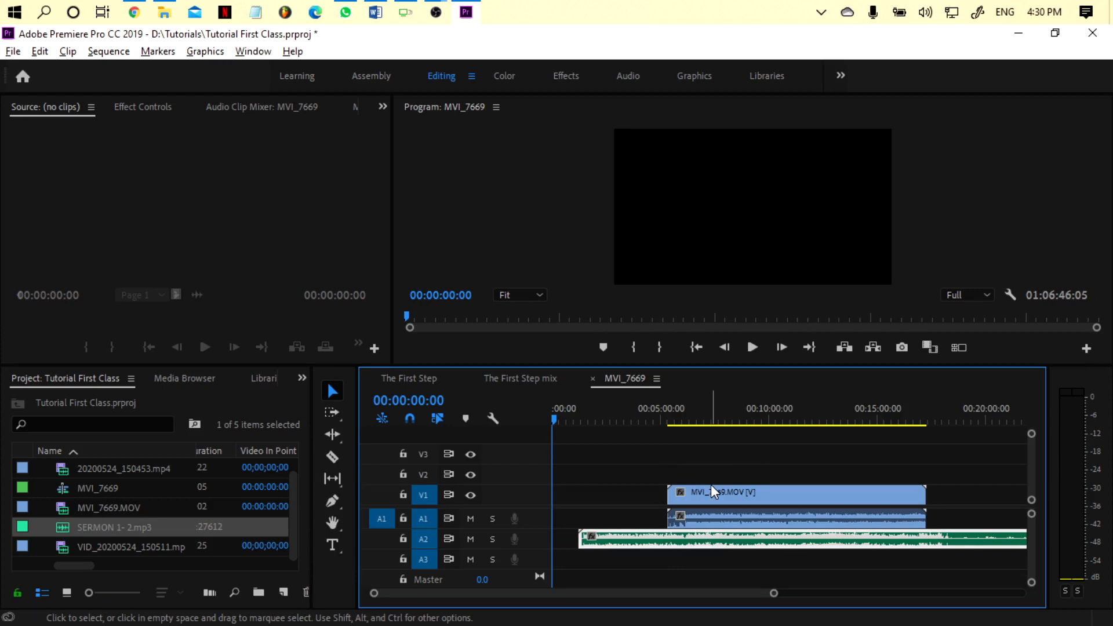
{"action": "left_click", "coordinate": [666, 468]}
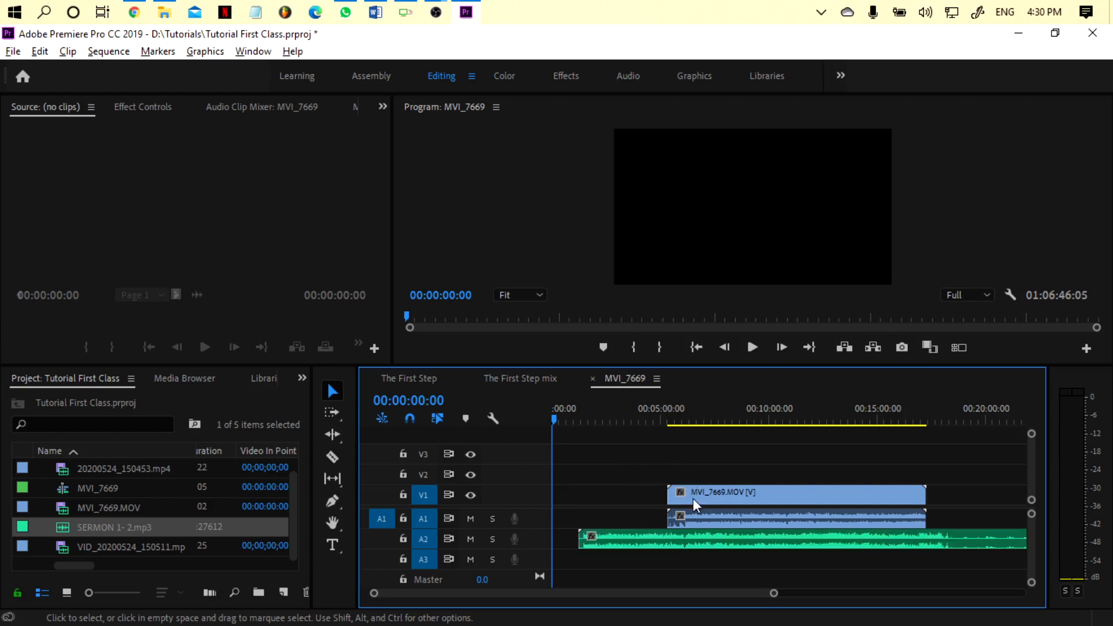
{"action": "left_click_drag", "start_coordinate": [658, 541], "coordinate": [722, 545]}
- Synchronize the MVI_7669.MOV clip and the sermon audio using Audio as the synchronize point with track channel 1
{"action": "left_click_drag", "start_coordinate": [619, 451], "coordinate": [780, 589]}
{"action": "scroll", "coordinate": [1032, 547], "scroll_direction": "up", "scroll_amount": 1}
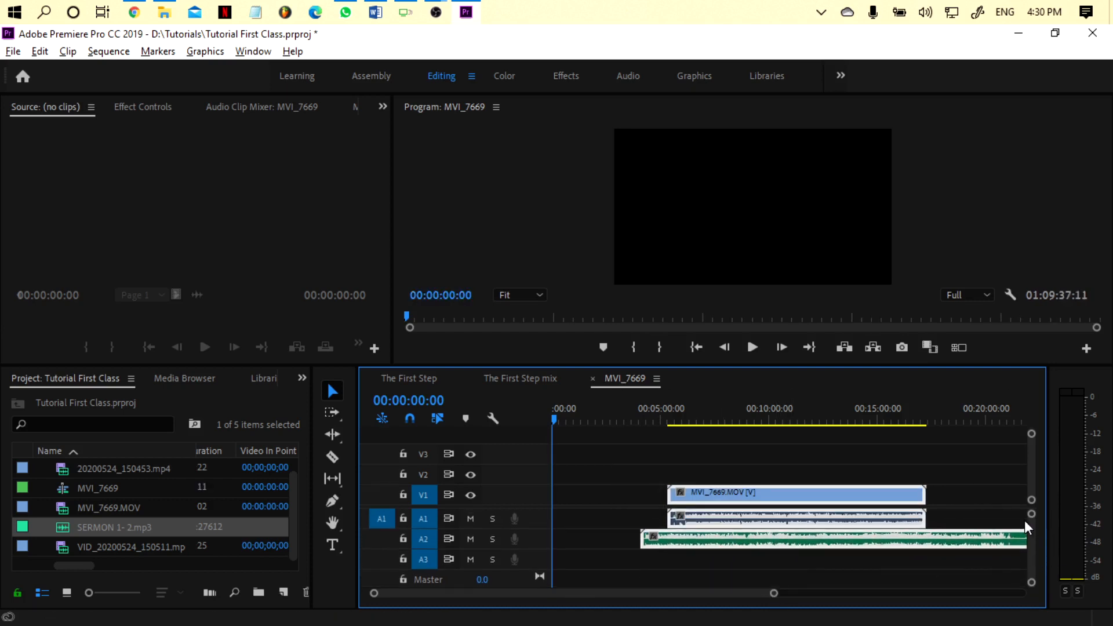
{"action": "right_click", "coordinate": [749, 515]}
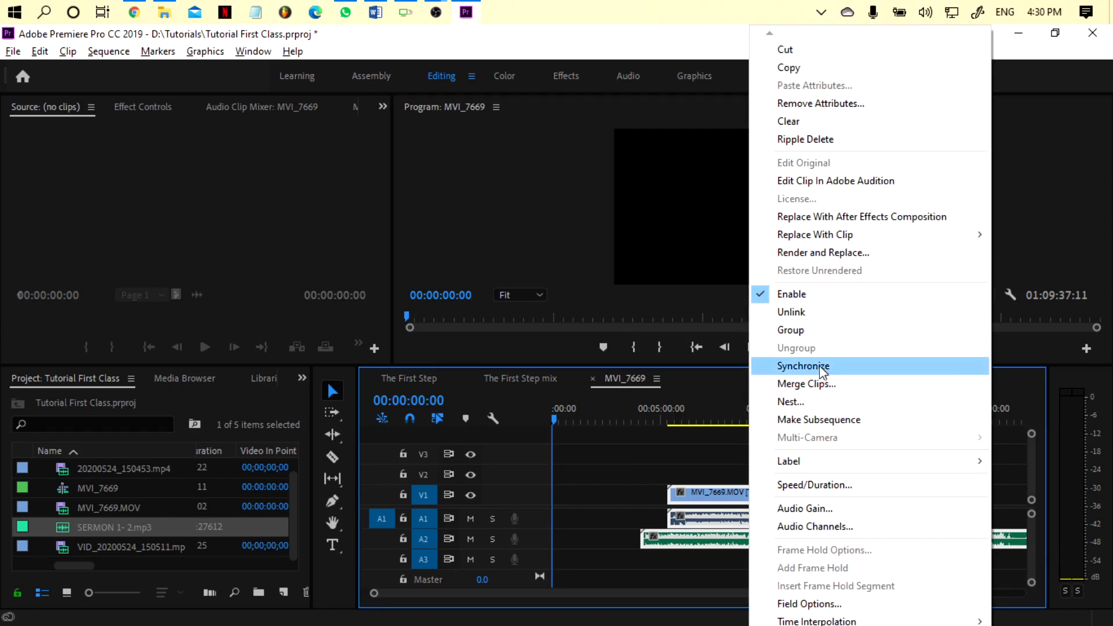
{"action": "left_click", "coordinate": [820, 368]}
{"action": "left_click_drag", "start_coordinate": [474, 222], "coordinate": [459, 185]}
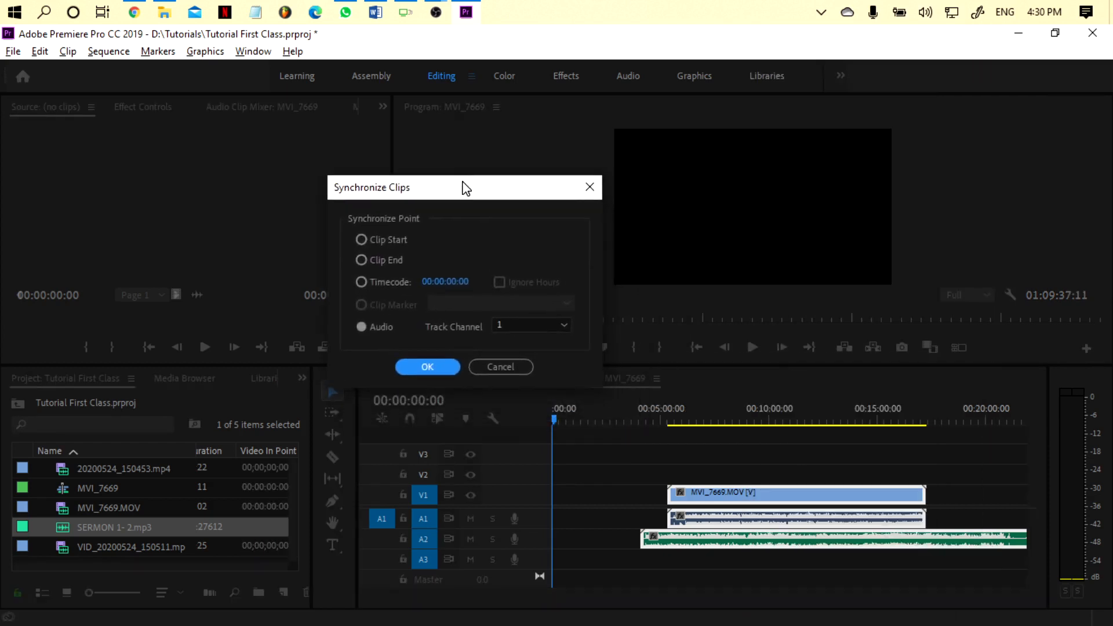
{"action": "left_click", "coordinate": [362, 239]}
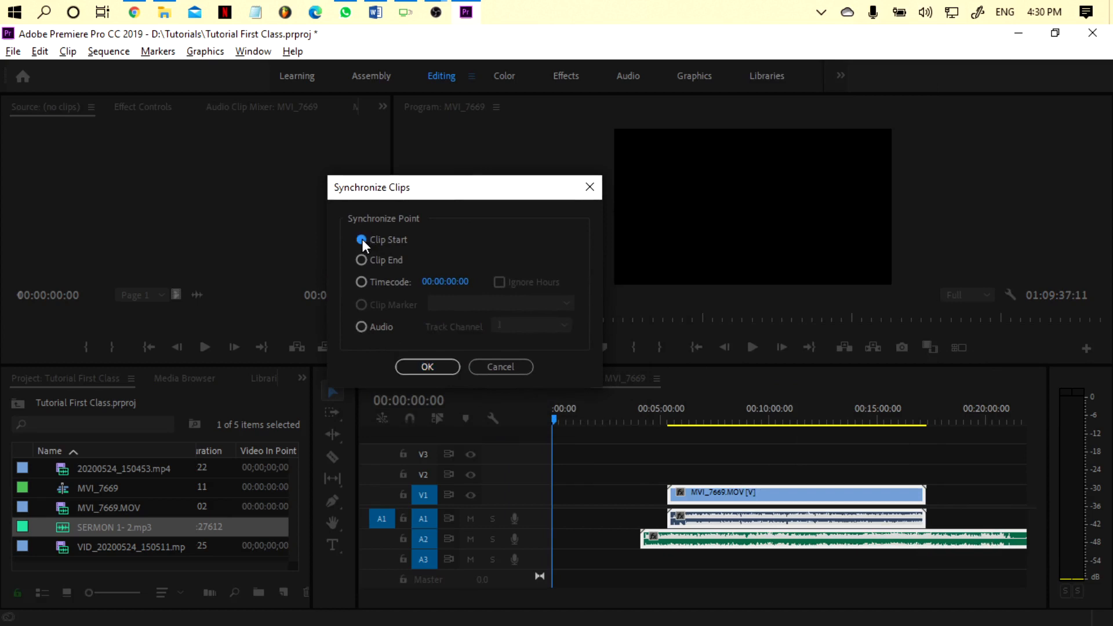
{"action": "left_click", "coordinate": [361, 281]}
{"action": "left_click", "coordinate": [361, 328]}
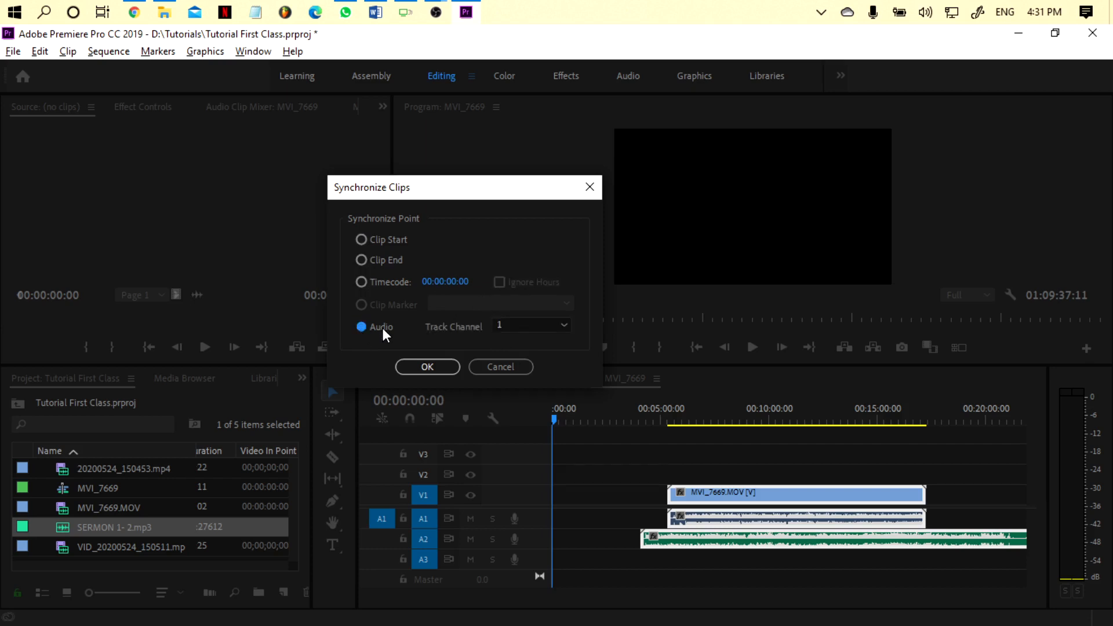
{"action": "left_click", "coordinate": [527, 327]}
{"action": "left_click", "coordinate": [524, 327]}
{"action": "left_click", "coordinate": [524, 323]}
{"action": "left_click", "coordinate": [522, 337]}
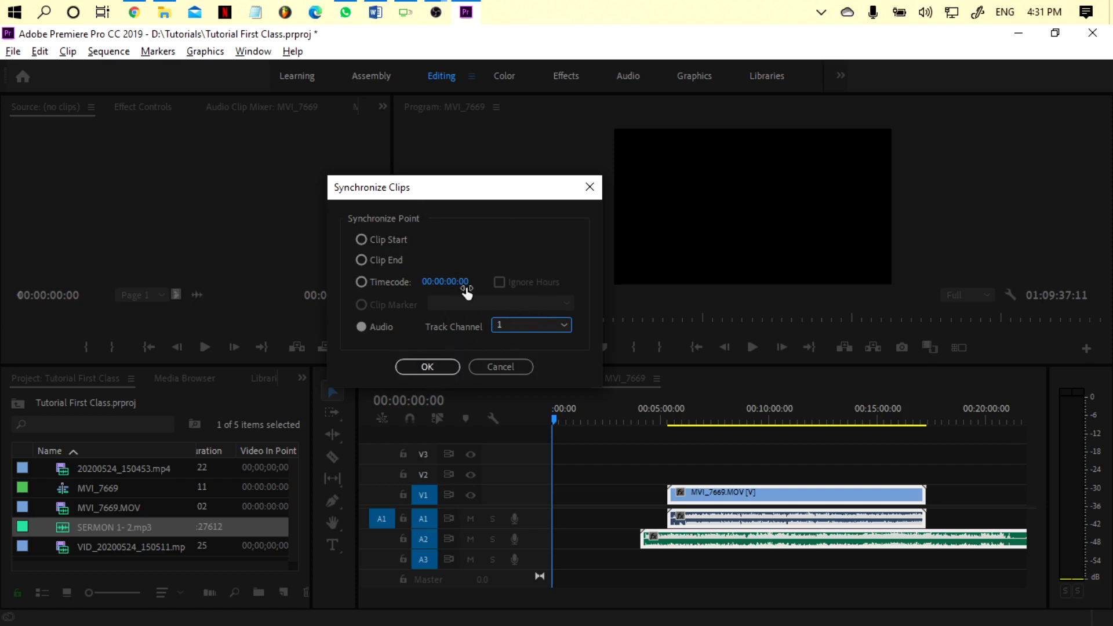
{"action": "left_click", "coordinate": [434, 368]}
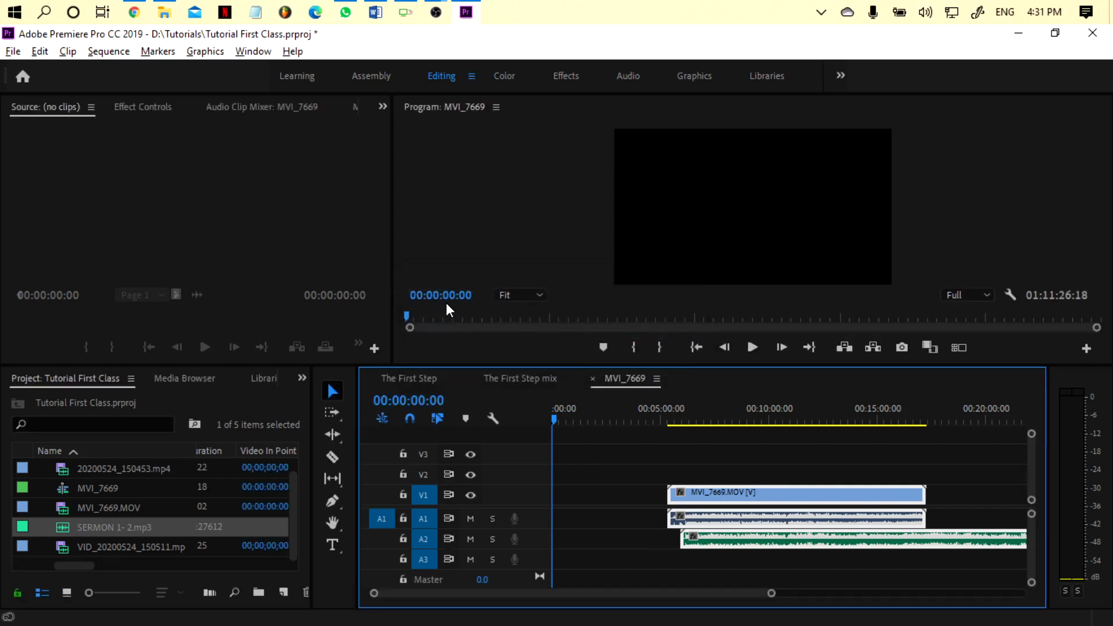
- Cut the sermon audio on A2 at the end of the MVI_7669.MOV clip and delete the excess part
{"action": "scroll", "coordinate": [826, 468], "scroll_direction": "down", "scroll_amount": 5}
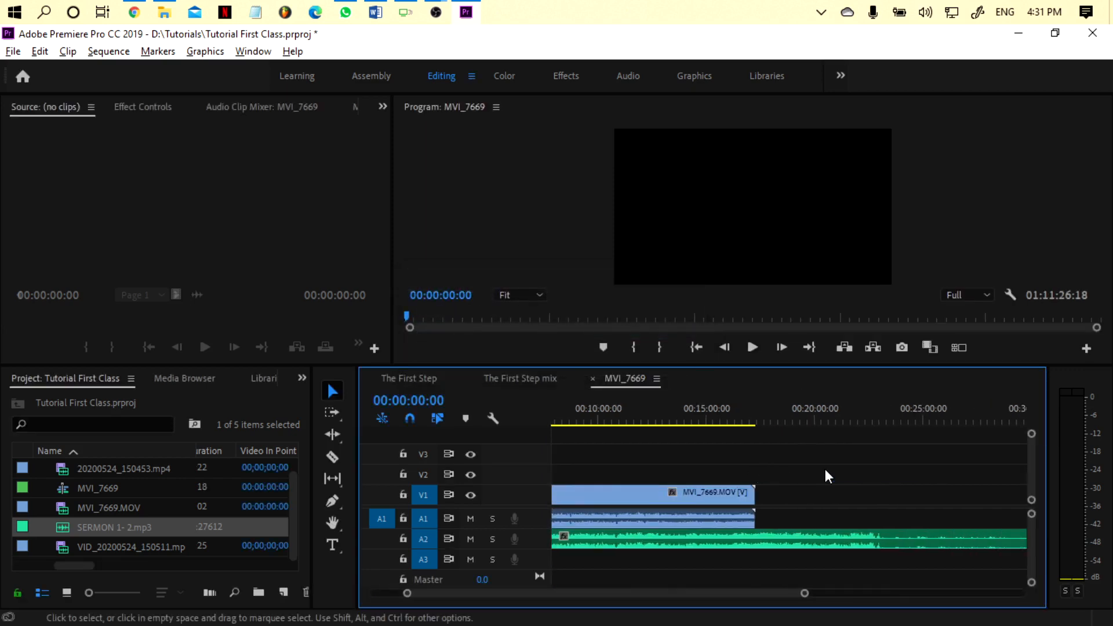
{"action": "scroll", "coordinate": [826, 469], "scroll_direction": "down", "scroll_amount": 4}
{"action": "scroll", "coordinate": [826, 469], "scroll_direction": "up", "scroll_amount": 7}
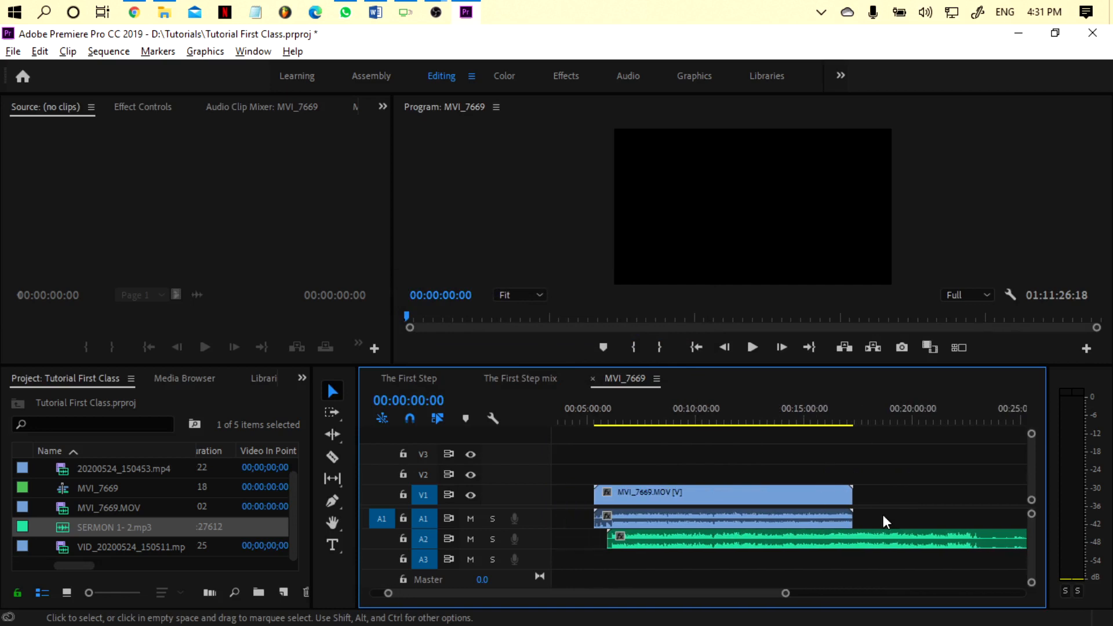
{"action": "key", "text": "c"}
{"action": "left_click", "coordinate": [855, 538]}
{"action": "key", "text": "v"}
{"action": "left_click", "coordinate": [914, 541]}
{"action": "key", "text": "Delete"}
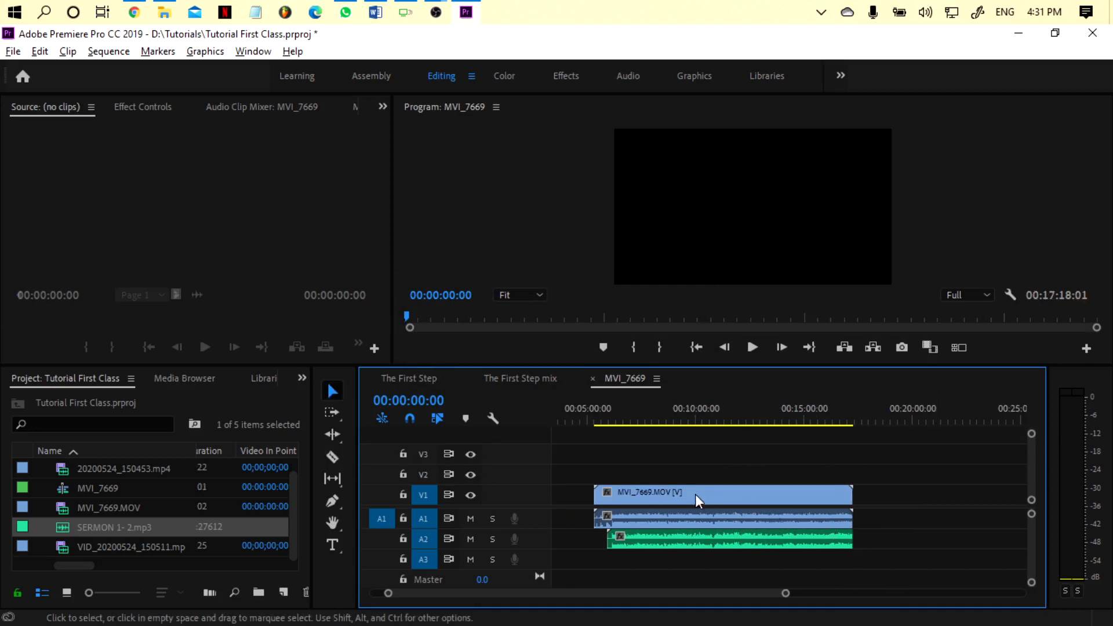
- Move the synchronized video and sermon audio together along the timeline to start at about 00:11:30
{"action": "scroll", "coordinate": [638, 464], "scroll_direction": "up", "scroll_amount": 2}
{"action": "left_click_drag", "start_coordinate": [677, 416], "coordinate": [484, 416]}
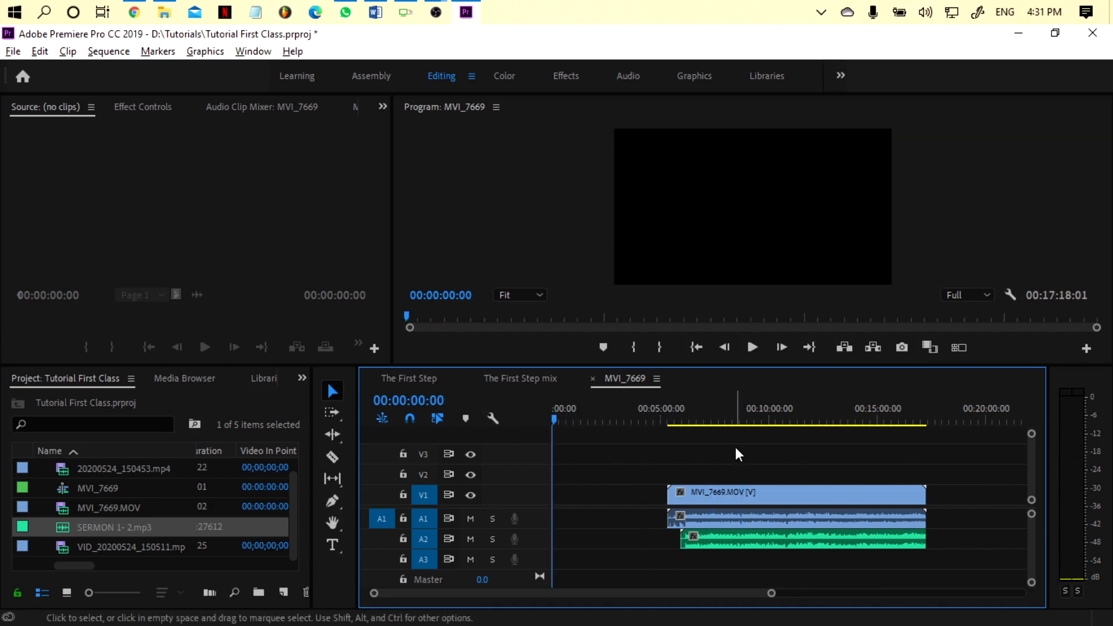
{"action": "left_click_drag", "start_coordinate": [675, 473], "coordinate": [843, 534]}
{"action": "left_click_drag", "start_coordinate": [793, 500], "coordinate": [928, 502]}
{"action": "left_click", "coordinate": [757, 481]}
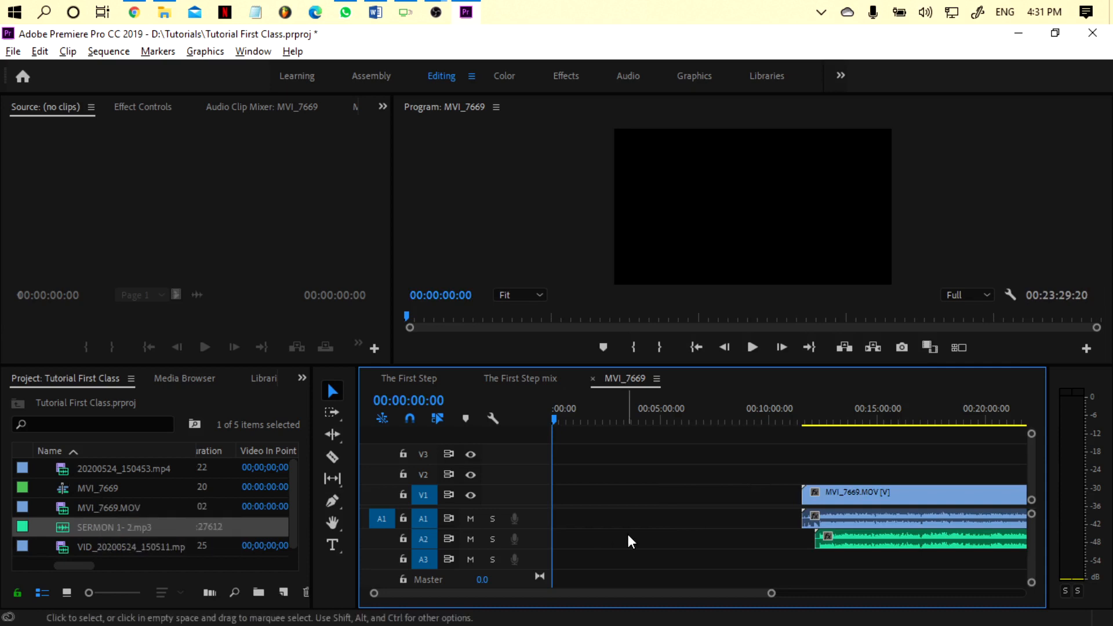
- Create a sequence from 20200524_150453.mp4 and place that clip at the start of the MVI_7669 timeline on V3 and A3
{"action": "left_click", "coordinate": [110, 508]}
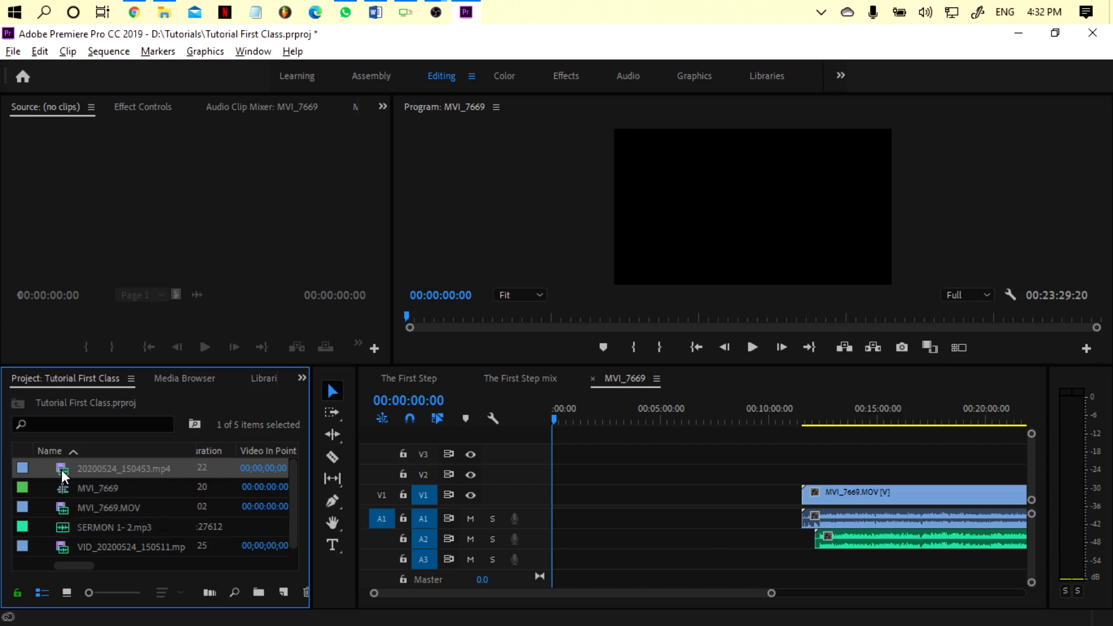
{"action": "left_click_drag", "start_coordinate": [64, 477], "coordinate": [112, 470]}
{"action": "right_click", "coordinate": [57, 468]}
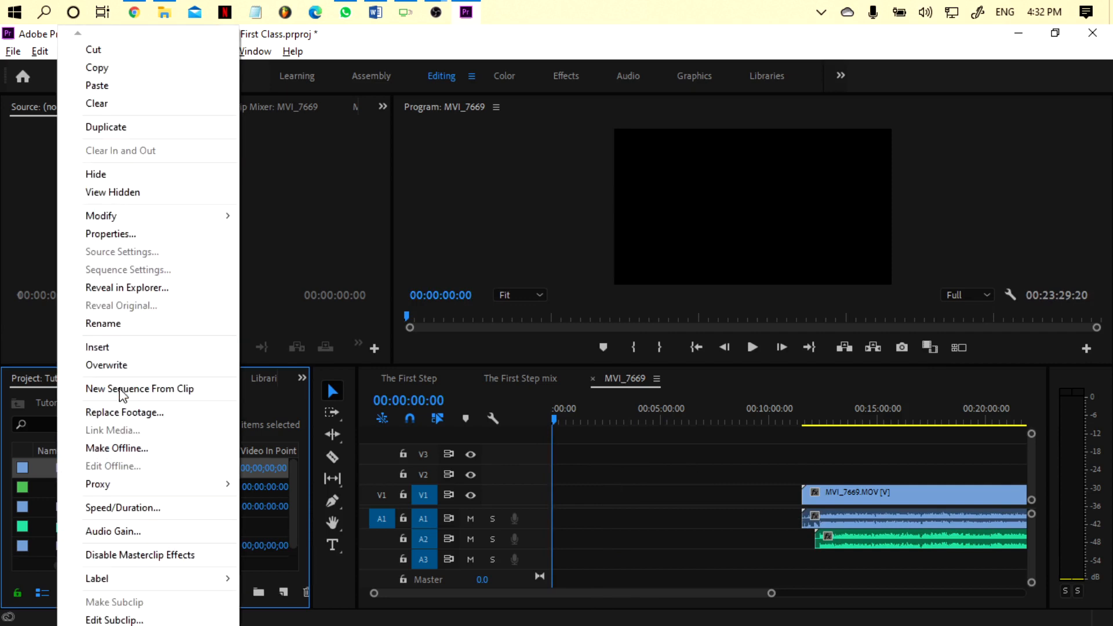
{"action": "left_click", "coordinate": [116, 388]}
{"action": "left_click_drag", "start_coordinate": [691, 495], "coordinate": [664, 458]}
- Close the 20200524_150453 sequence and delete it from the project
{"action": "left_click", "coordinate": [730, 380]}
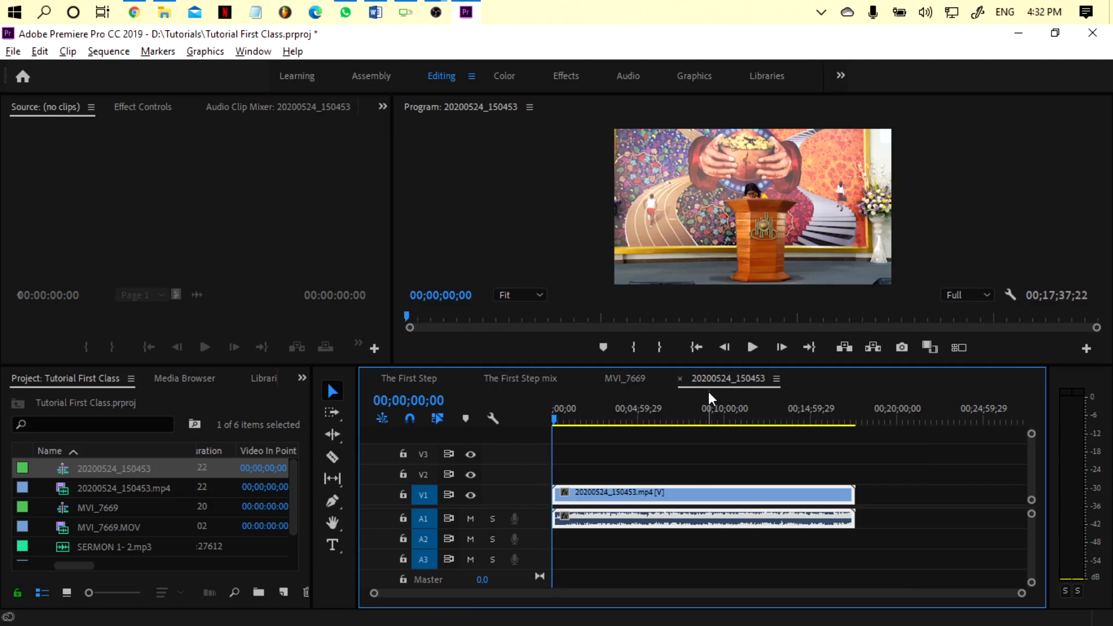
{"action": "left_click", "coordinate": [681, 379]}
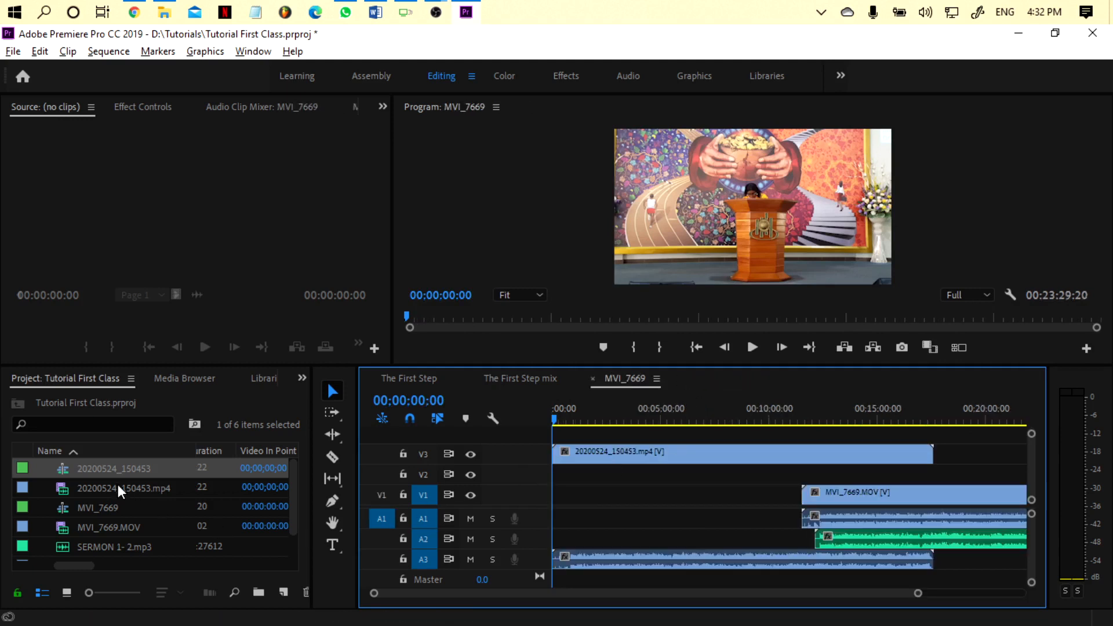
{"action": "left_click", "coordinate": [64, 467]}
{"action": "key", "text": "Delete"}
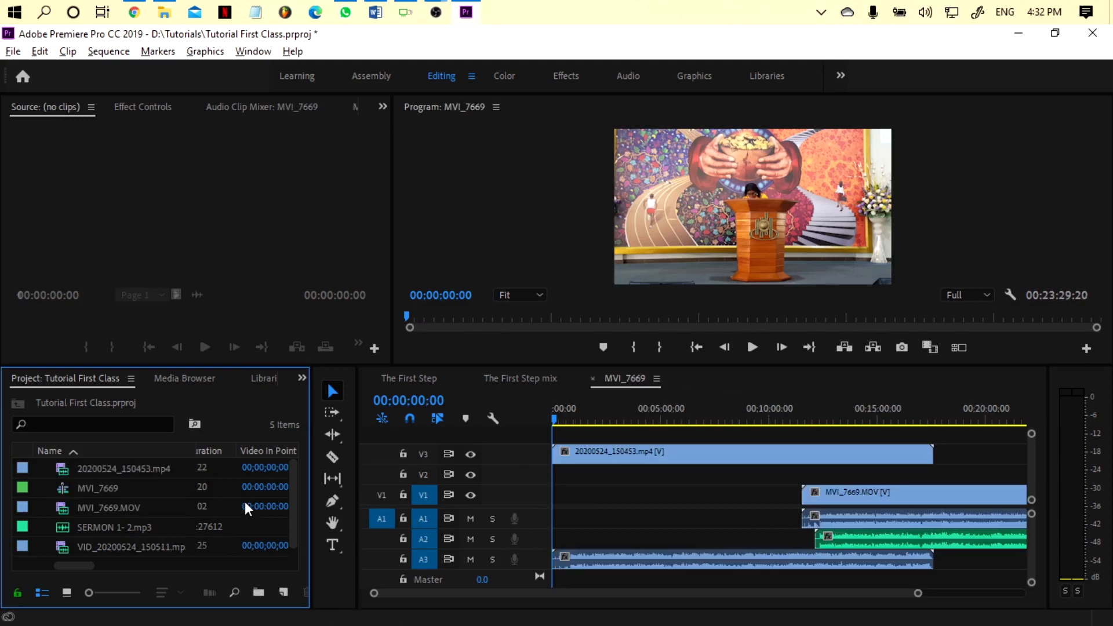
- Move the video of the 20200524_150453.mp4 clip from V3 down to V2, keeping it at the timeline start
{"action": "left_click_drag", "start_coordinate": [681, 457], "coordinate": [815, 471]}
{"action": "scroll", "coordinate": [774, 458], "scroll_direction": "down", "scroll_amount": 1}
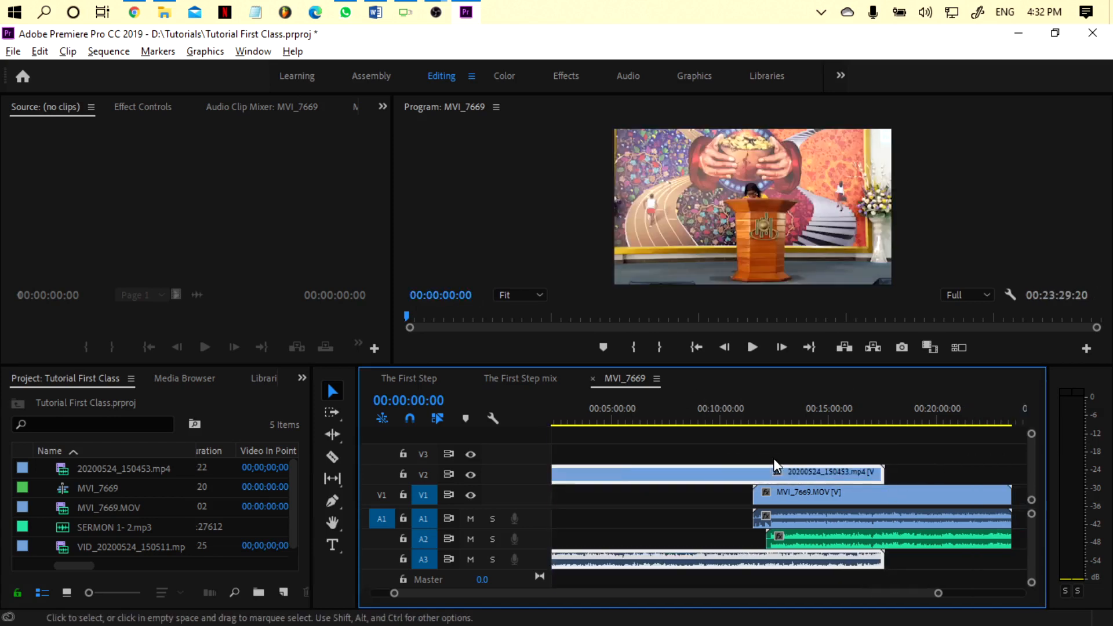
{"action": "scroll", "coordinate": [676, 468], "scroll_direction": "up", "scroll_amount": 1}
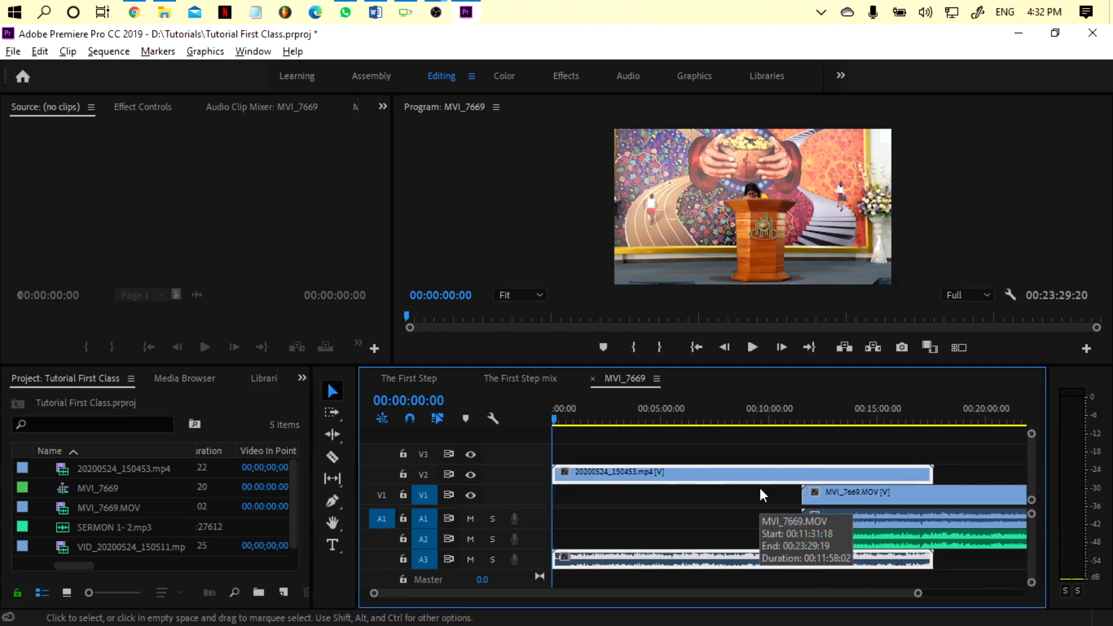
{"action": "scroll", "coordinate": [760, 489], "scroll_direction": "down", "scroll_amount": 2}
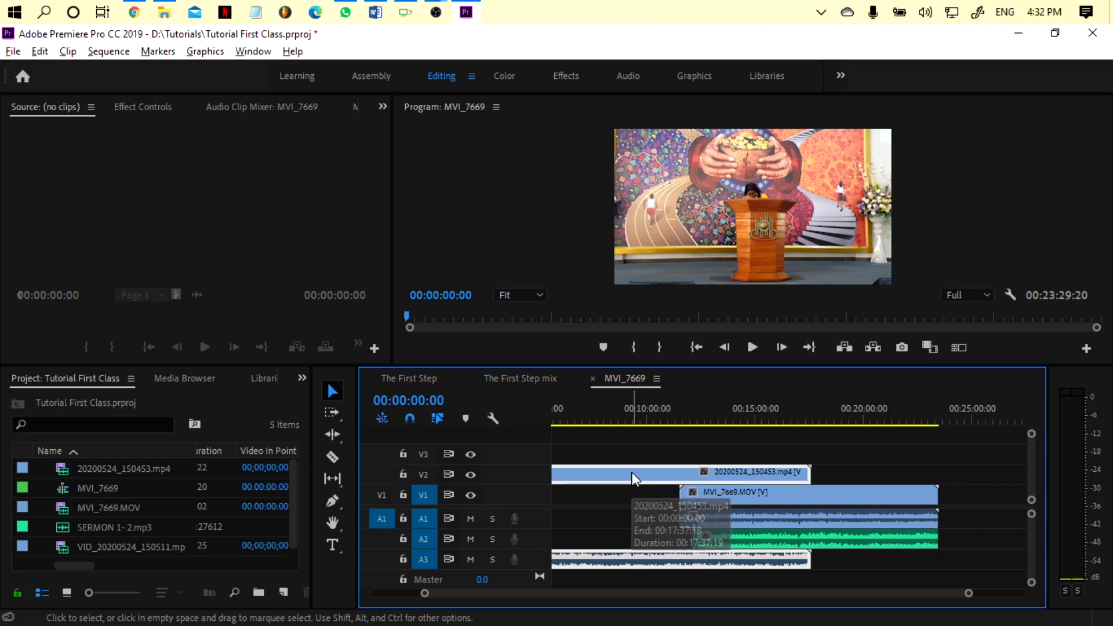
- Synchronize the 20200524_150453.mp4 clip with the sermon audio on A2, using audio track channel 1 as the synchronize point
{"action": "left_click", "coordinate": [886, 540], "text": "shift"}
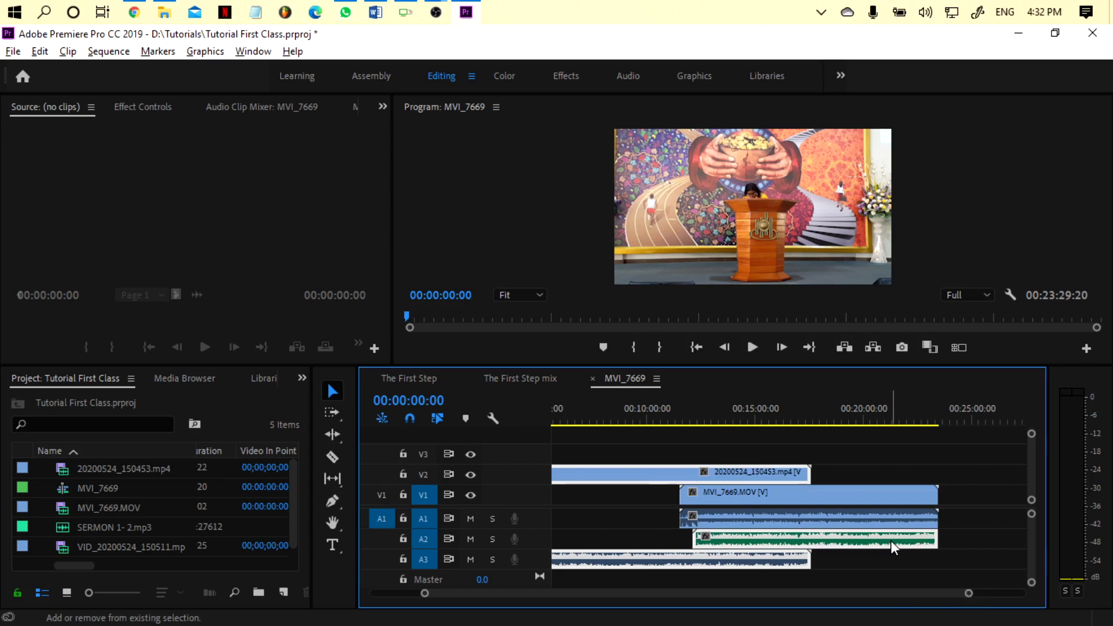
{"action": "scroll", "coordinate": [730, 540], "scroll_direction": "up", "scroll_amount": 3}
{"action": "right_click", "coordinate": [676, 479]}
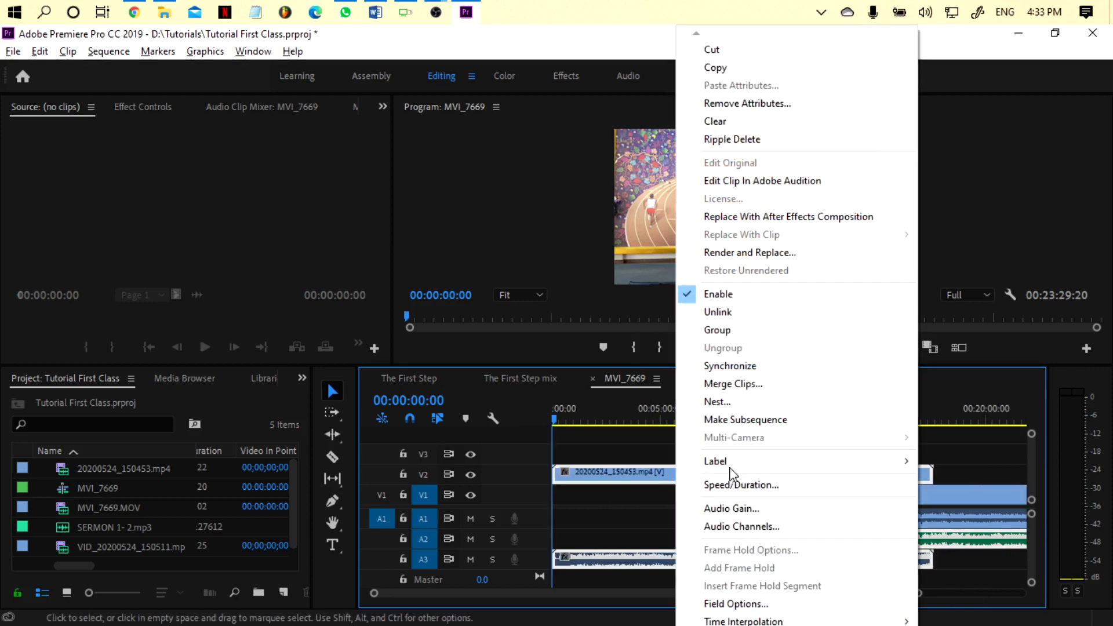
{"action": "left_click", "coordinate": [744, 365]}
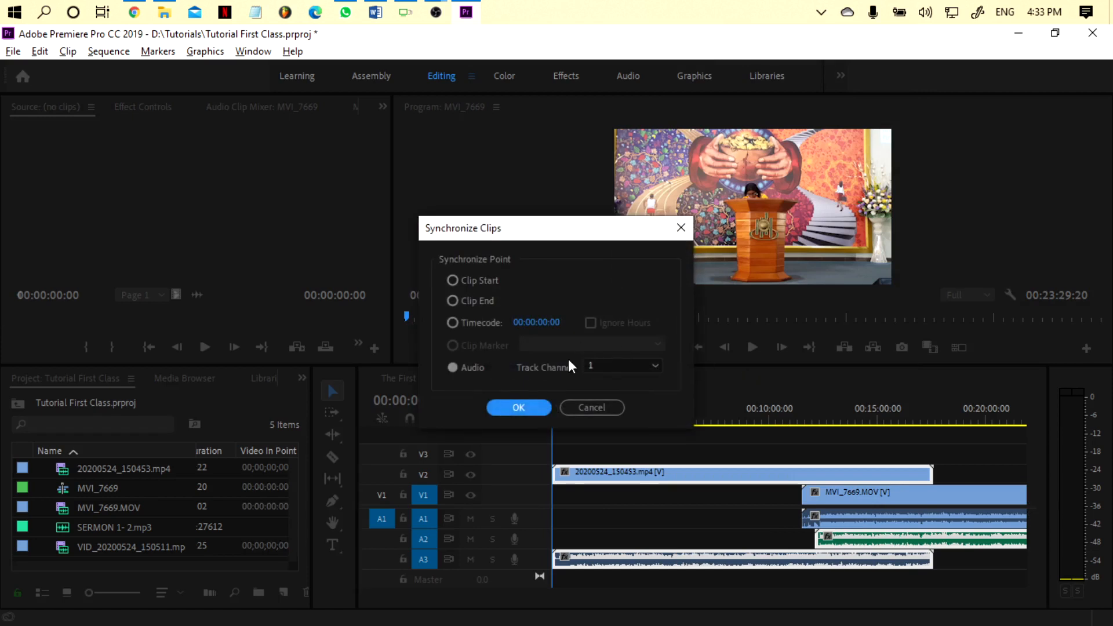
{"action": "left_click", "coordinate": [518, 408]}
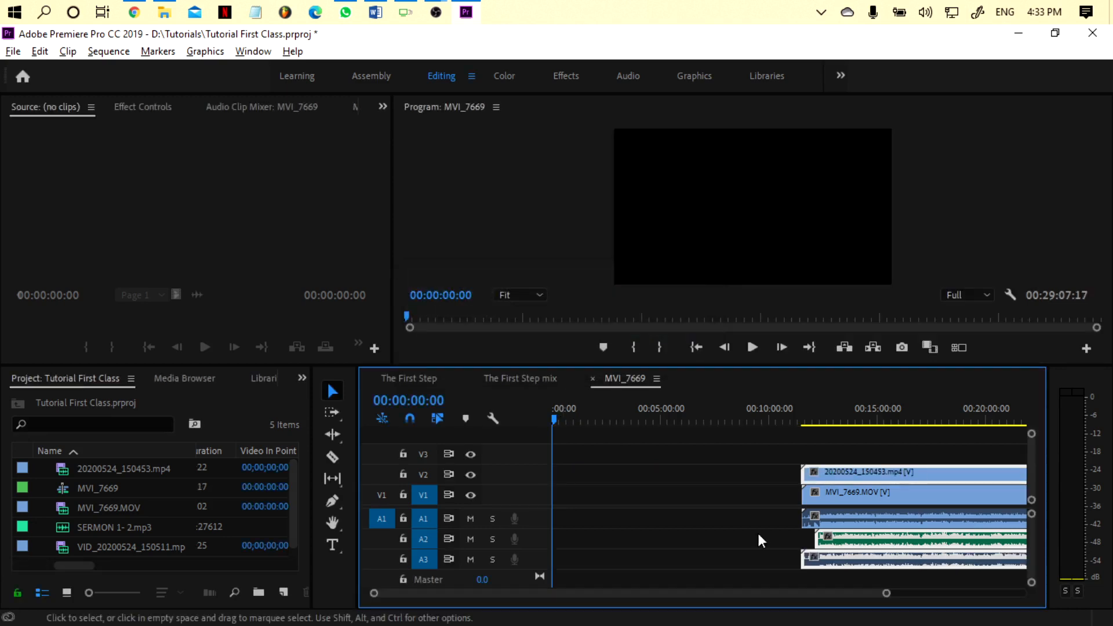
- Trim the end of the 20200524_150453.mp4 clip on V2 and A3 back to the end of MVI_7669.MOV
{"action": "scroll", "coordinate": [834, 472], "scroll_direction": "down", "scroll_amount": 4}
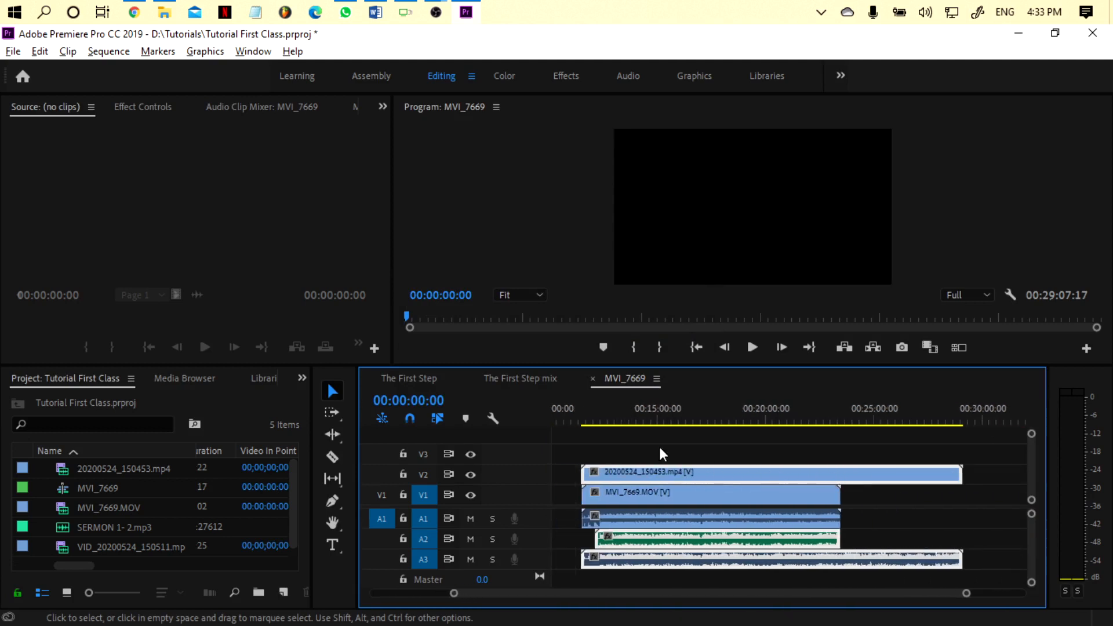
{"action": "scroll", "coordinate": [650, 459], "scroll_direction": "up", "scroll_amount": 2}
{"action": "left_click", "coordinate": [738, 445]}
{"action": "scroll", "coordinate": [925, 474], "scroll_direction": "down", "scroll_amount": 3}
{"action": "left_click_drag", "start_coordinate": [936, 473], "coordinate": [798, 493]}
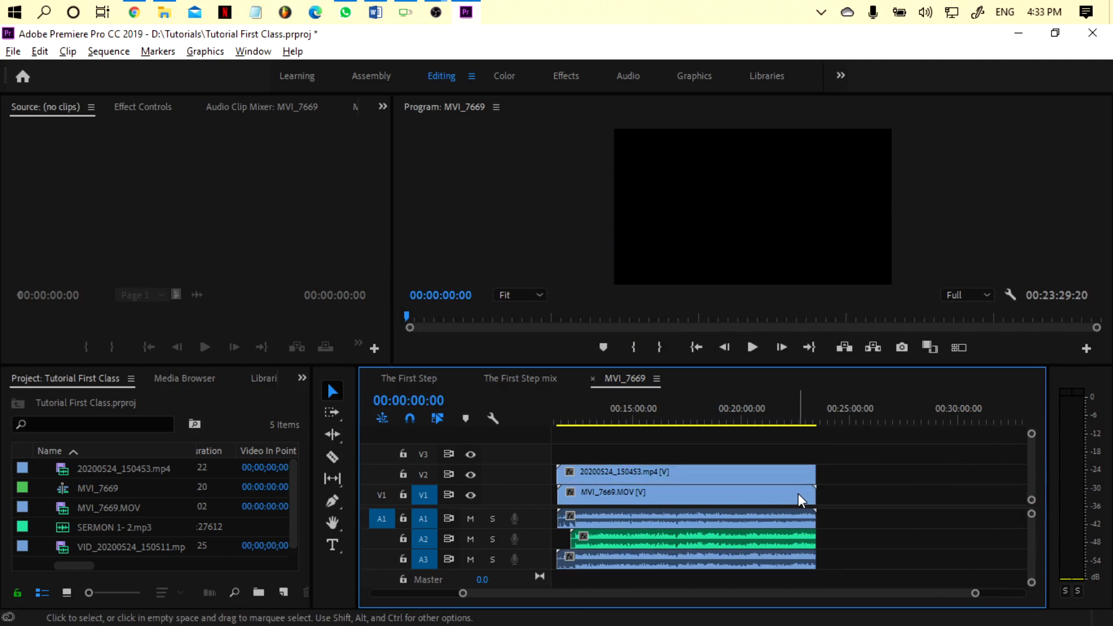
- Trim the starts of 20200524_150453.mp4 and MVI_7669.MOV, including their audio, to the start of the sermon audio
{"action": "scroll", "coordinate": [784, 461], "scroll_direction": "up", "scroll_amount": 4}
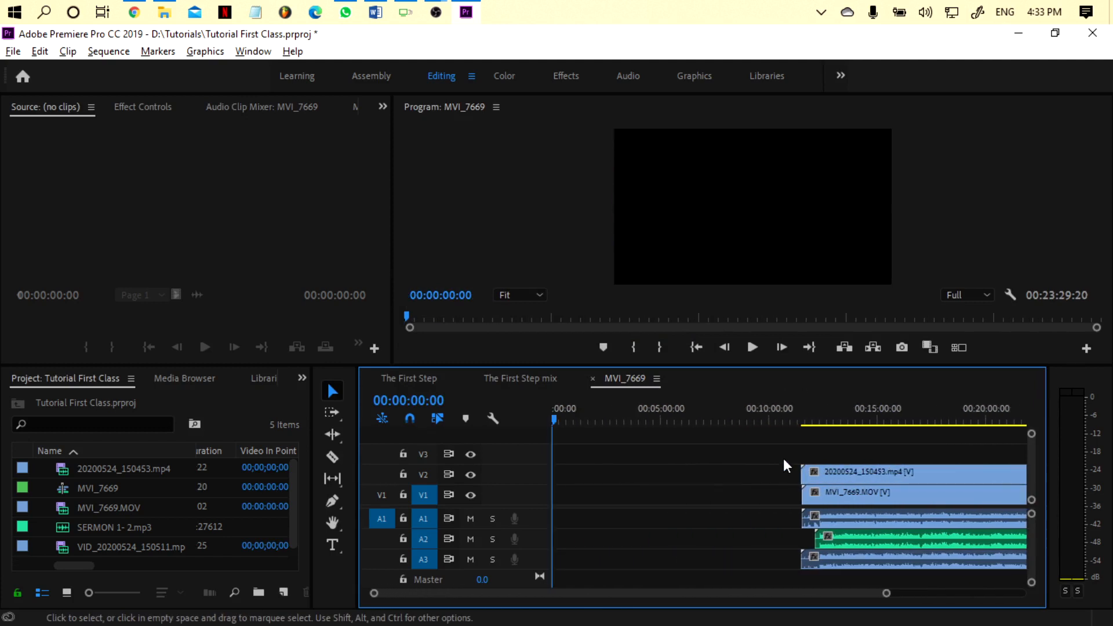
{"action": "scroll", "coordinate": [792, 459], "scroll_direction": "down", "scroll_amount": 2}
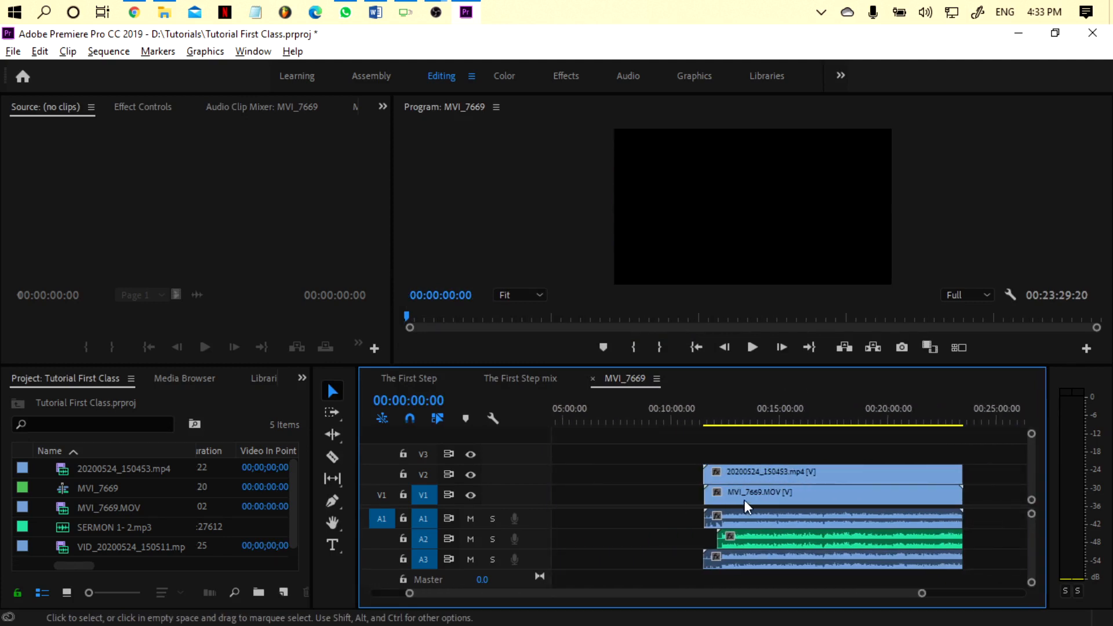
{"action": "left_click_drag", "start_coordinate": [707, 484], "coordinate": [723, 492]}
{"action": "scroll", "coordinate": [761, 478], "scroll_direction": "up", "scroll_amount": 2}
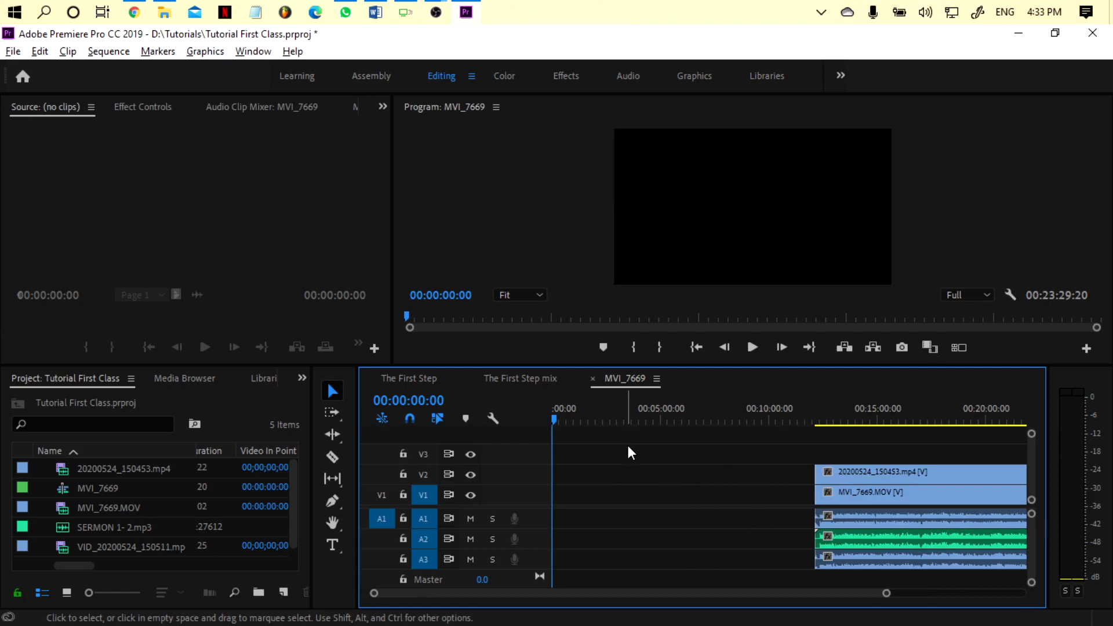
- Create a sequence from VID_20200524_150511.mp4 and place that clip at the start of the MVI_7669 timeline
{"action": "right_click", "coordinate": [64, 547]}
{"action": "left_click", "coordinate": [195, 395]}
{"action": "left_click_drag", "start_coordinate": [610, 492], "coordinate": [618, 444]}
- Set the VID_20200524_150511.mp4 video on V3 at the timeline start, and close and delete the sequence created from it
{"action": "left_click", "coordinate": [739, 382]}
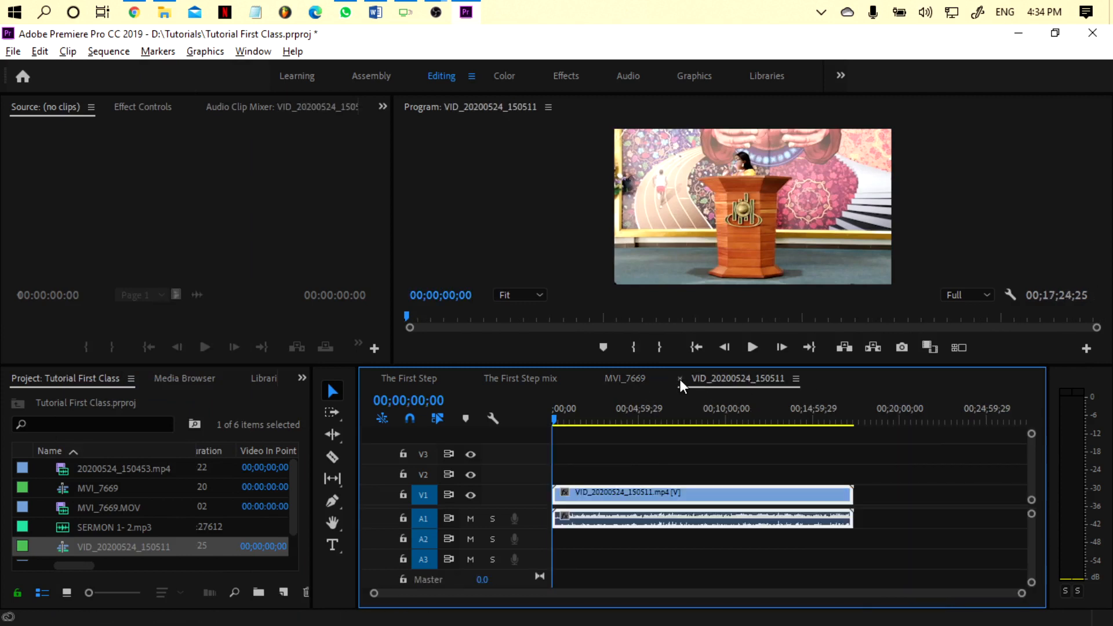
{"action": "left_click", "coordinate": [680, 379]}
{"action": "left_click_drag", "start_coordinate": [761, 438], "coordinate": [757, 450]}
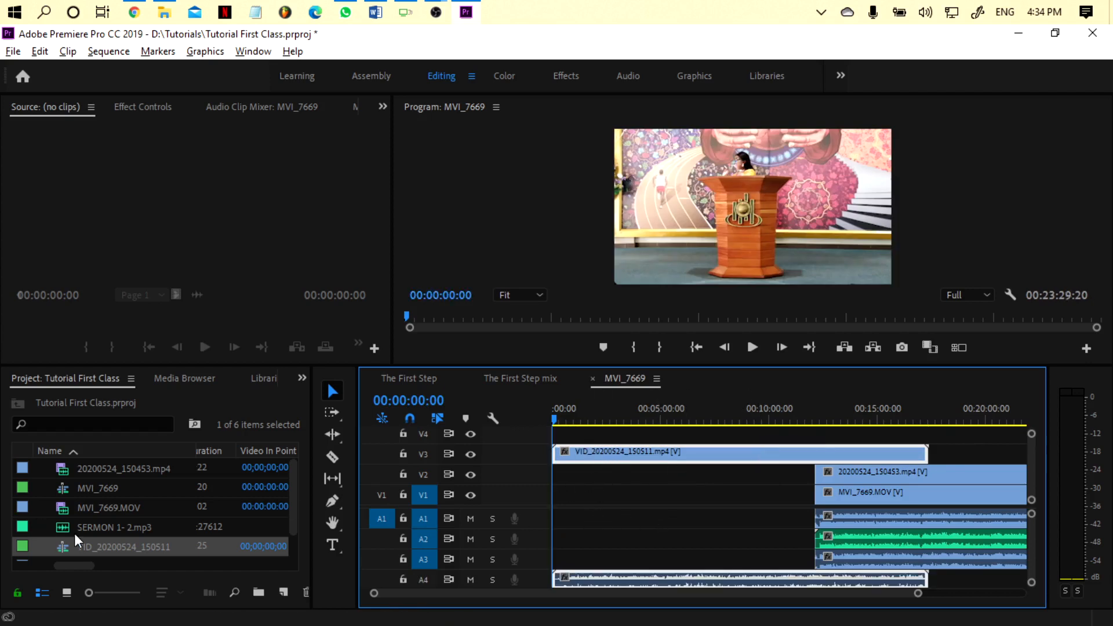
{"action": "left_click", "coordinate": [61, 547]}
{"action": "key", "text": "Delete"}
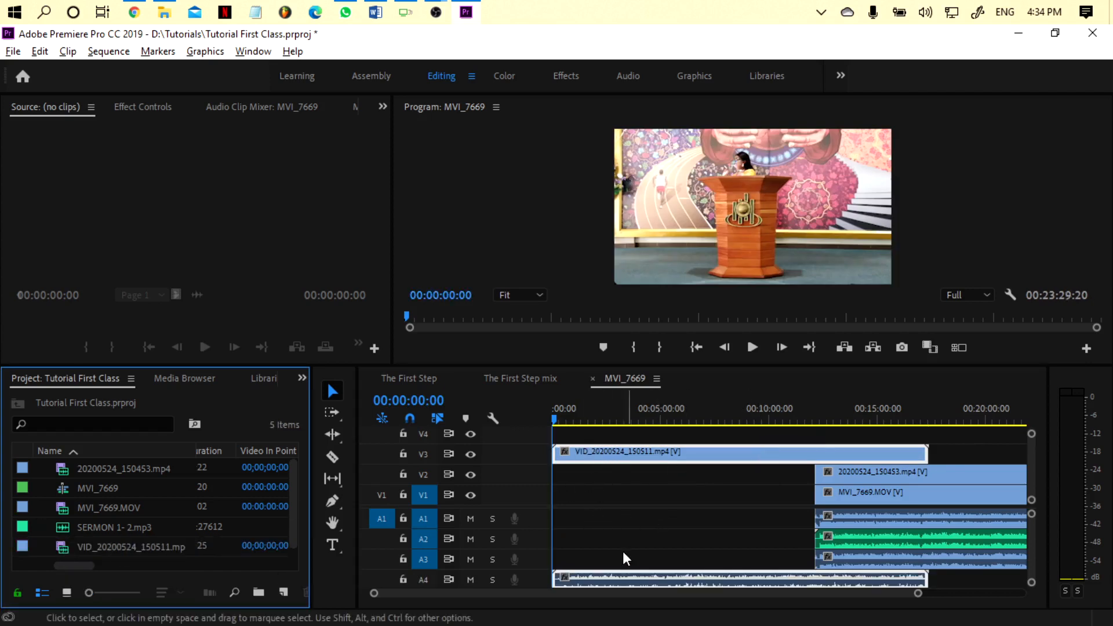
- Synchronize the VID_20200524_150511.mp4 clip on V3 with the sermon audio on A2, based on audio track channel 1
{"action": "scroll", "coordinate": [770, 545], "scroll_direction": "right", "scroll_amount": 3}
{"action": "scroll", "coordinate": [771, 548], "scroll_direction": "right", "scroll_amount": 1}
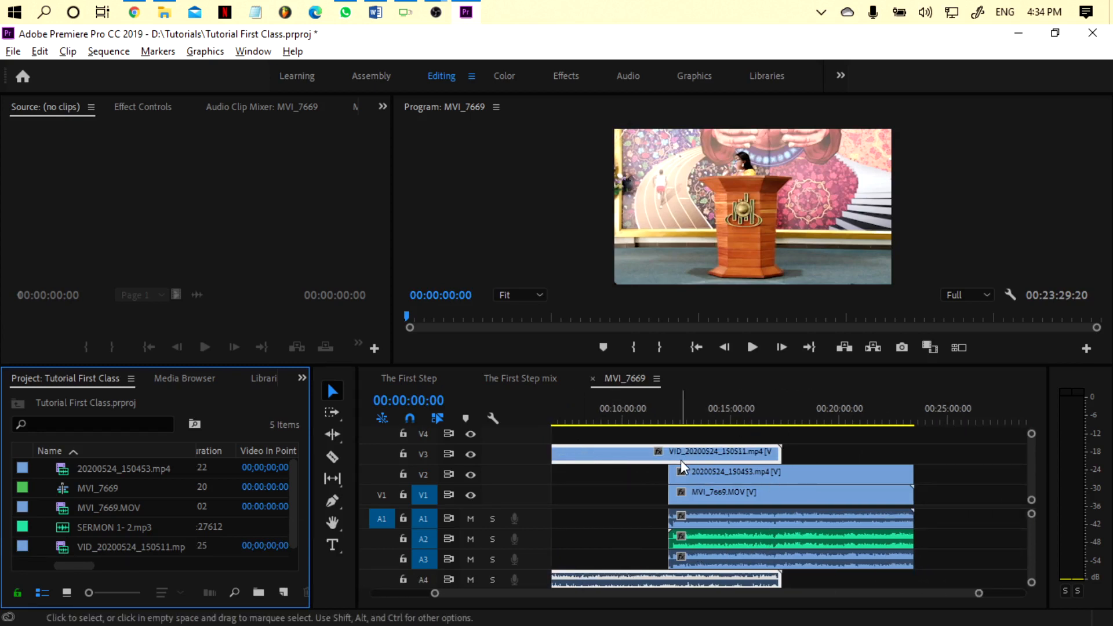
{"action": "left_click", "coordinate": [838, 542]}
{"action": "right_click", "coordinate": [621, 451]}
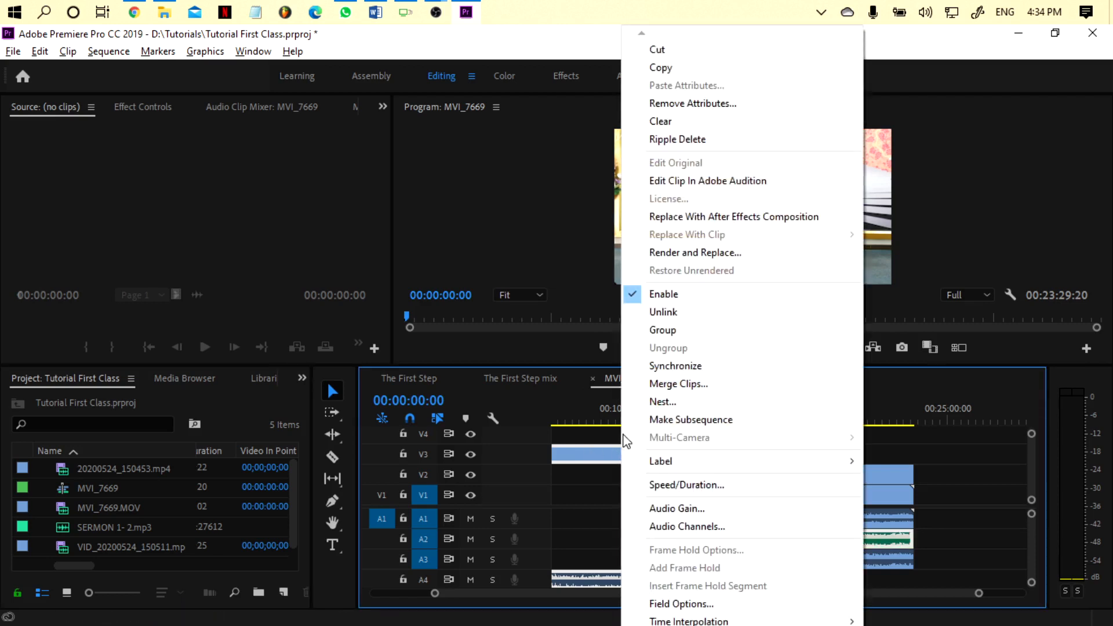
{"action": "left_click", "coordinate": [673, 366]}
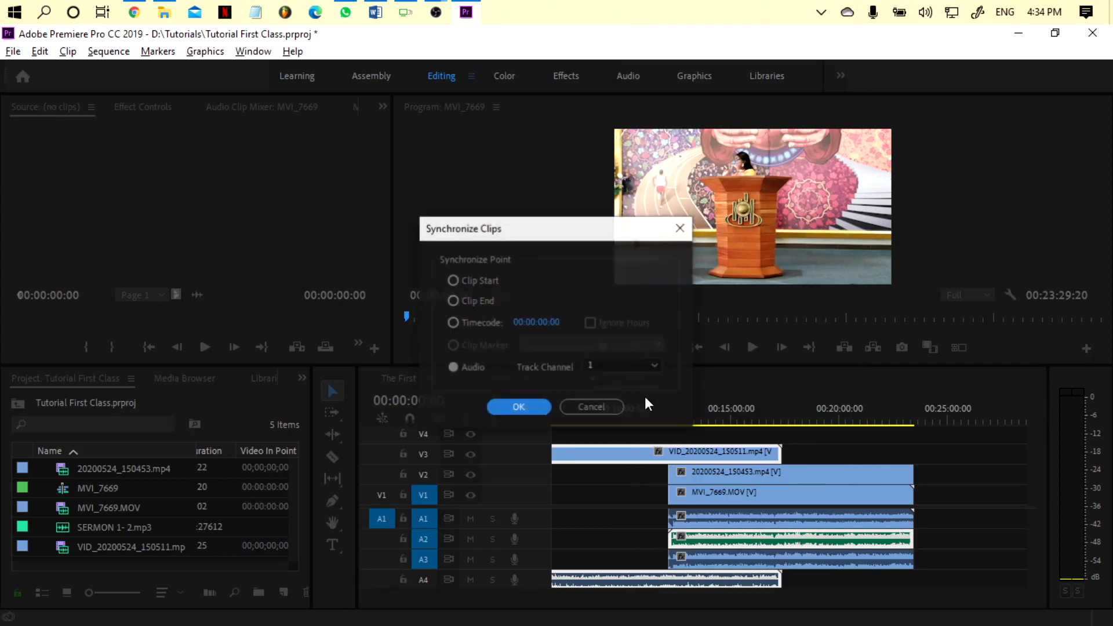
{"action": "left_click", "coordinate": [522, 413]}
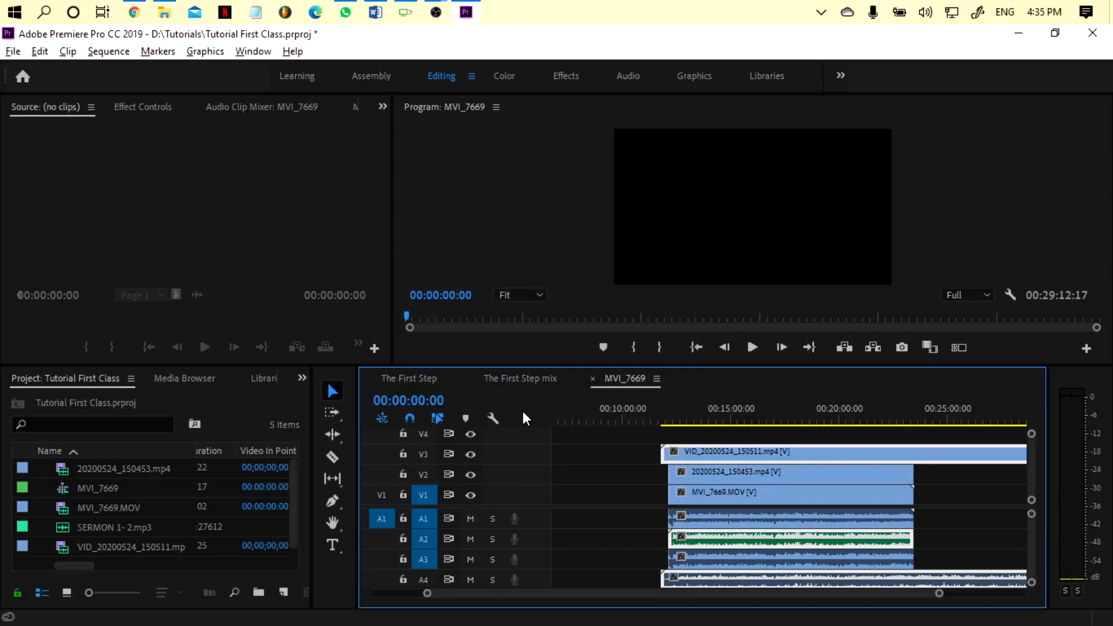
- Trim the start of the VID_20200524_150511.mp4 clip to the sermon audio's start and cut off the part beyond the other clips' end
{"action": "left_click", "coordinate": [627, 451]}
{"action": "left_click_drag", "start_coordinate": [672, 454], "coordinate": [667, 454]}
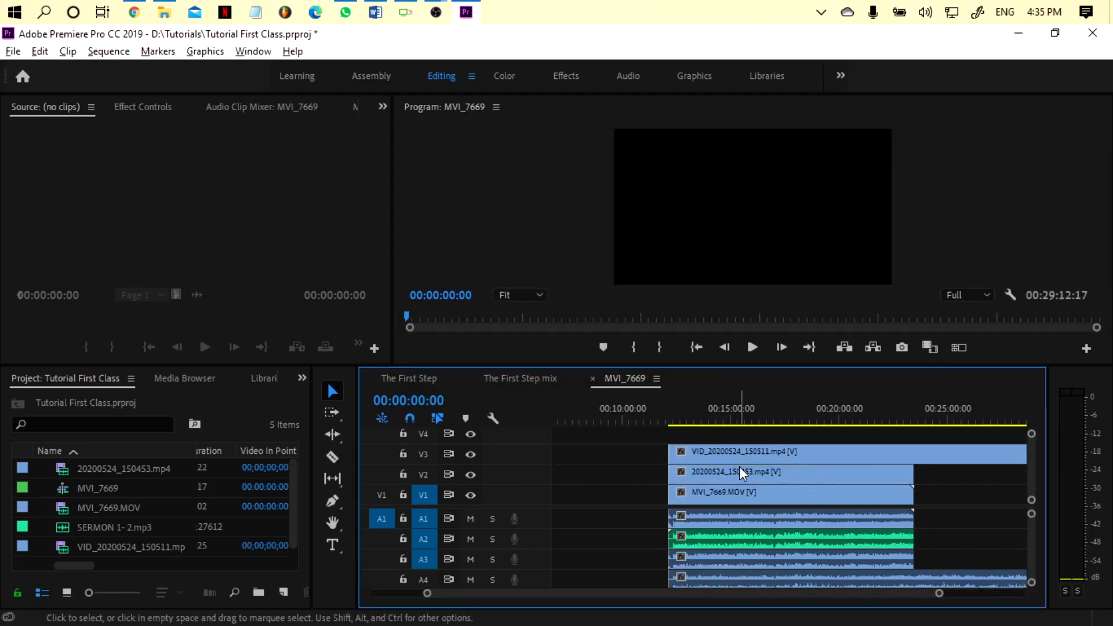
{"action": "key", "text": "c"}
{"action": "left_click", "coordinate": [915, 453]}
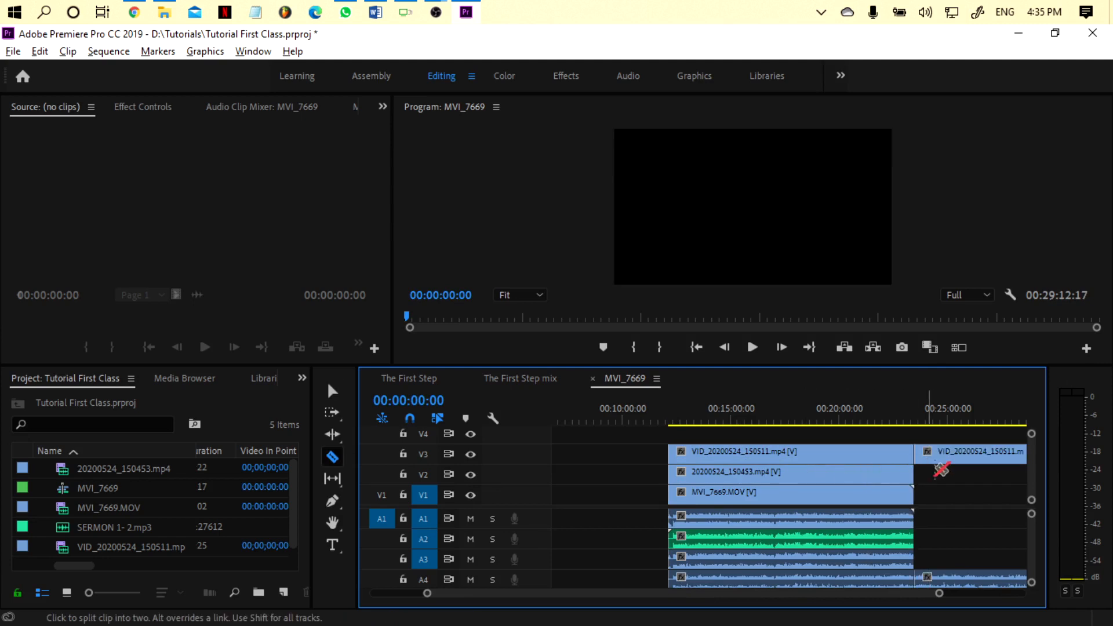
{"action": "key", "text": "v"}
{"action": "left_click", "coordinate": [940, 458]}
{"action": "key", "text": "Delete"}
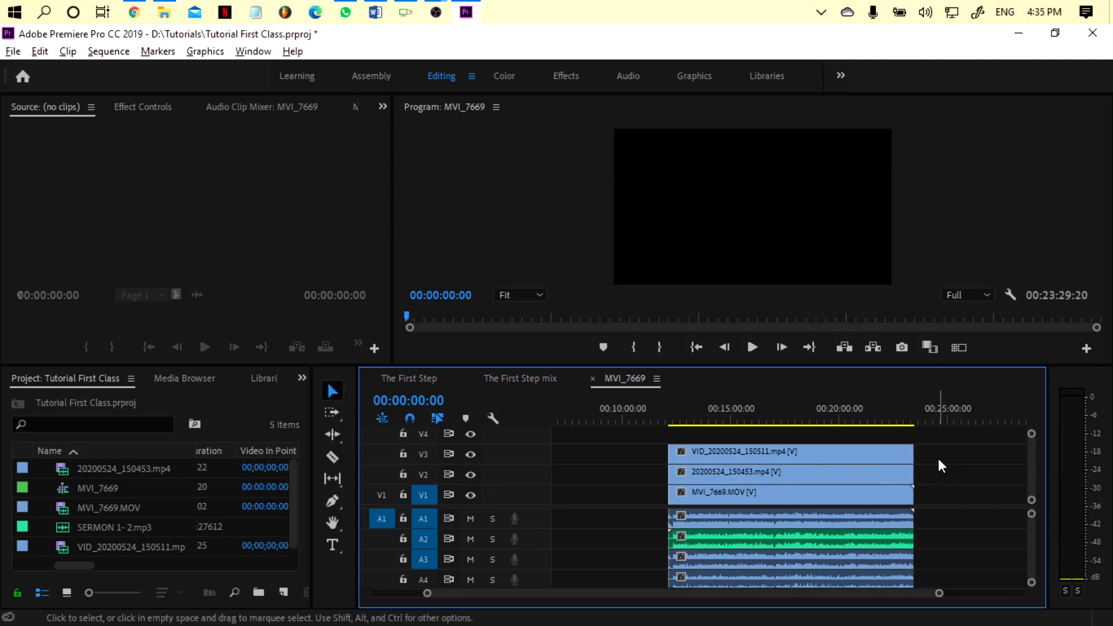
- Remove the empty gap before the synchronized clips so that all of them start at 00:00:00:00, and return the playhead there
{"action": "scroll", "coordinate": [638, 485], "scroll_direction": "up", "scroll_amount": 6}
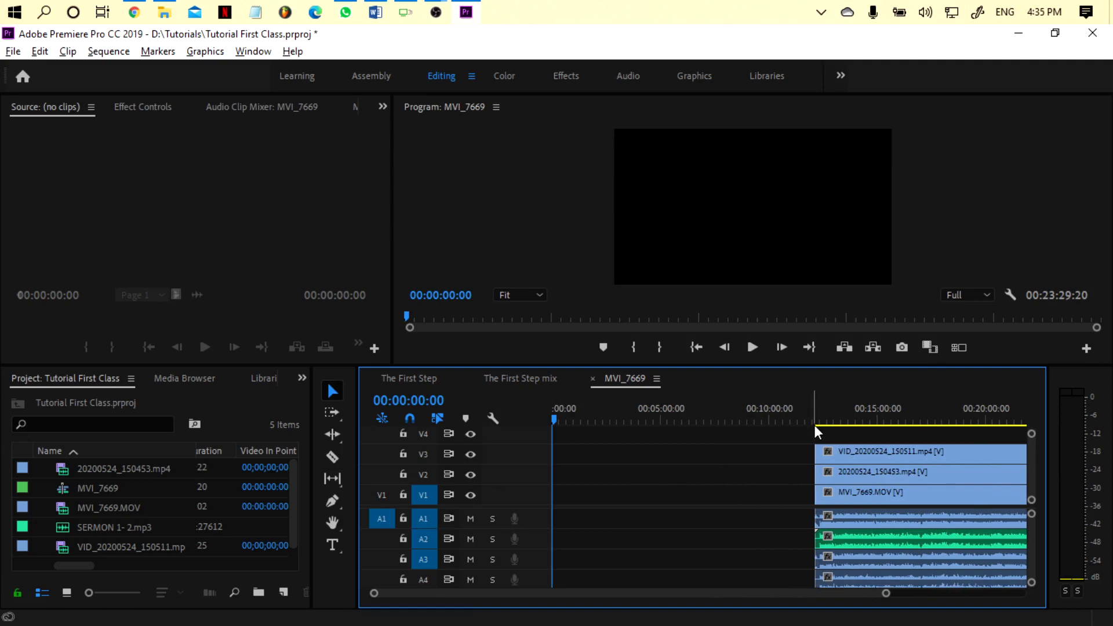
{"action": "scroll", "coordinate": [811, 430], "scroll_direction": "down", "scroll_amount": 10}
{"action": "scroll", "coordinate": [811, 432], "scroll_direction": "up", "scroll_amount": 10}
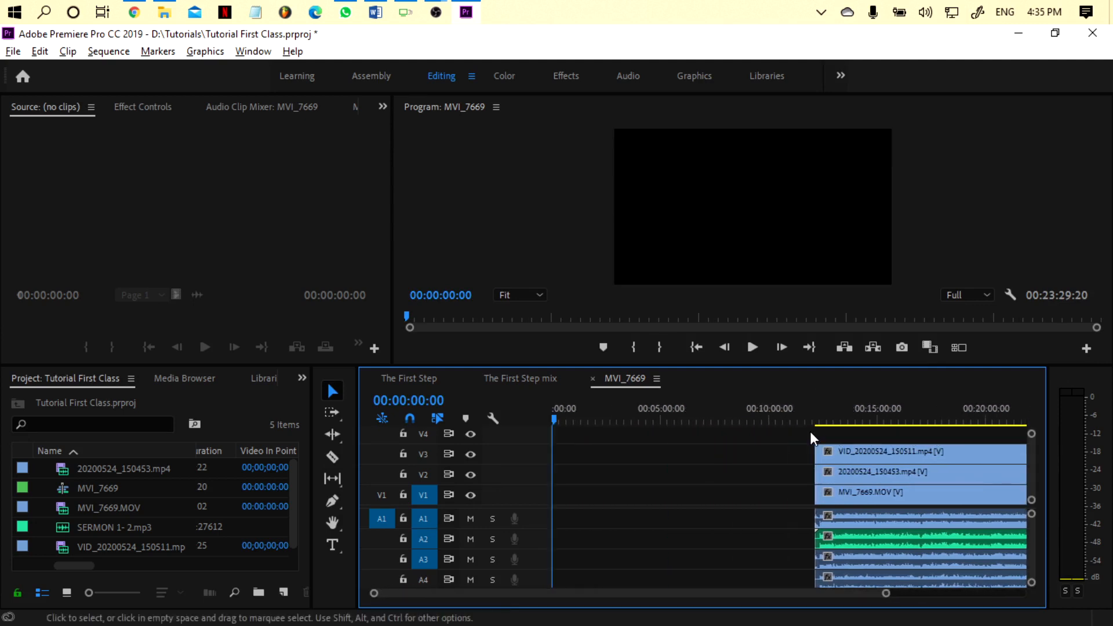
{"action": "left_click", "coordinate": [726, 495]}
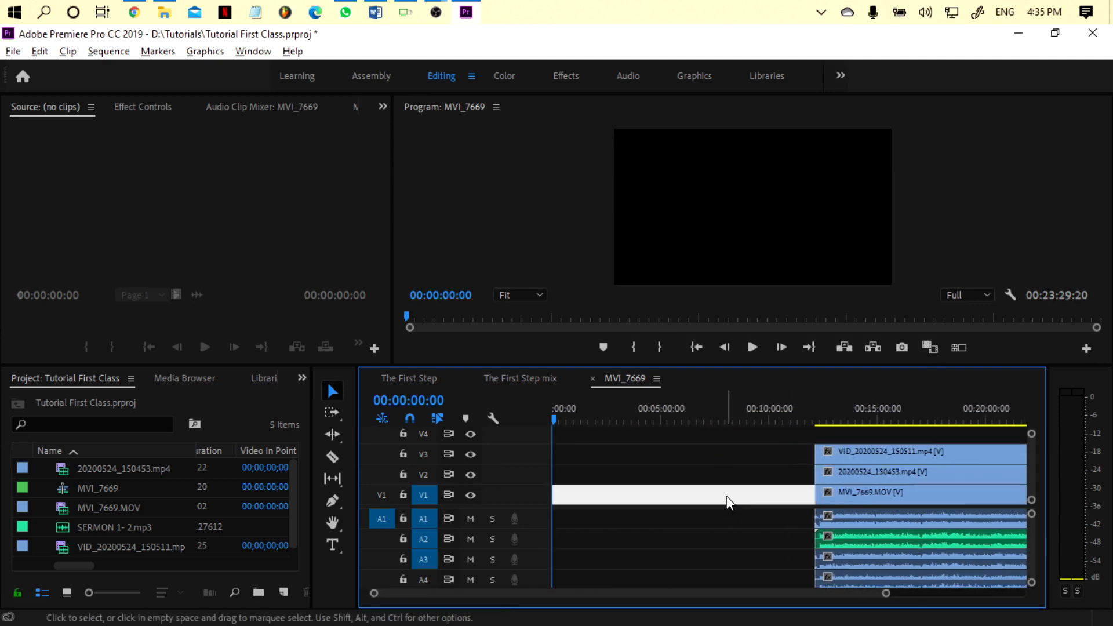
{"action": "key", "text": "Delete"}
{"action": "left_click_drag", "start_coordinate": [583, 416], "coordinate": [538, 423]}
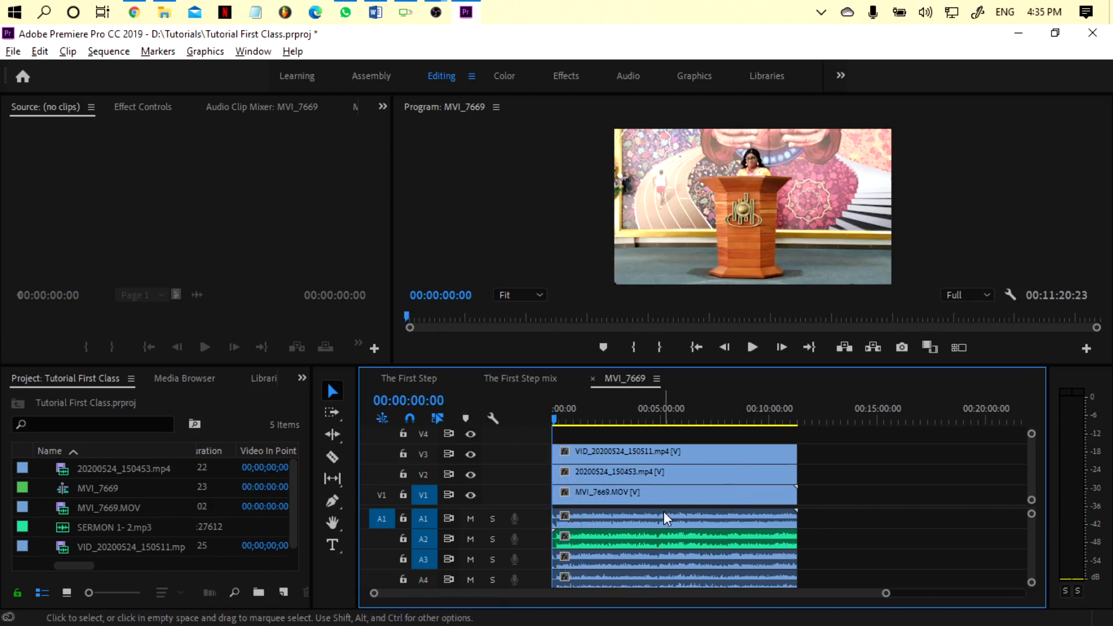
{"action": "left_click_drag", "start_coordinate": [614, 420], "coordinate": [543, 437]}
- Mute the two phone clips' audio tracks, A3 and A4
{"action": "scroll", "coordinate": [962, 545], "scroll_direction": "down", "scroll_amount": 2}
{"action": "scroll", "coordinate": [1027, 532], "scroll_direction": "up", "scroll_amount": 2}
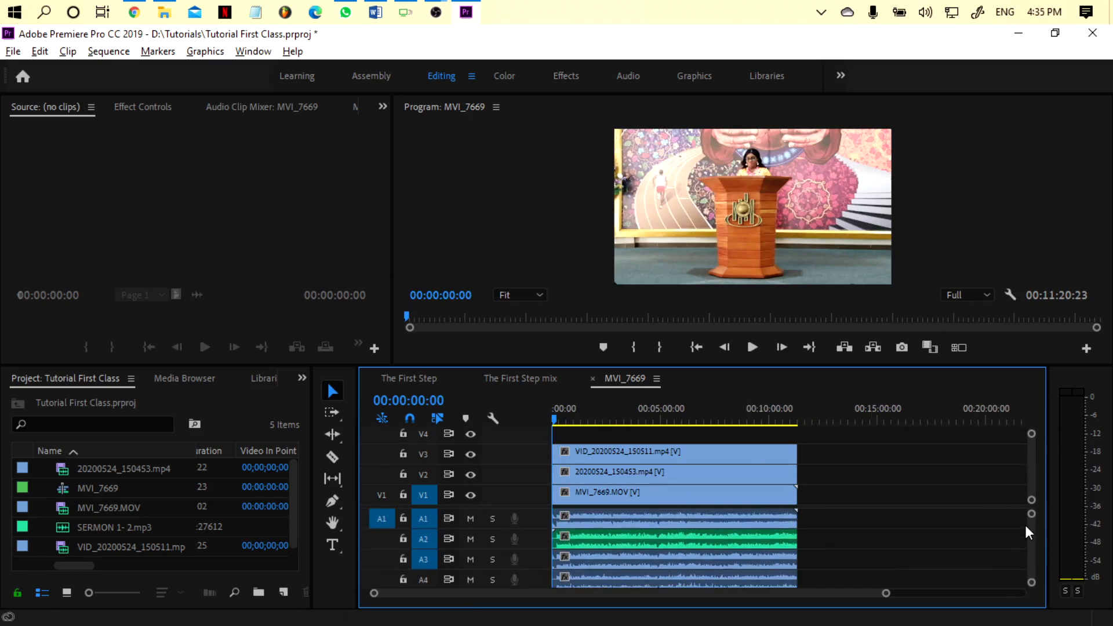
{"action": "left_click", "coordinate": [471, 560]}
{"action": "left_click", "coordinate": [471, 578]}
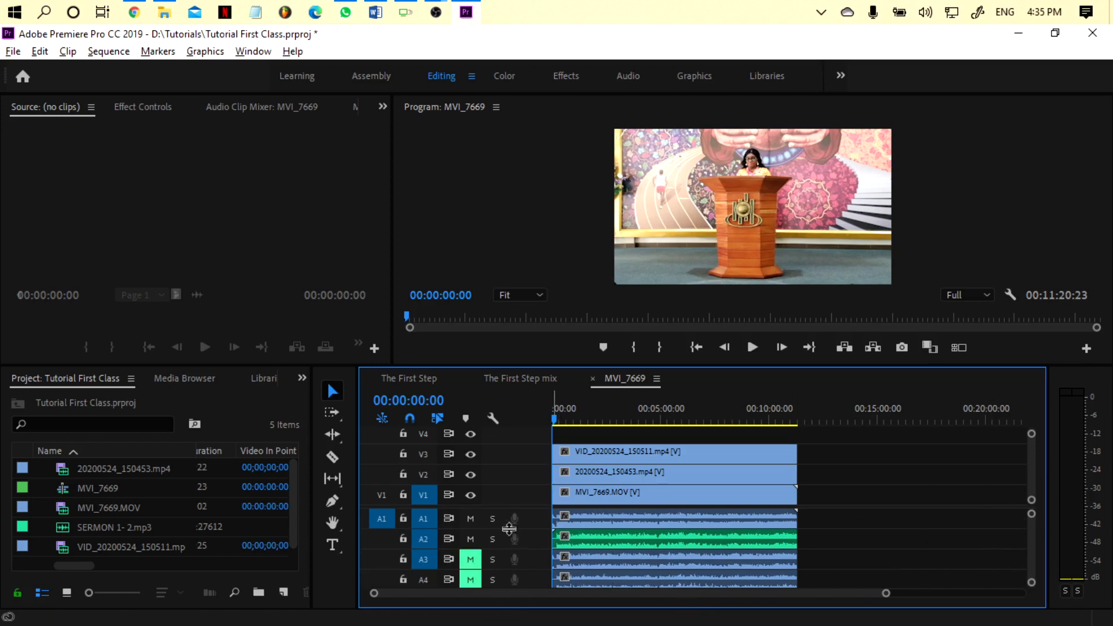
- Swap the sermon audio onto A1 and the MVI_7669.MOV audio onto A2, aligned with the timeline start, and mute A2
{"action": "scroll", "coordinate": [1027, 552], "scroll_direction": "down", "scroll_amount": 2}
{"action": "scroll", "coordinate": [1027, 552], "scroll_direction": "up", "scroll_amount": 2}
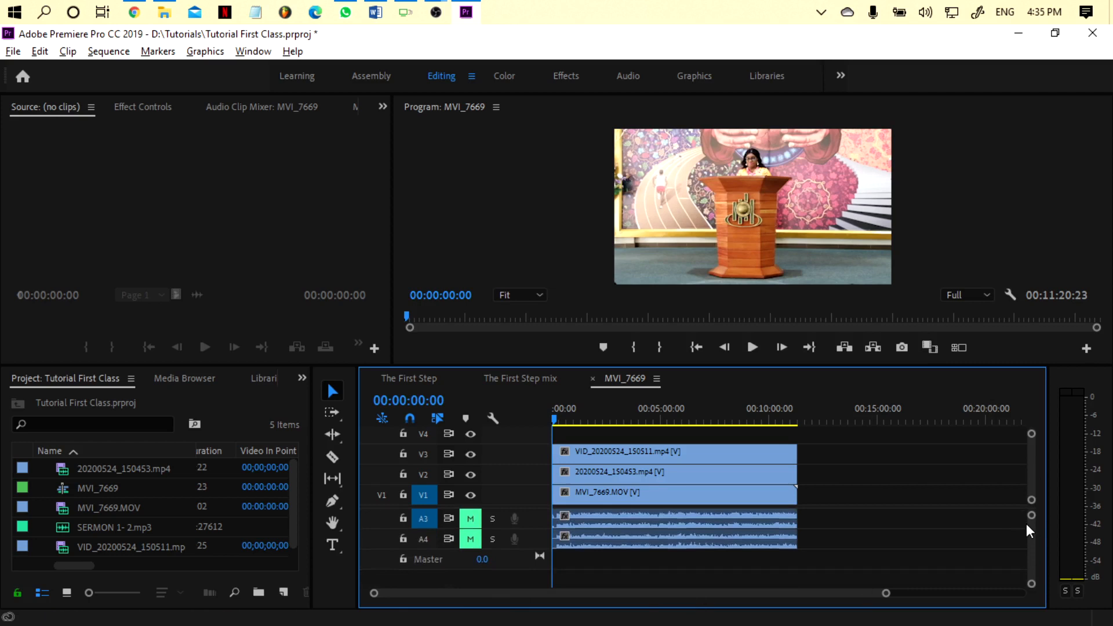
{"action": "left_click", "coordinate": [770, 539]}
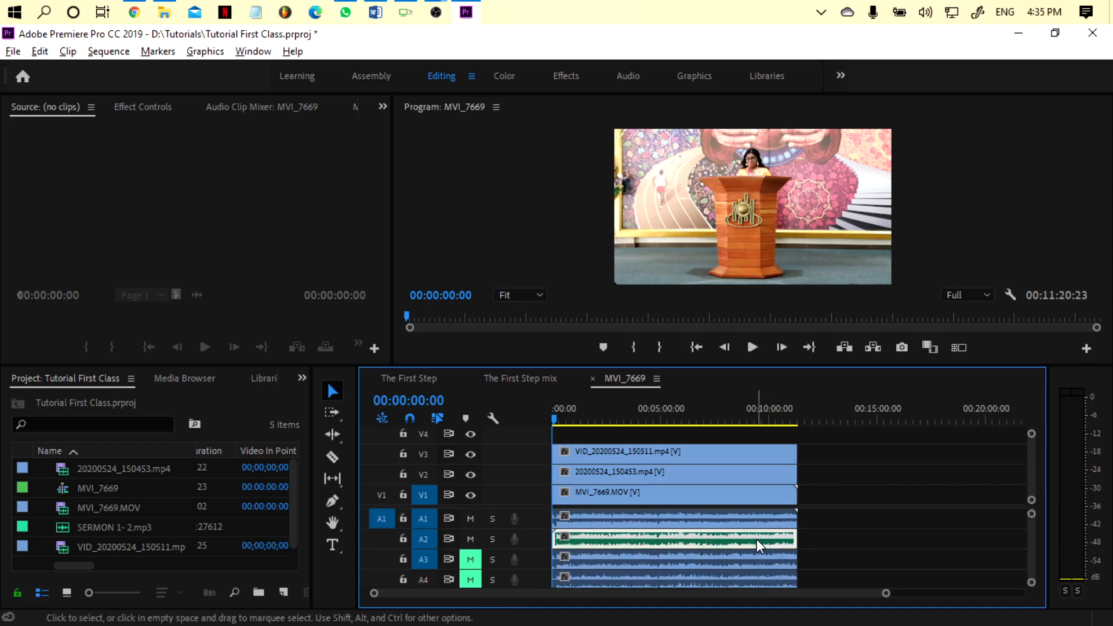
{"action": "left_click_drag", "start_coordinate": [601, 544], "coordinate": [896, 541]}
{"action": "left_click_drag", "start_coordinate": [735, 520], "coordinate": [735, 538]}
{"action": "left_click_drag", "start_coordinate": [919, 544], "coordinate": [578, 516]}
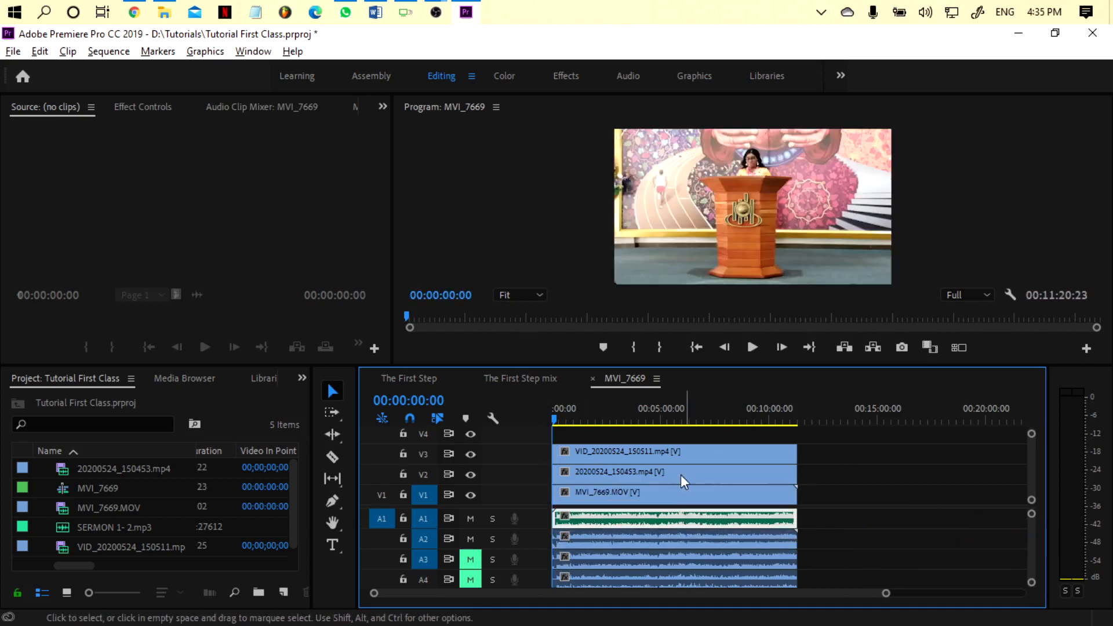
{"action": "left_click", "coordinate": [470, 540]}
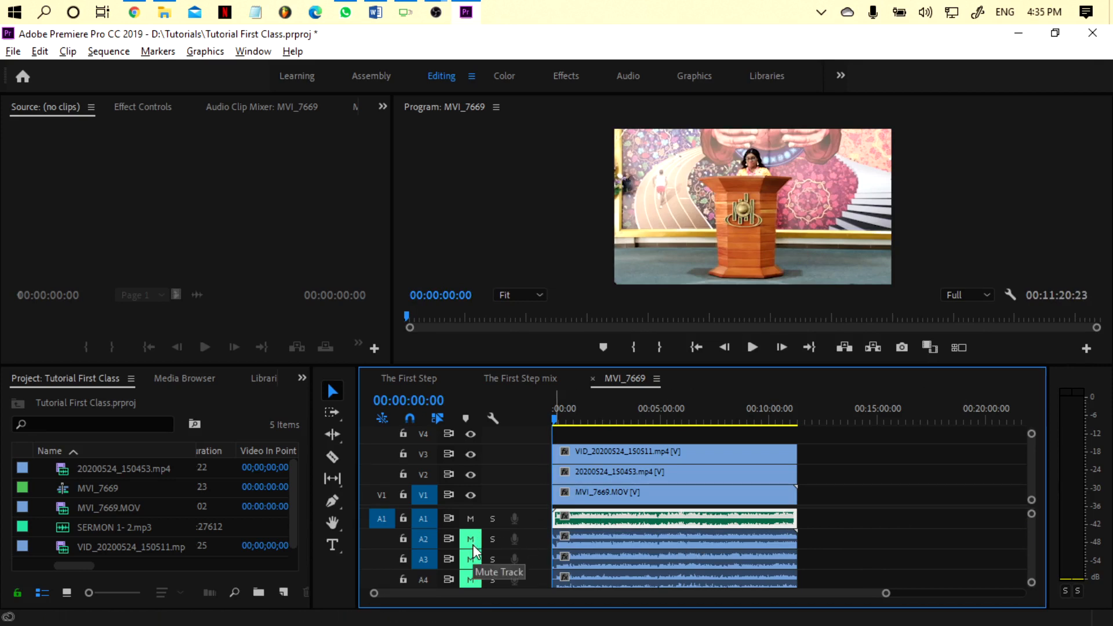
{"action": "left_click_drag", "start_coordinate": [1035, 531], "coordinate": [1032, 506]}
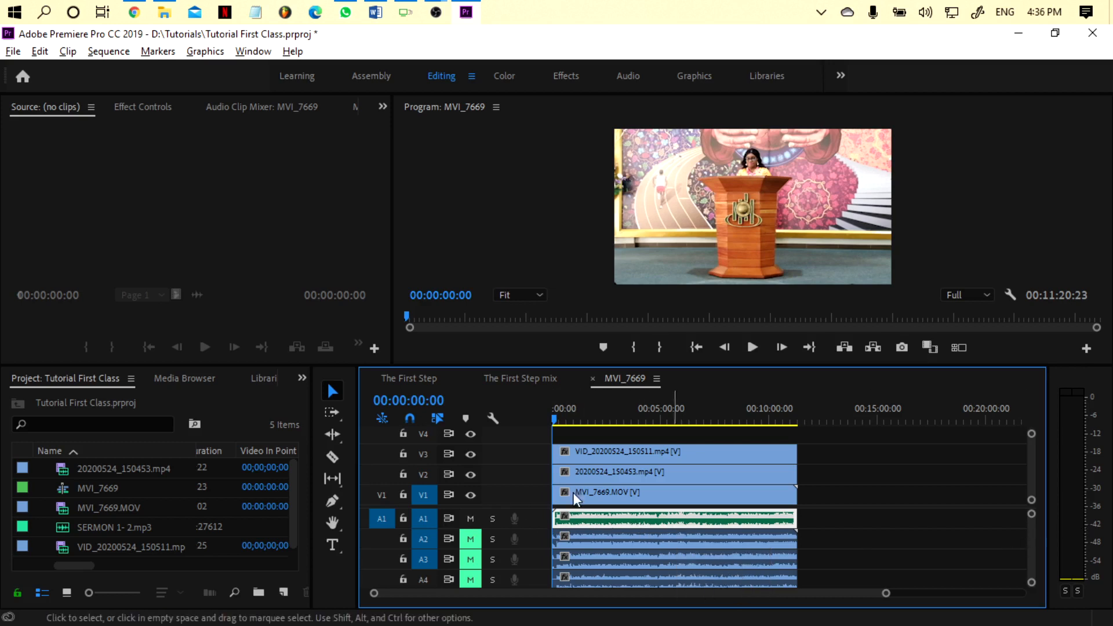
- Hide V3 and V2, play MVI_7669.MOV with the sermon audio from 00:02:15:05 to check synchronization, and return the playhead to the start
{"action": "left_click_drag", "start_coordinate": [565, 401], "coordinate": [537, 413]}
{"action": "left_click", "coordinate": [602, 413]}
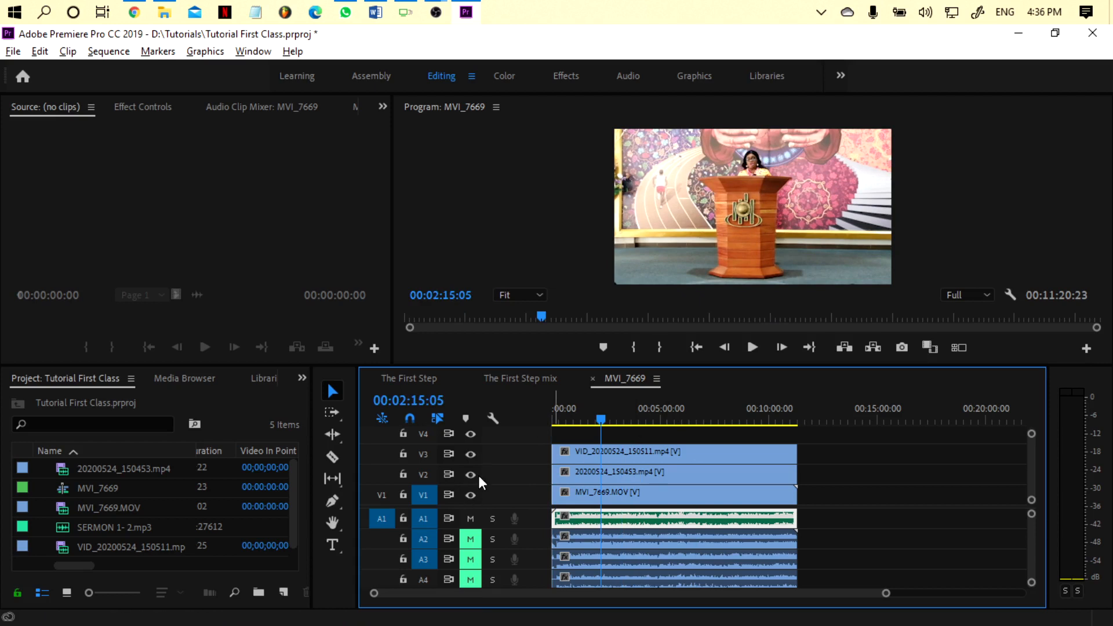
{"action": "left_click", "coordinate": [470, 454]}
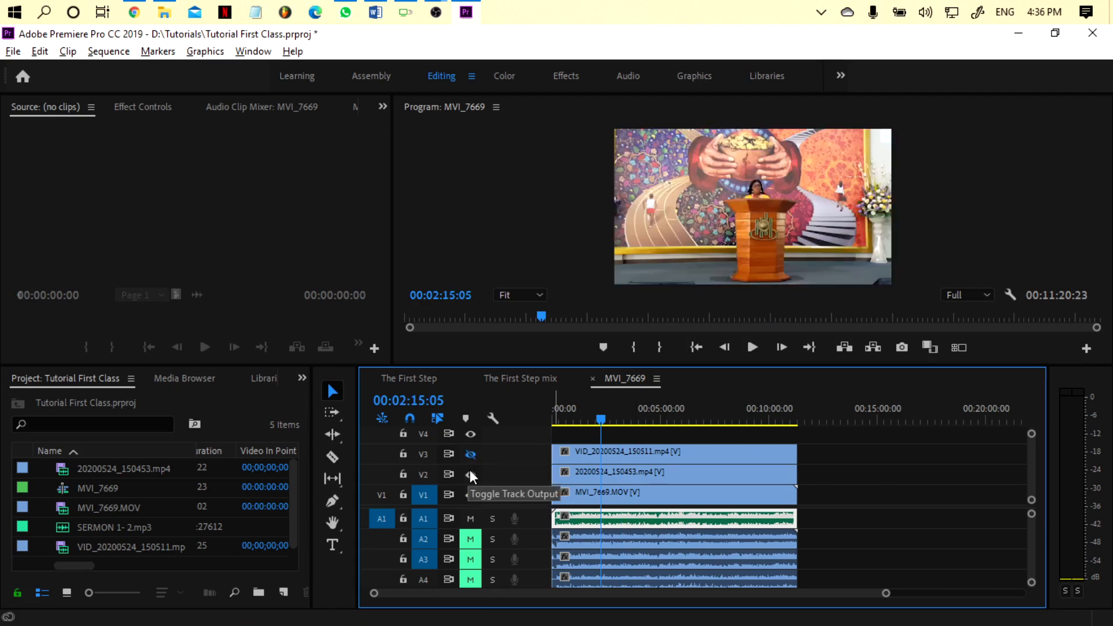
{"action": "left_click", "coordinate": [470, 473]}
{"action": "key", "text": "space"}
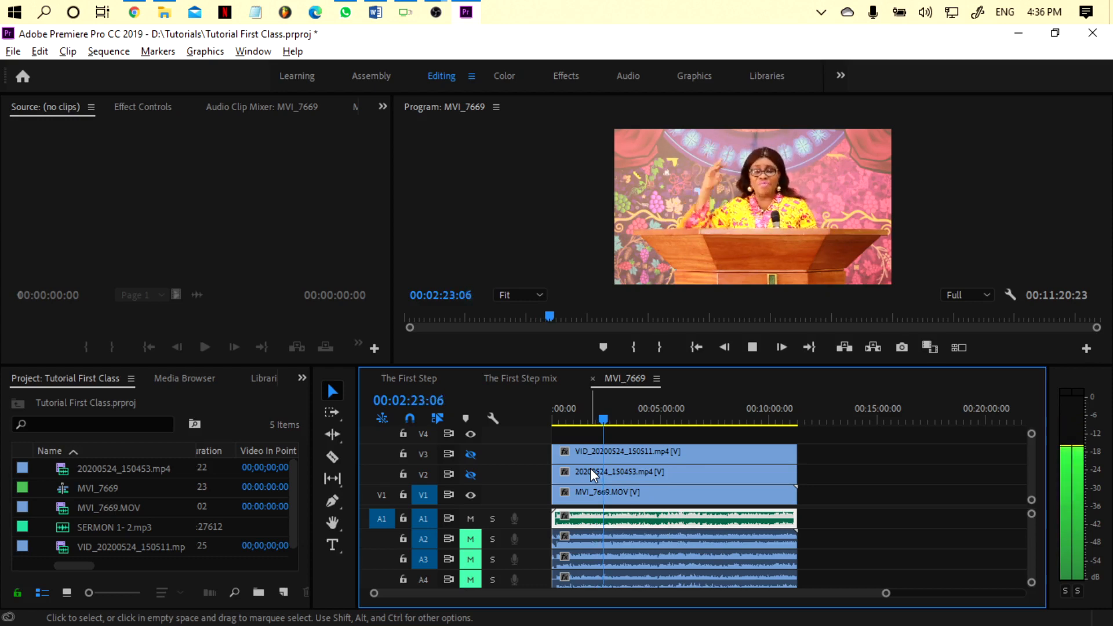
{"action": "key", "text": "space"}
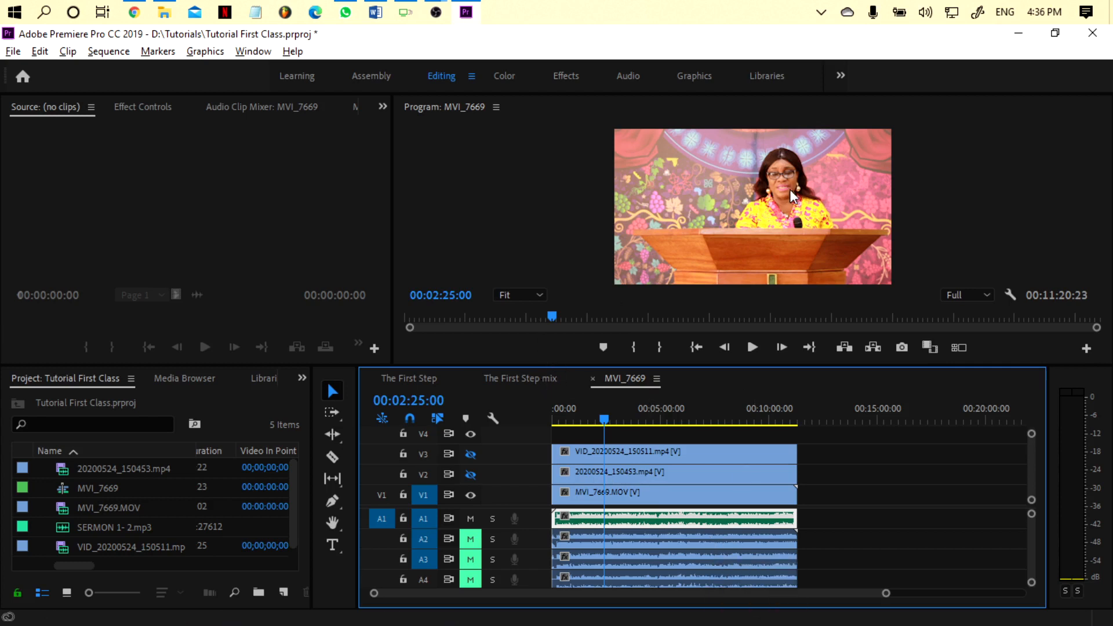
{"action": "left_click_drag", "start_coordinate": [605, 419], "coordinate": [514, 433]}
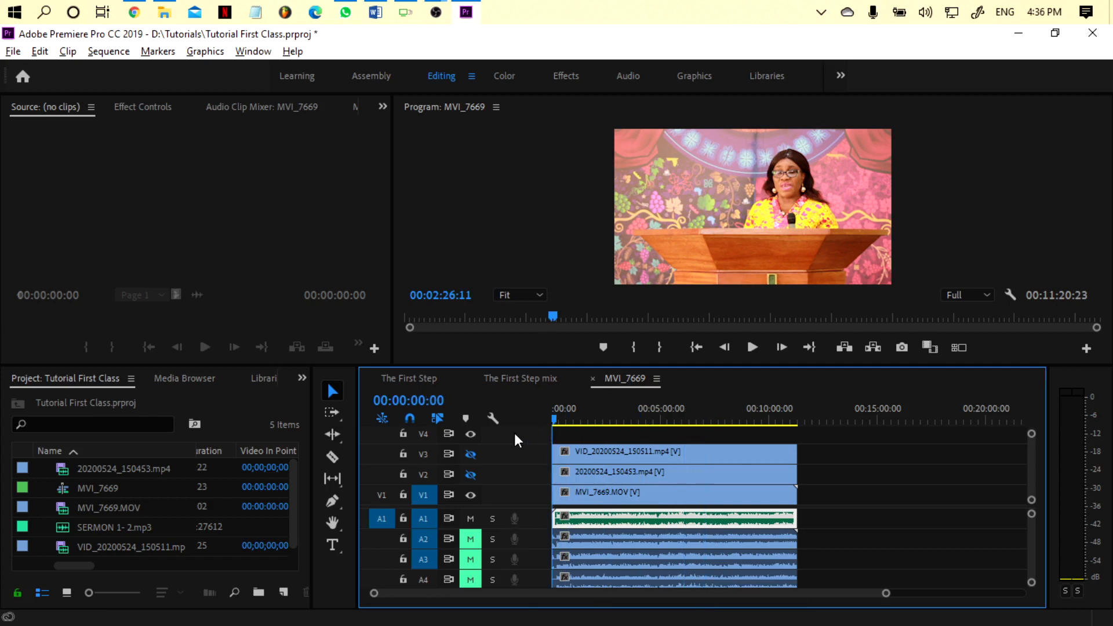
- Rename the MVI_7669 sequence in the project as Main
{"action": "left_click", "coordinate": [856, 528]}
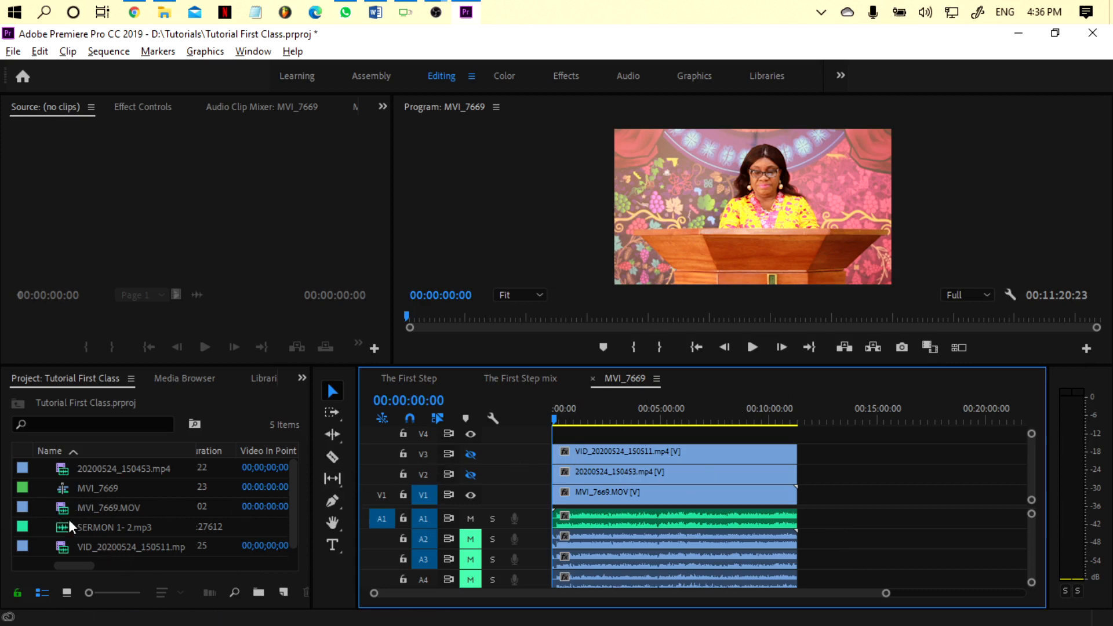
{"action": "left_click", "coordinate": [65, 488]}
{"action": "left_click", "coordinate": [113, 488]}
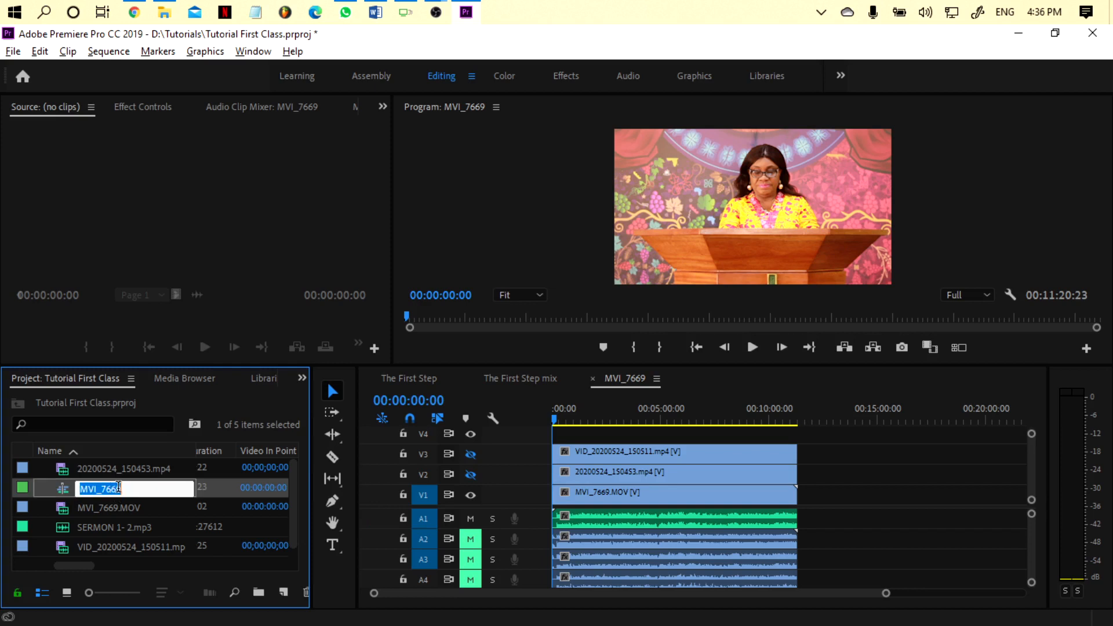
{"action": "type", "text": "Main"}
{"action": "key", "text": "Return"}
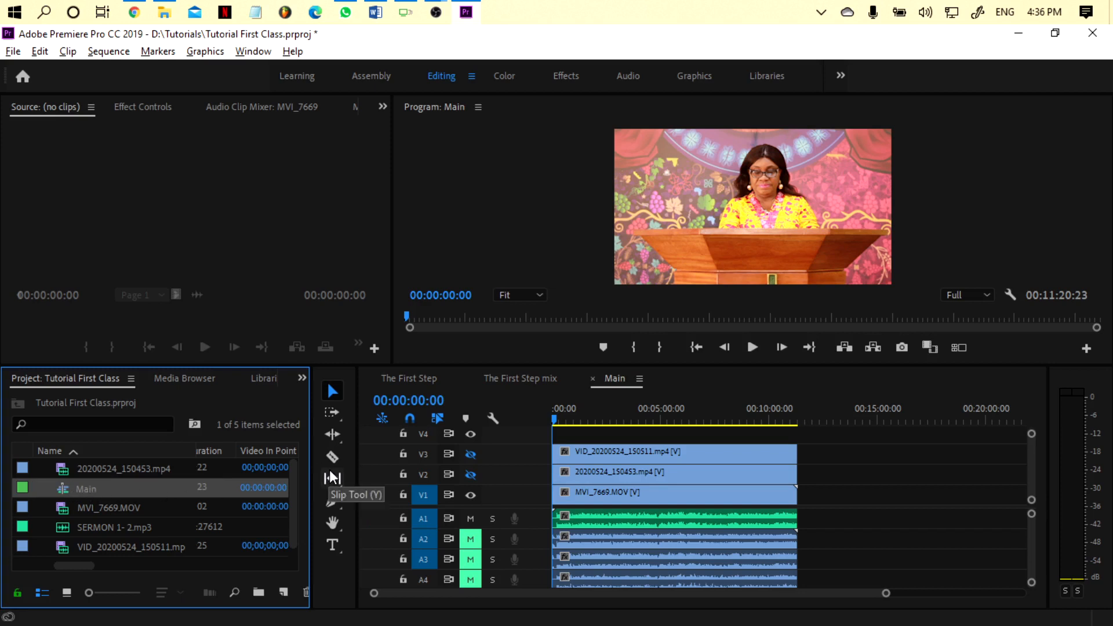
- Create a new sequence from the Main sequence so that Main is nested inside it as a single clip
{"action": "left_click", "coordinate": [663, 422]}
{"action": "left_click", "coordinate": [90, 489]}
{"action": "left_click", "coordinate": [64, 491]}
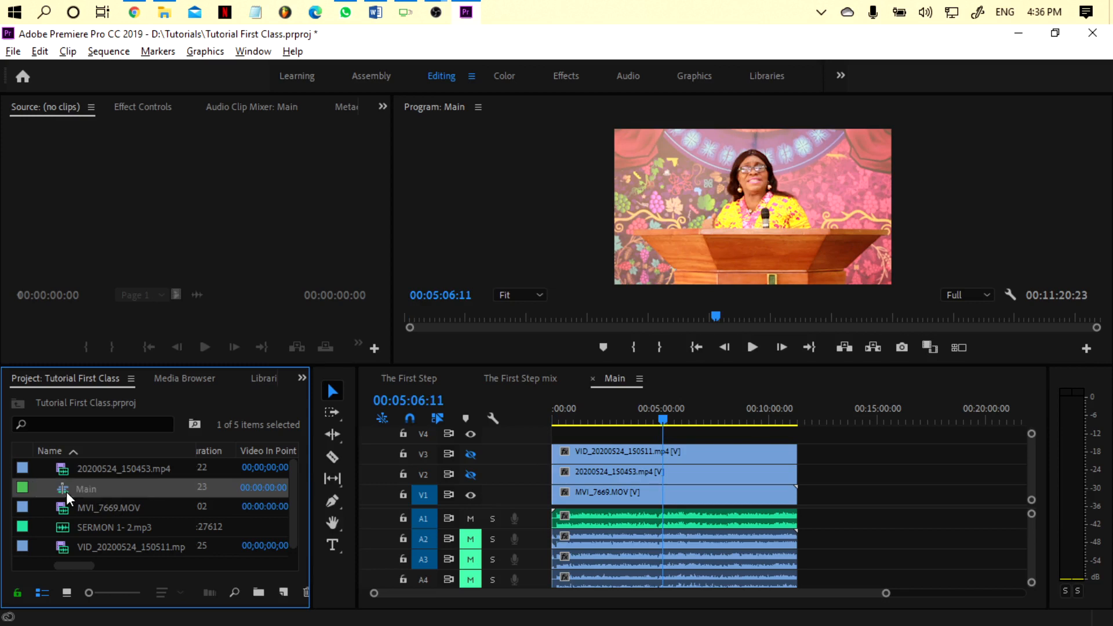
{"action": "right_click", "coordinate": [127, 491]}
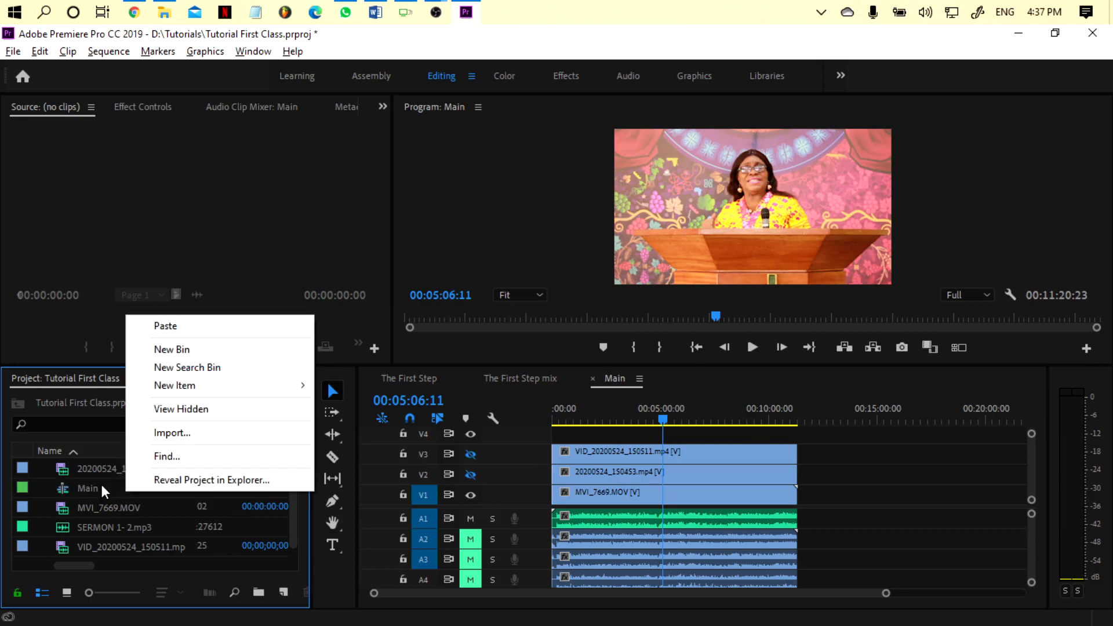
{"action": "mouse_move", "coordinate": [197, 389]}
{"action": "left_click", "coordinate": [78, 487]}
{"action": "right_click", "coordinate": [64, 490]}
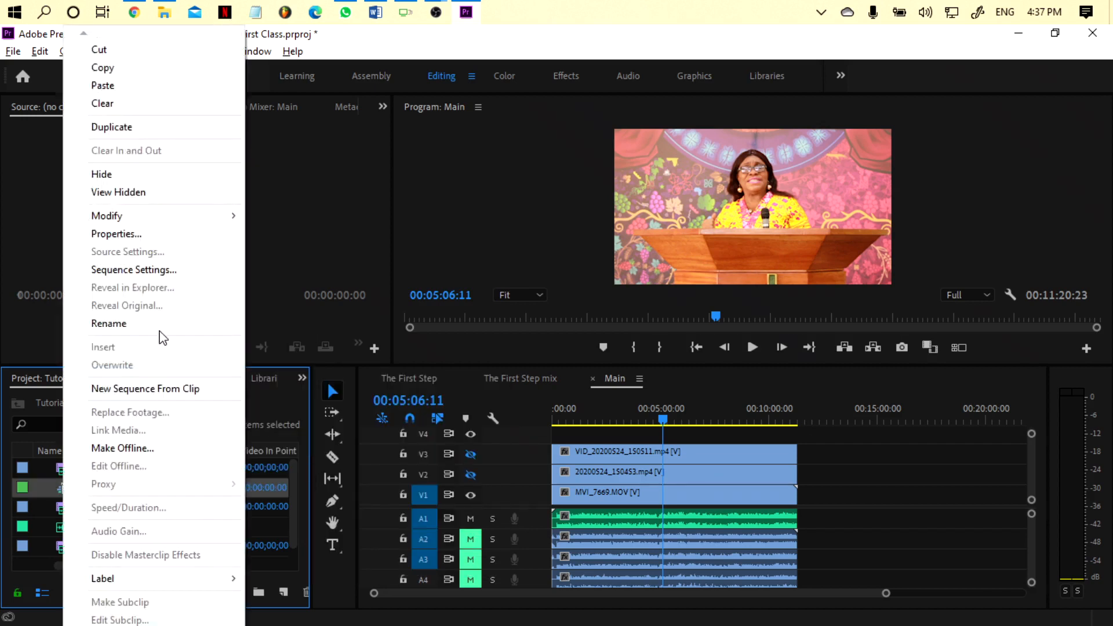
{"action": "left_click", "coordinate": [154, 390]}
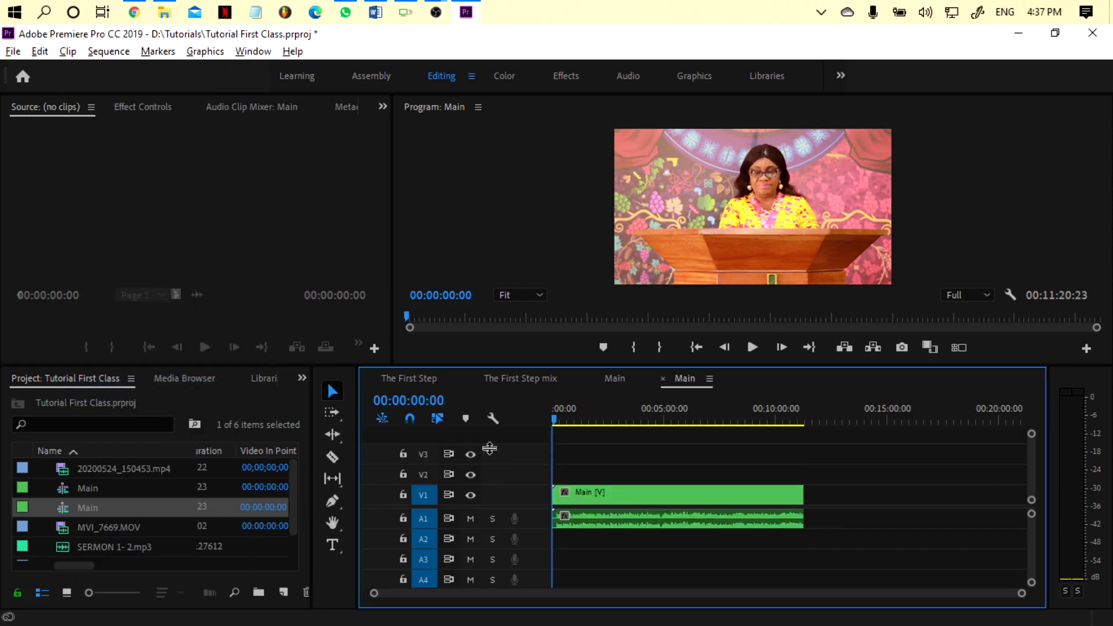
- Rename the new nested sequence in the project as Main mix
{"action": "left_click", "coordinate": [93, 512]}
{"action": "left_click", "coordinate": [125, 508]}
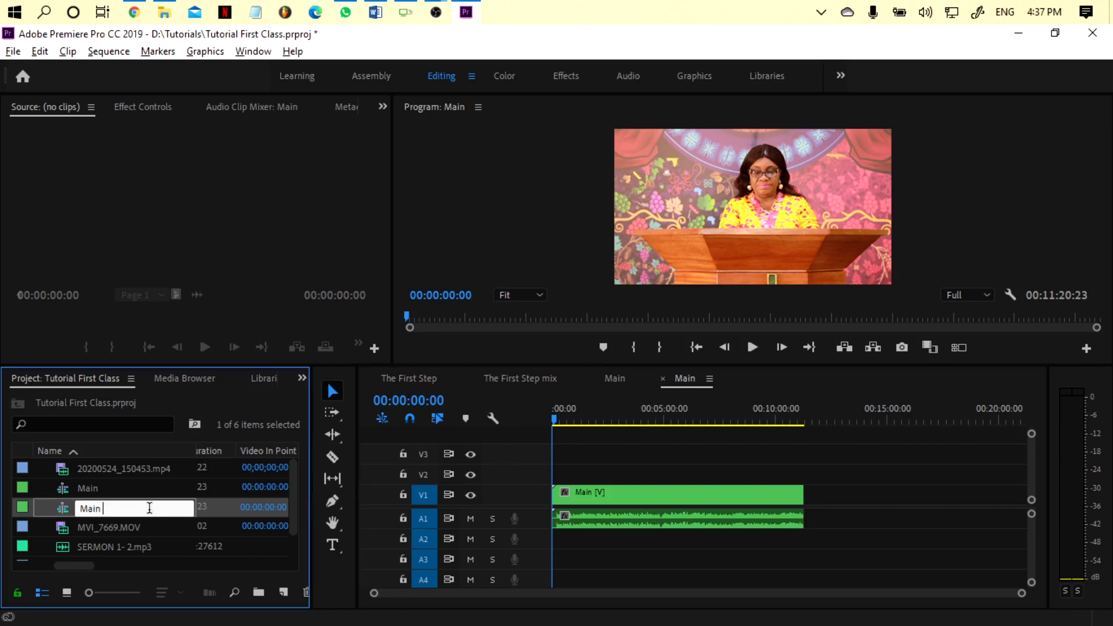
{"action": "type", "text": "mix"}
{"action": "key", "text": "Return"}
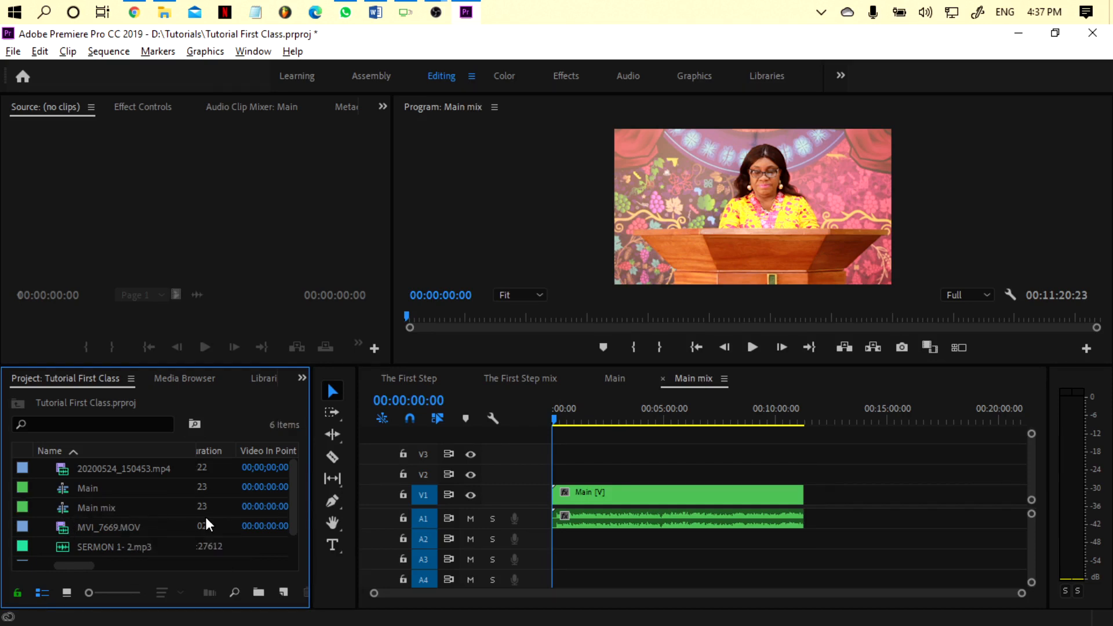
- Compare the nested clip in the Main mix sequence with the layered camera and audio tracks of the Main sequence
{"action": "left_click", "coordinate": [94, 510]}
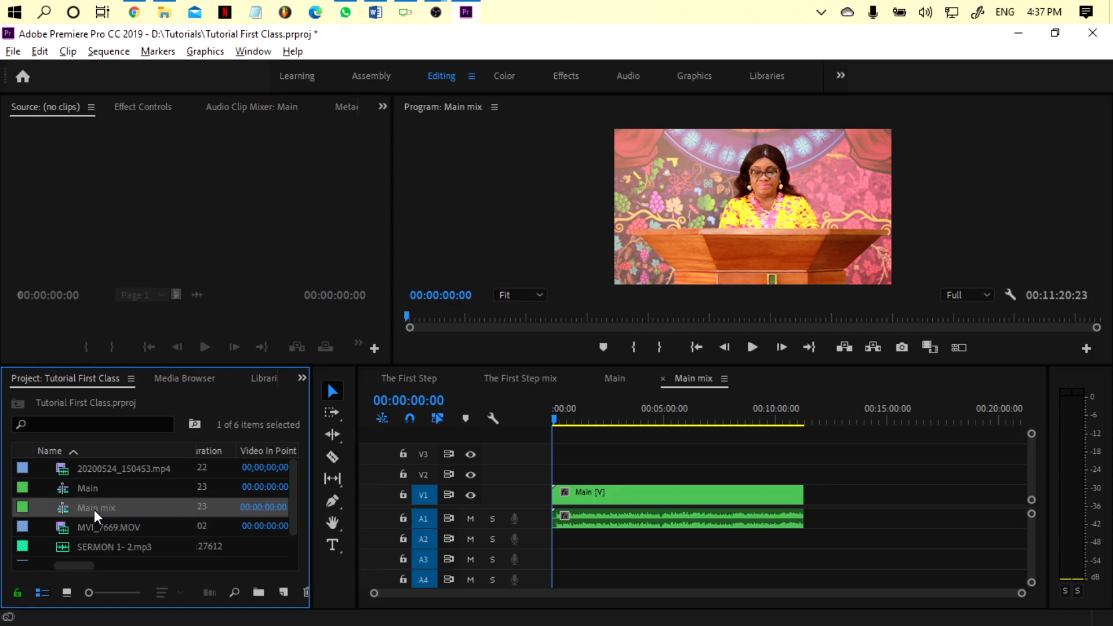
{"action": "left_click", "coordinate": [645, 494]}
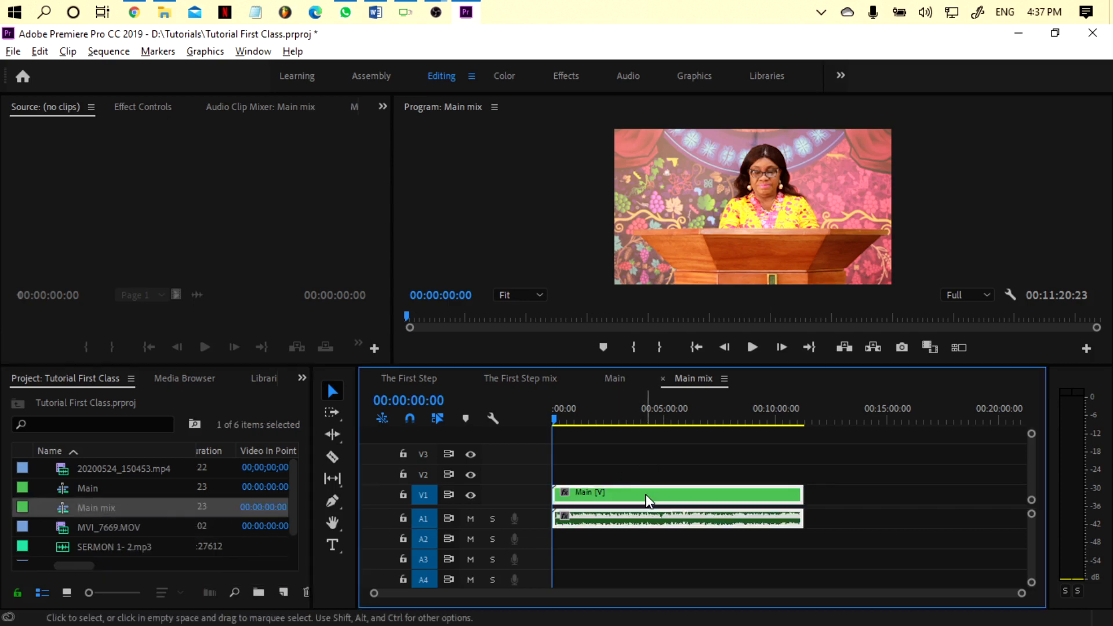
{"action": "left_click", "coordinate": [611, 439]}
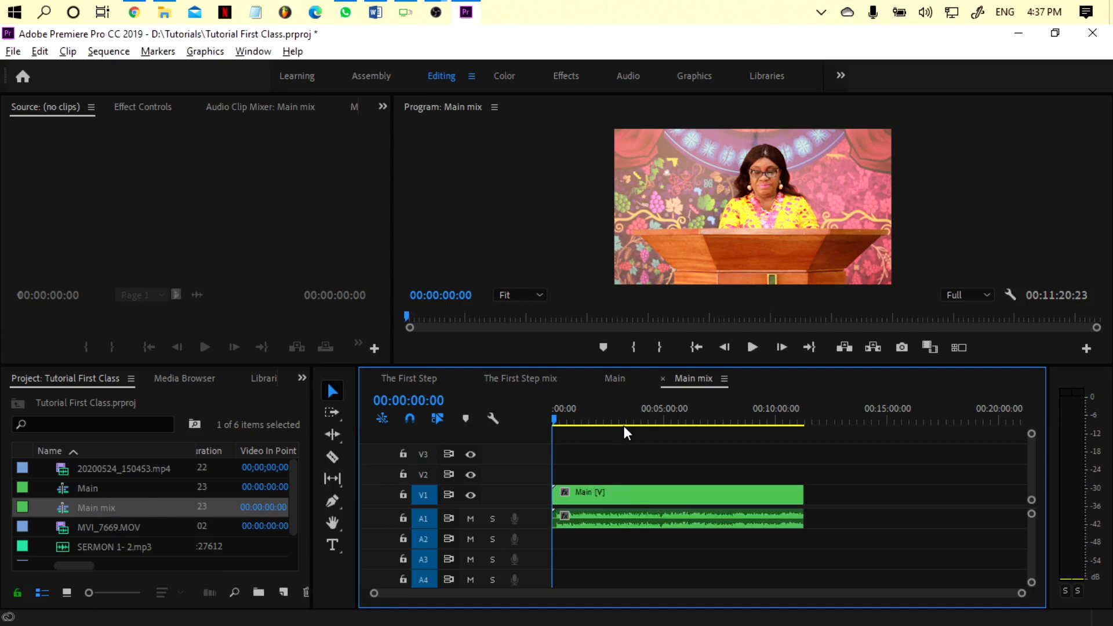
{"action": "left_click_drag", "start_coordinate": [604, 423], "coordinate": [547, 435]}
{"action": "left_click", "coordinate": [696, 503]}
{"action": "left_click", "coordinate": [711, 476]}
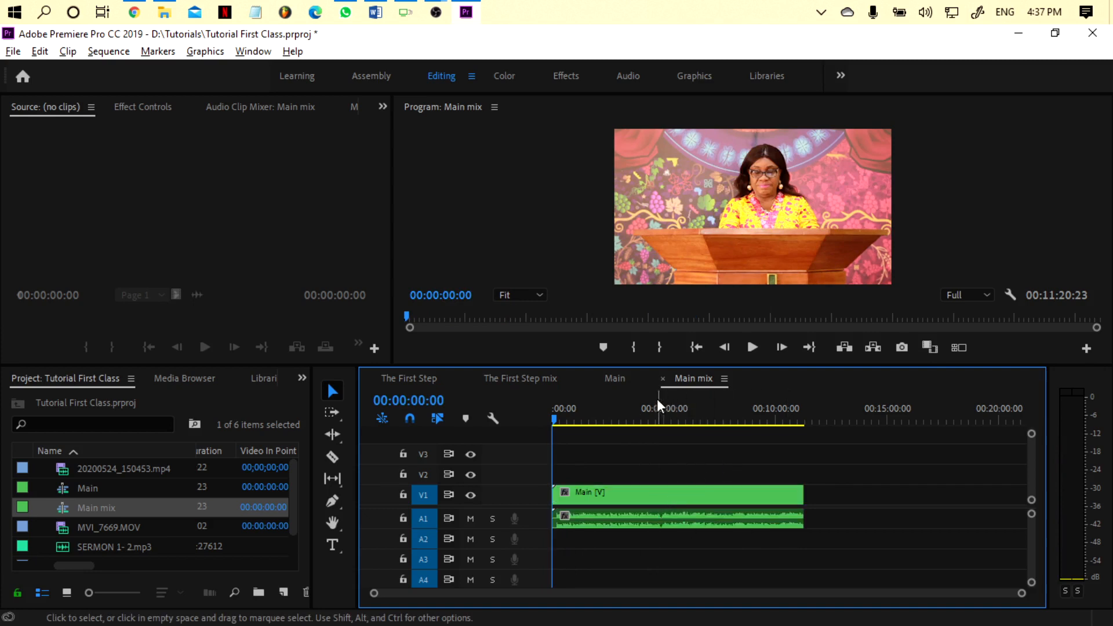
{"action": "left_click", "coordinate": [616, 379]}
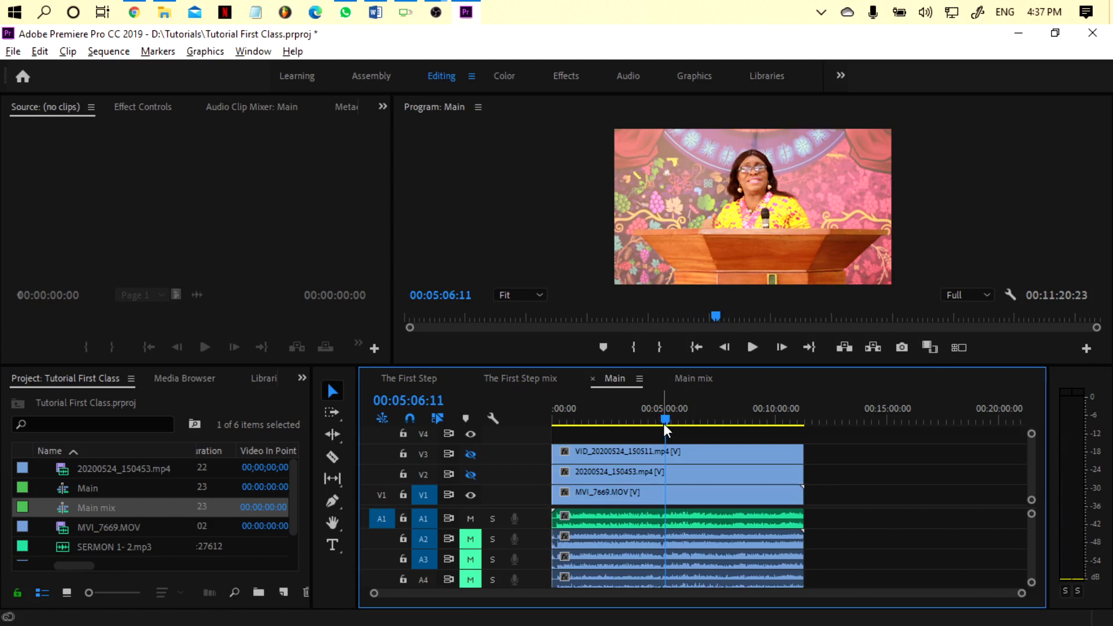
{"action": "left_click_drag", "start_coordinate": [639, 415], "coordinate": [632, 447]}
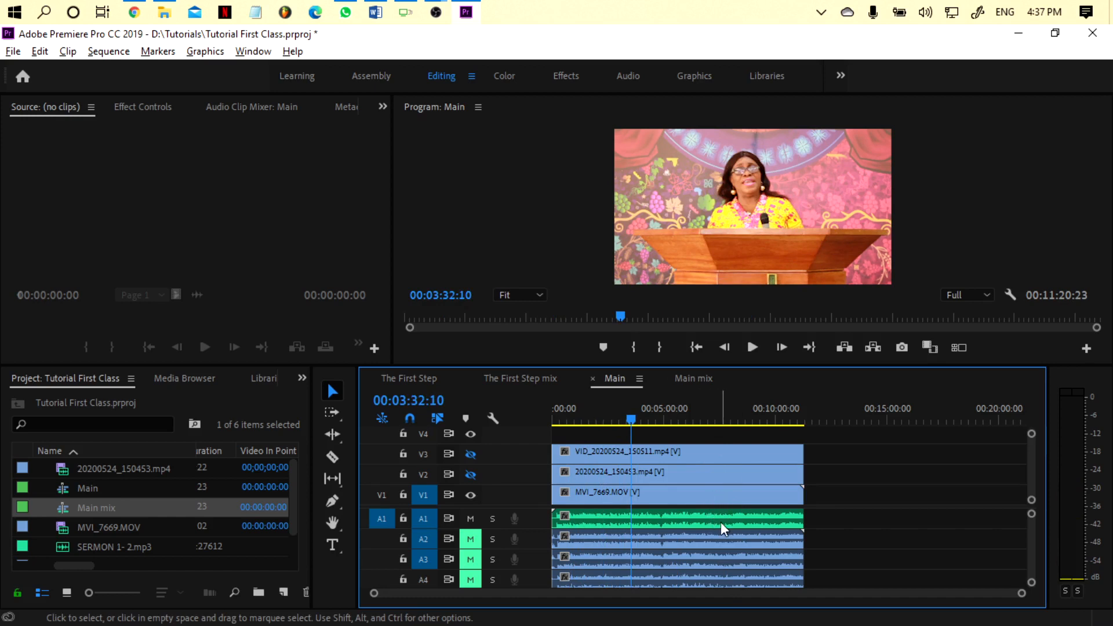
{"action": "left_click", "coordinate": [698, 380]}
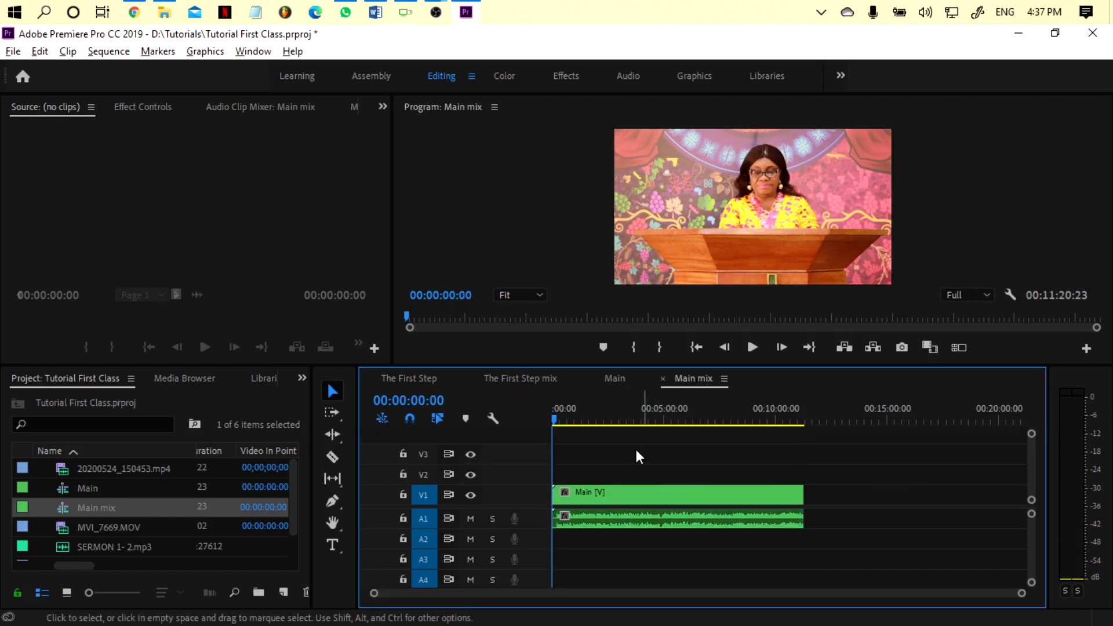
{"action": "left_click", "coordinate": [632, 416]}
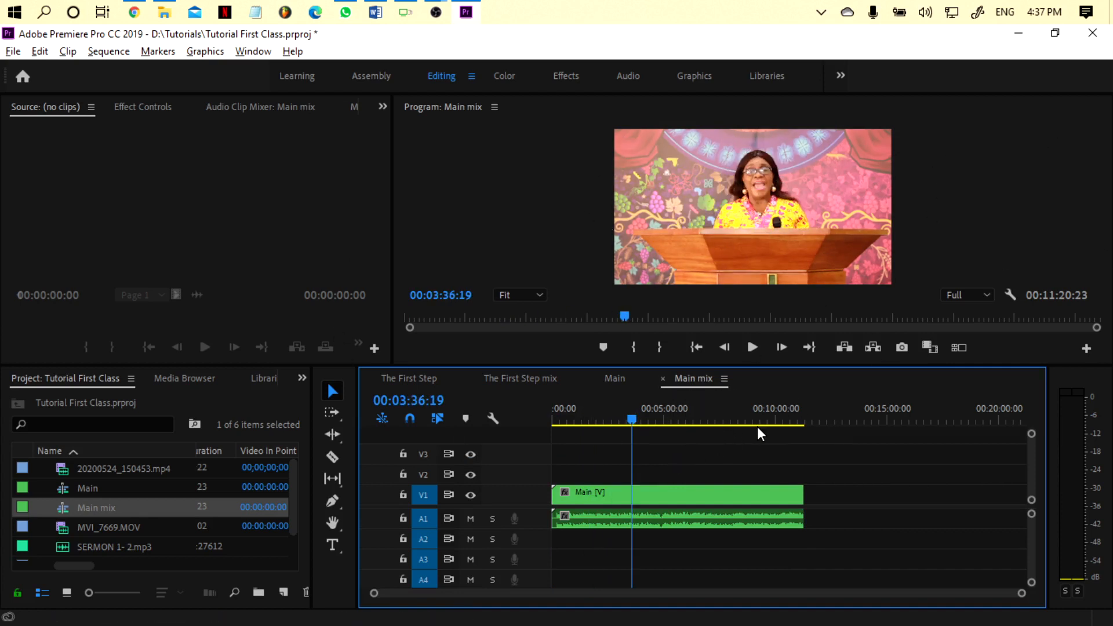
- Enable multi-camera on the nested Main clip on V1 of Main mix, and dismiss the desktop notification
{"action": "left_click", "coordinate": [672, 497]}
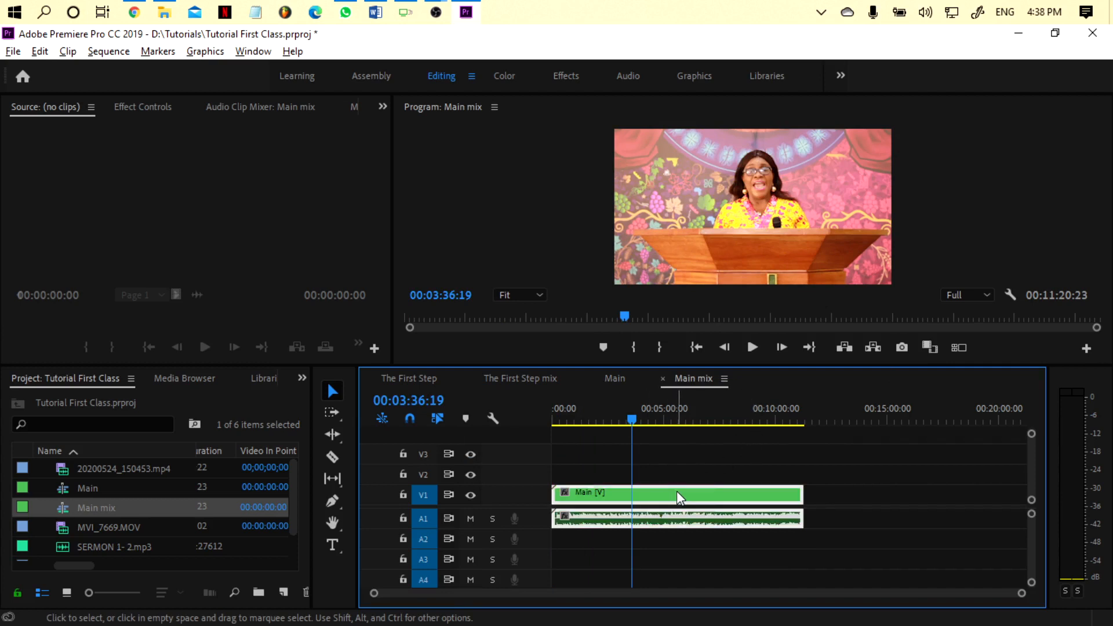
{"action": "left_click", "coordinate": [645, 419]}
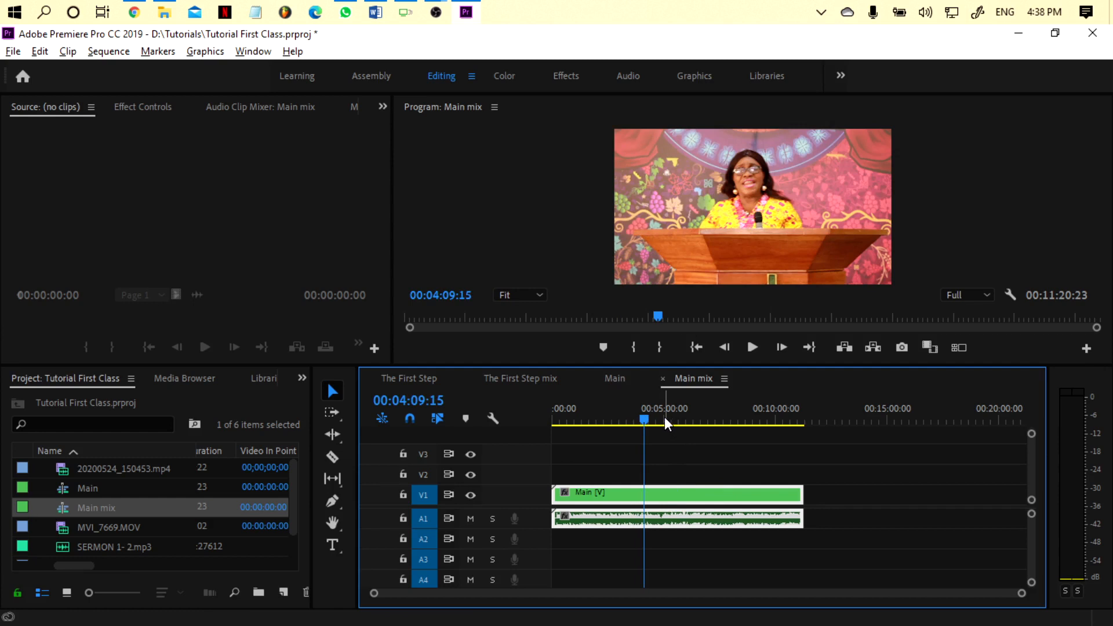
{"action": "right_click", "coordinate": [673, 498]}
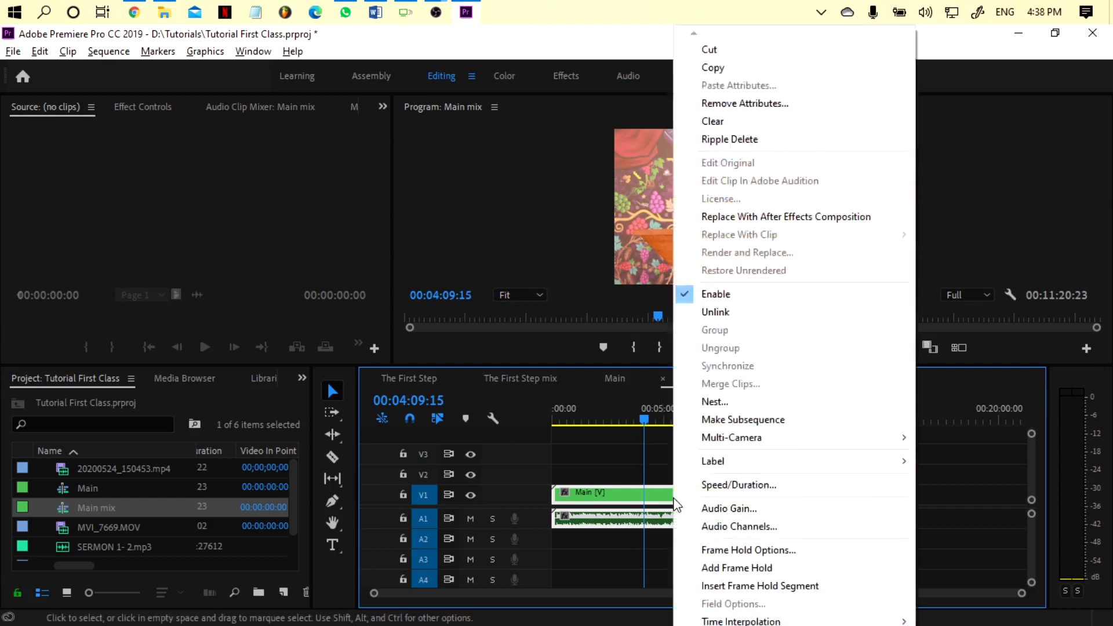
{"action": "mouse_move", "coordinate": [872, 438]}
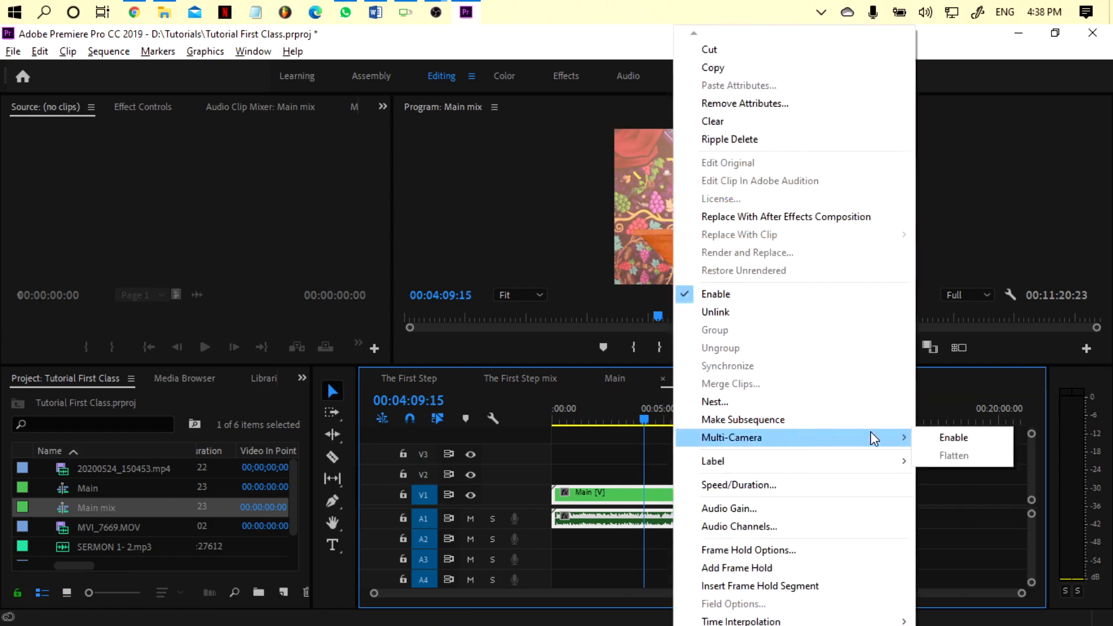
{"action": "left_click", "coordinate": [954, 439]}
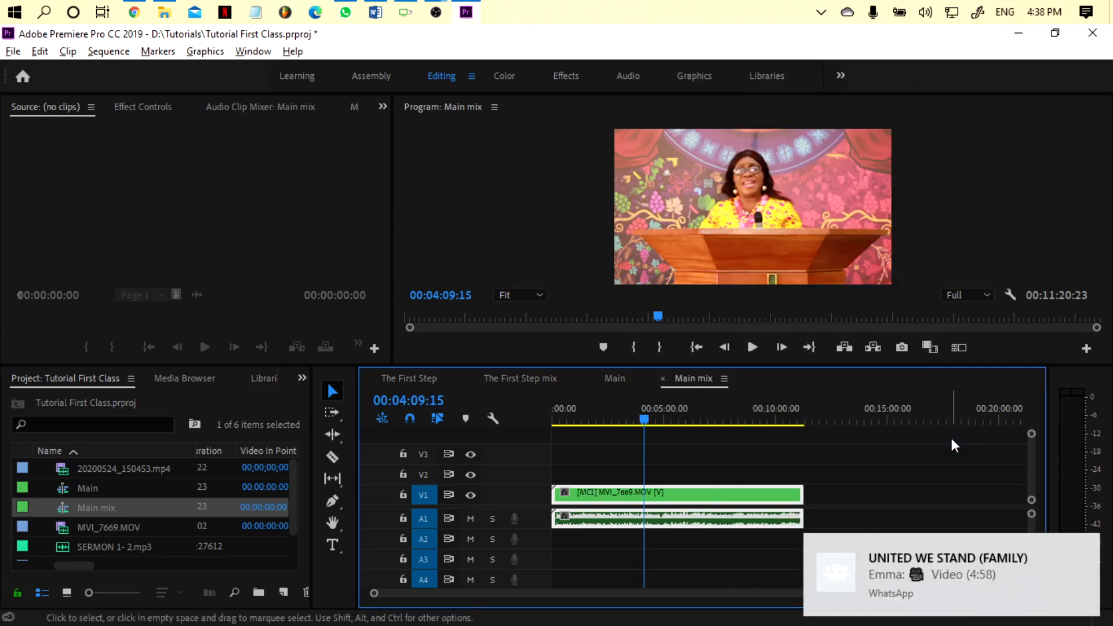
{"action": "left_click", "coordinate": [1086, 550]}
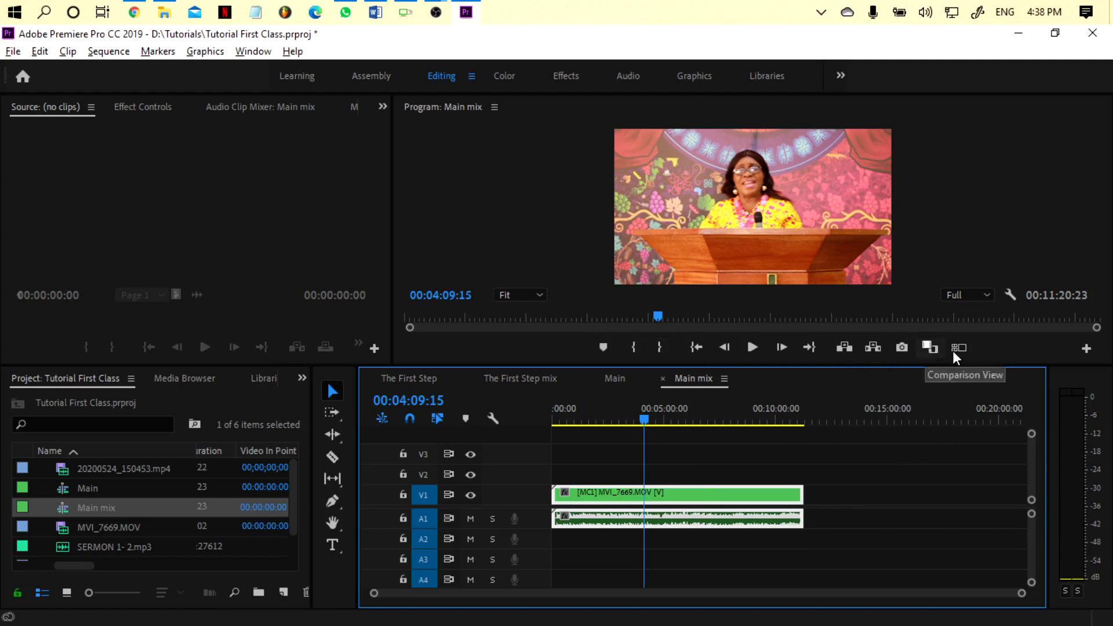
- Turn on multi-camera view in the Program monitor and preview Main mix at 00:05:45:24, 00:08:19:06 and 00:02:04:20
{"action": "left_click", "coordinate": [980, 228]}
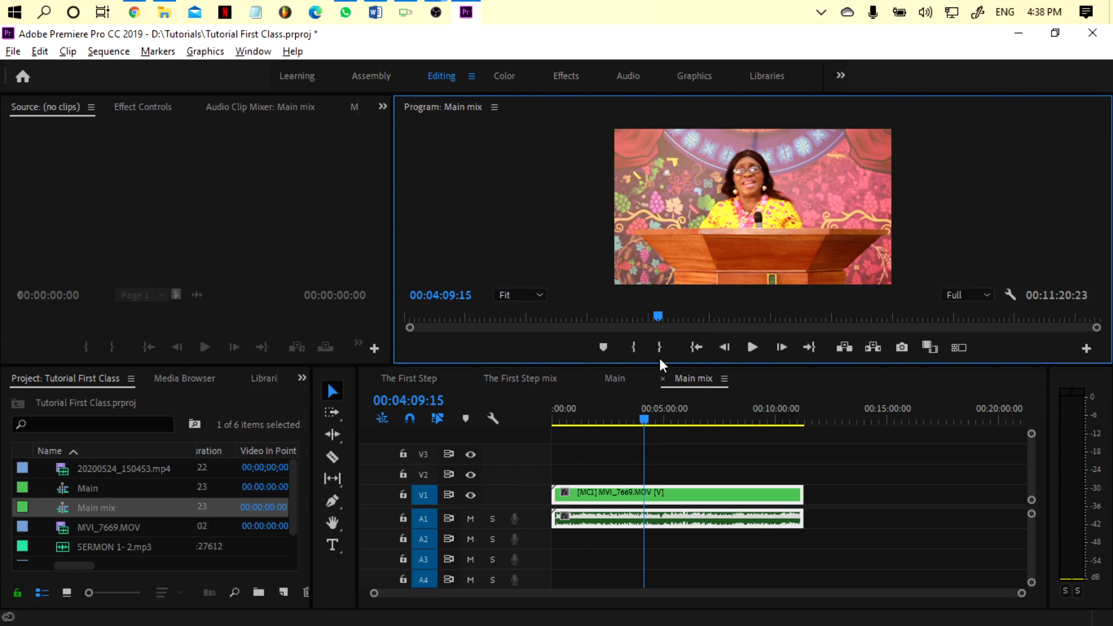
{"action": "left_click", "coordinate": [957, 348]}
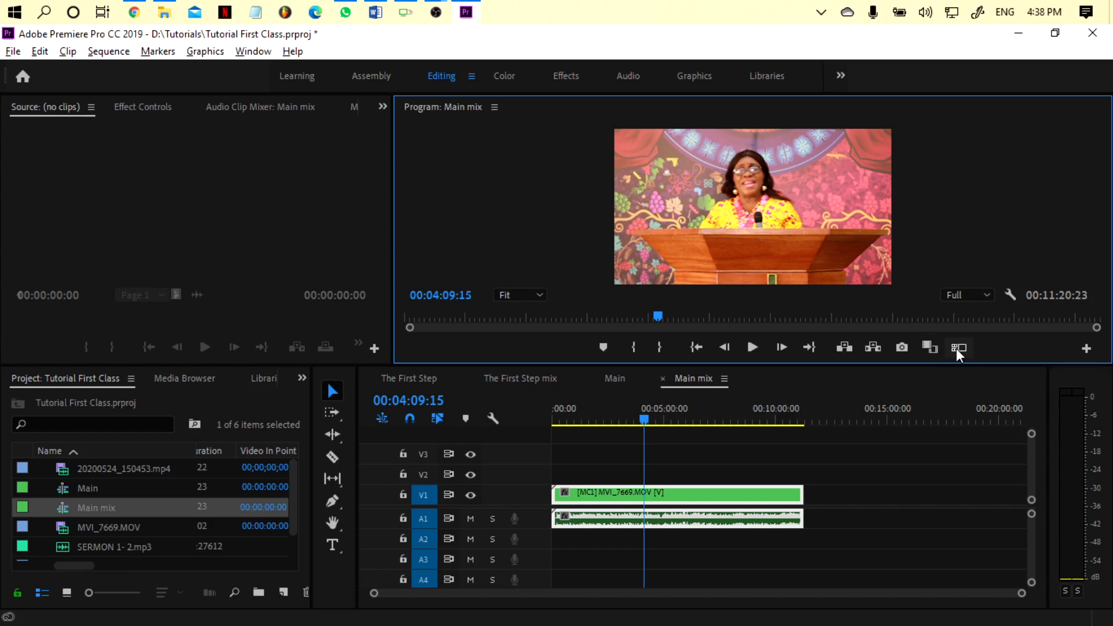
{"action": "left_click_drag", "start_coordinate": [592, 416], "coordinate": [681, 418]}
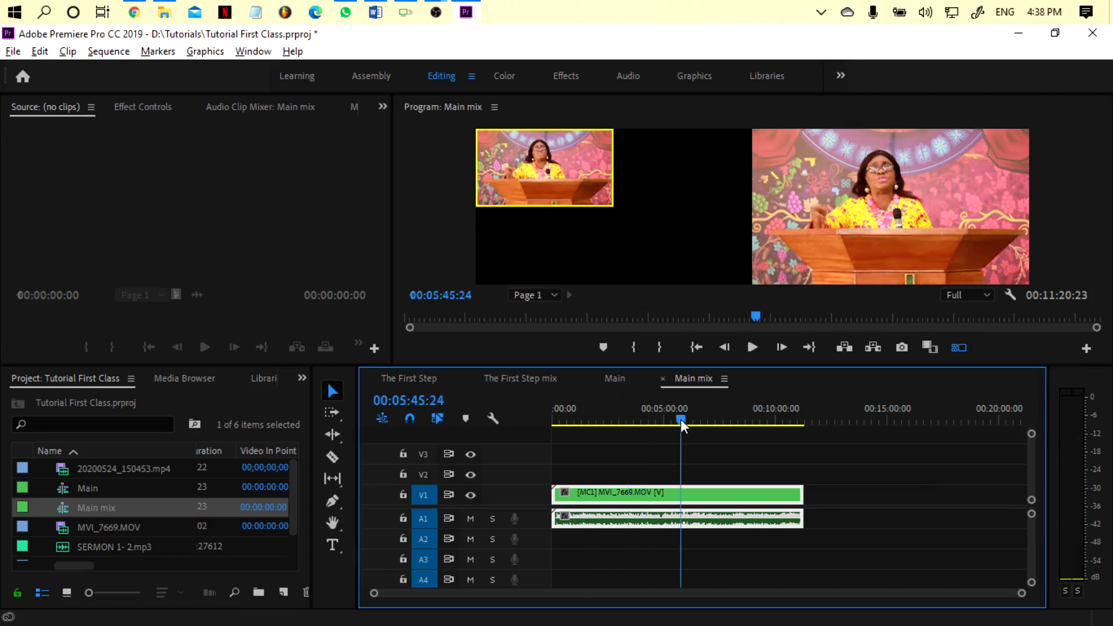
{"action": "left_click", "coordinate": [739, 418]}
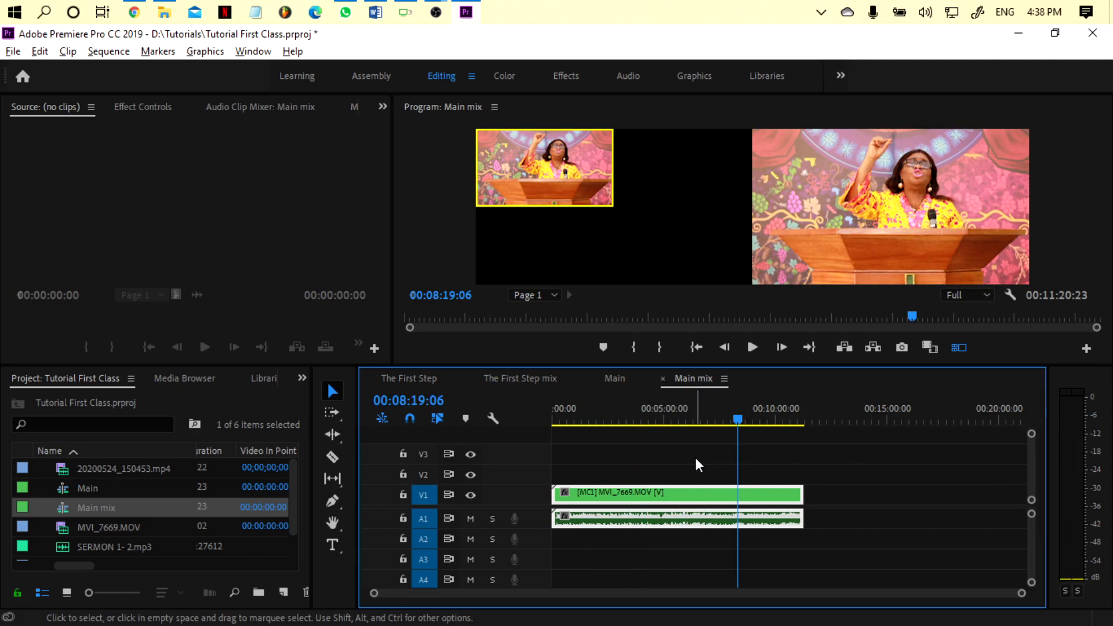
{"action": "left_click", "coordinate": [599, 417]}
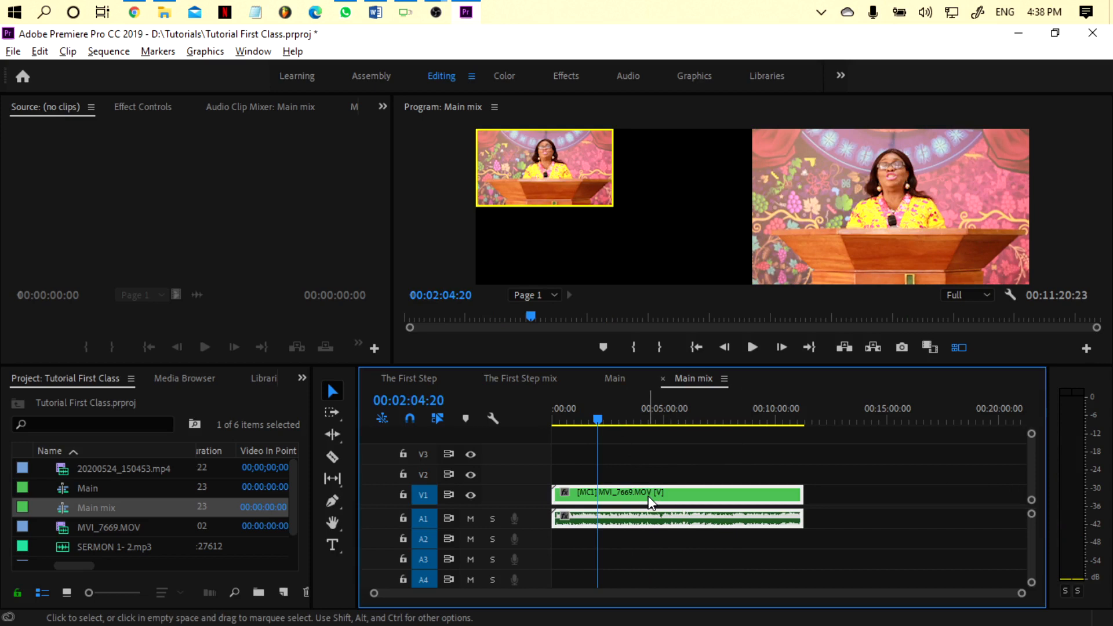
- Make V3 and V2 visible again in the Main sequence, and preview all camera angles in Main mix at 00:04:05:06
{"action": "left_click", "coordinate": [620, 378]}
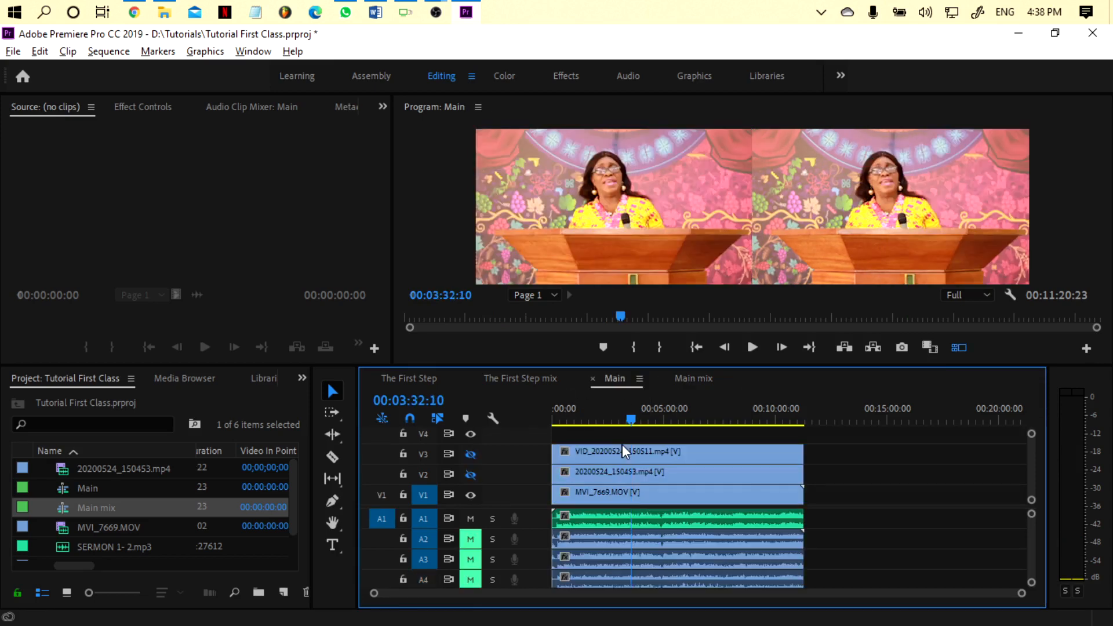
{"action": "left_click", "coordinate": [470, 454]}
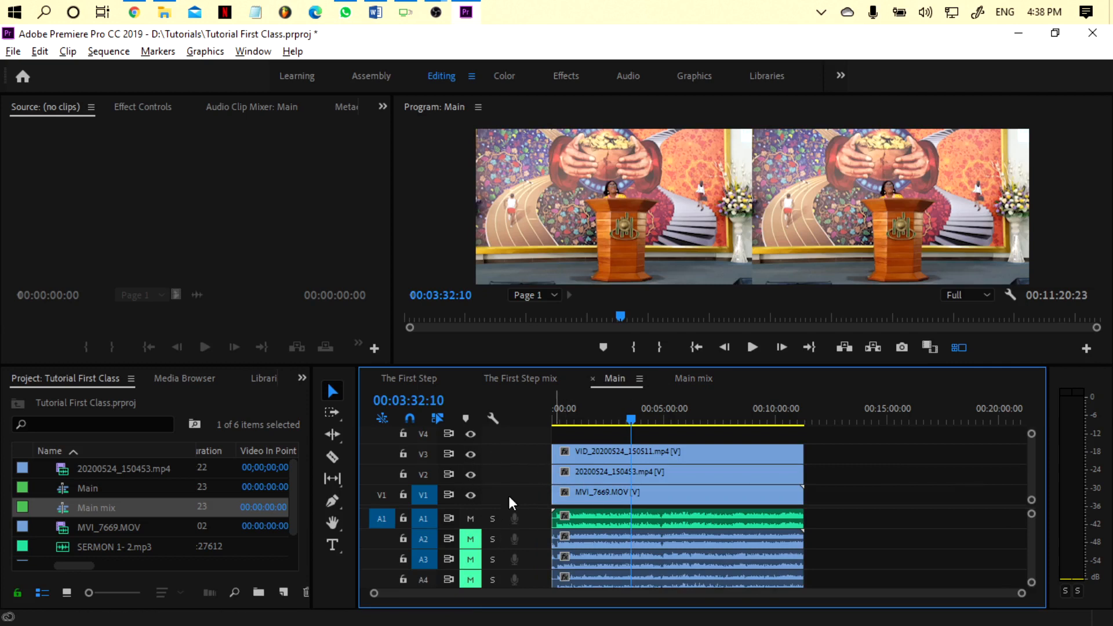
{"action": "left_click", "coordinate": [693, 379]}
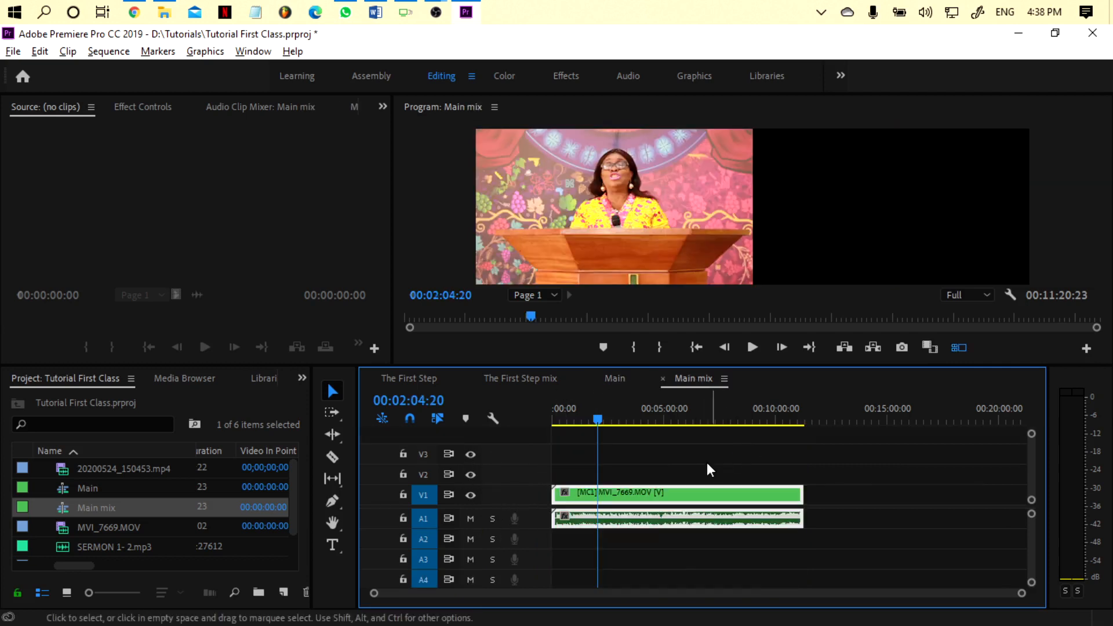
{"action": "left_click", "coordinate": [645, 415]}
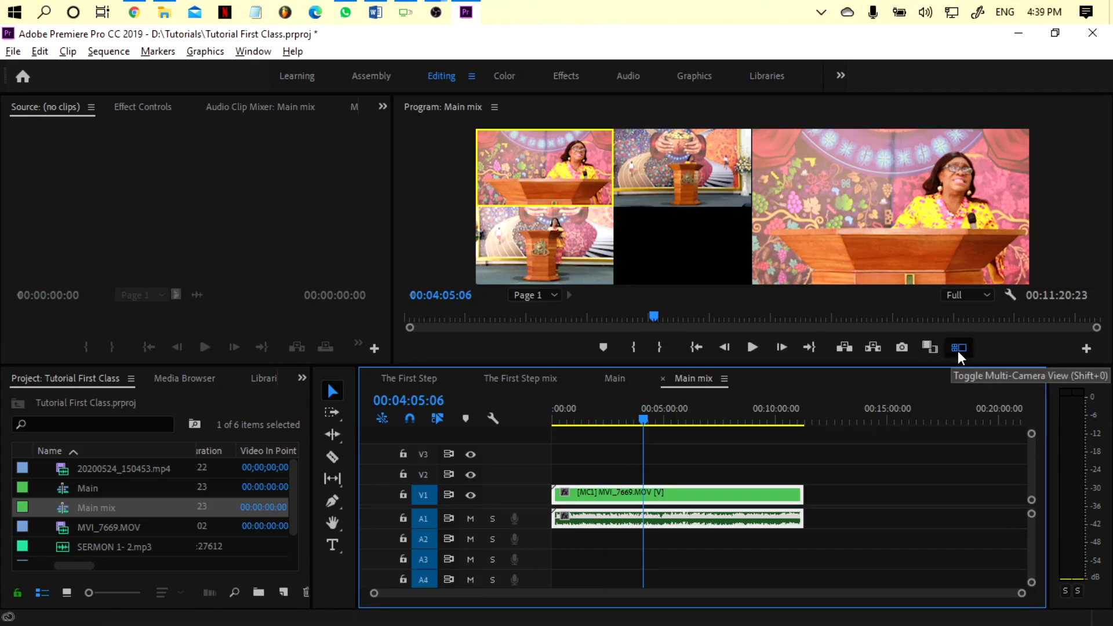
- Examine the Toggle Multi-Camera View control in the Program monitor's Button Editor, and close the editor without changes
{"action": "left_click", "coordinate": [1086, 349]}
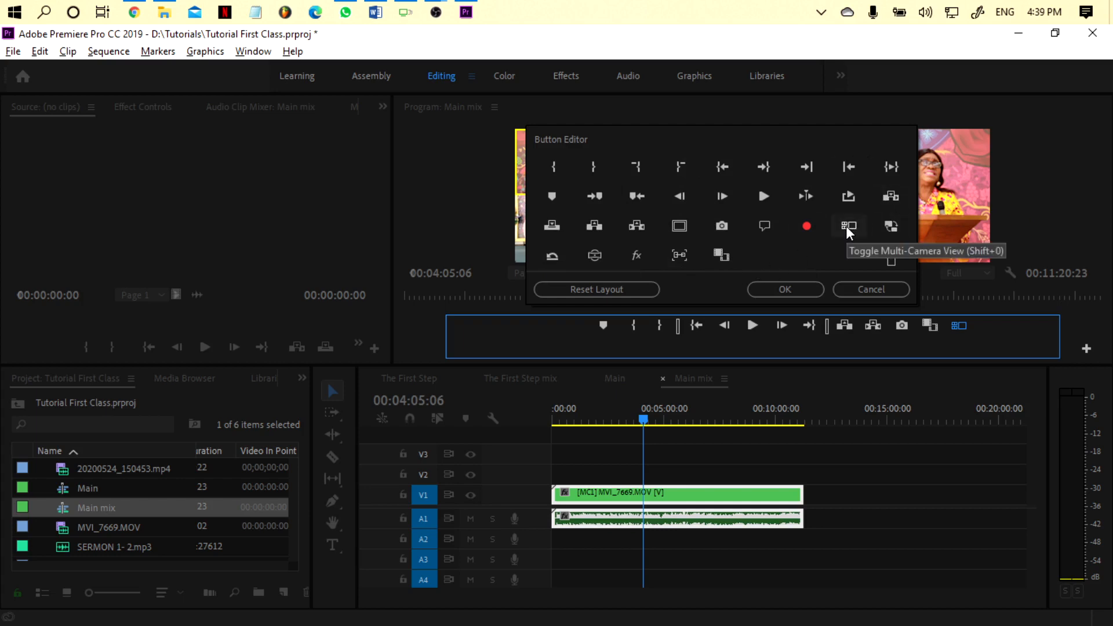
{"action": "left_click", "coordinate": [785, 289]}
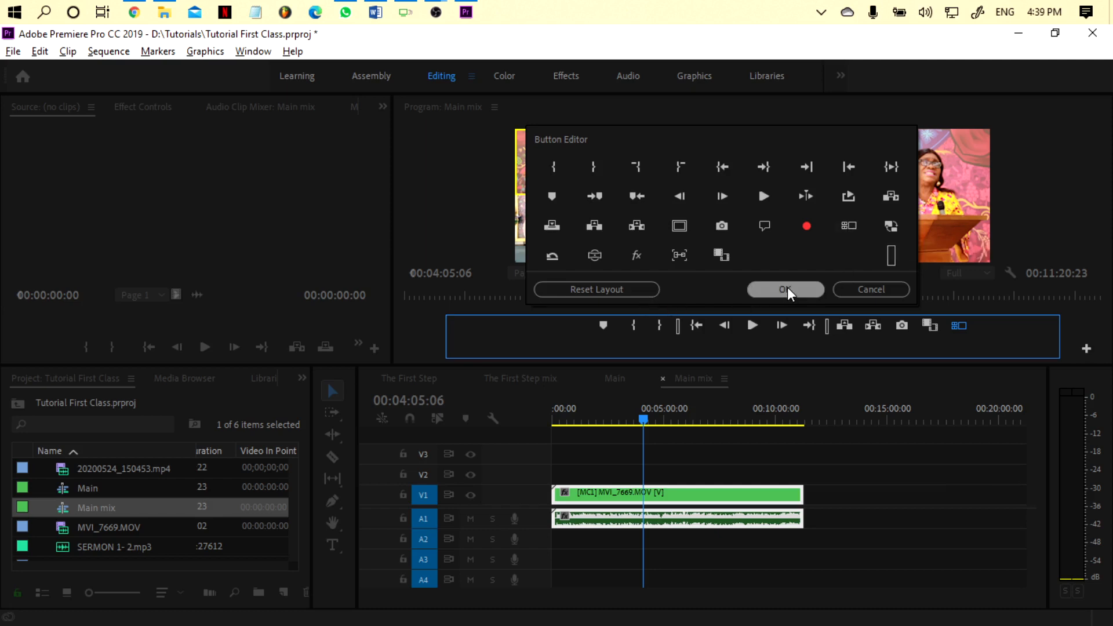
{"action": "left_click", "coordinate": [878, 288]}
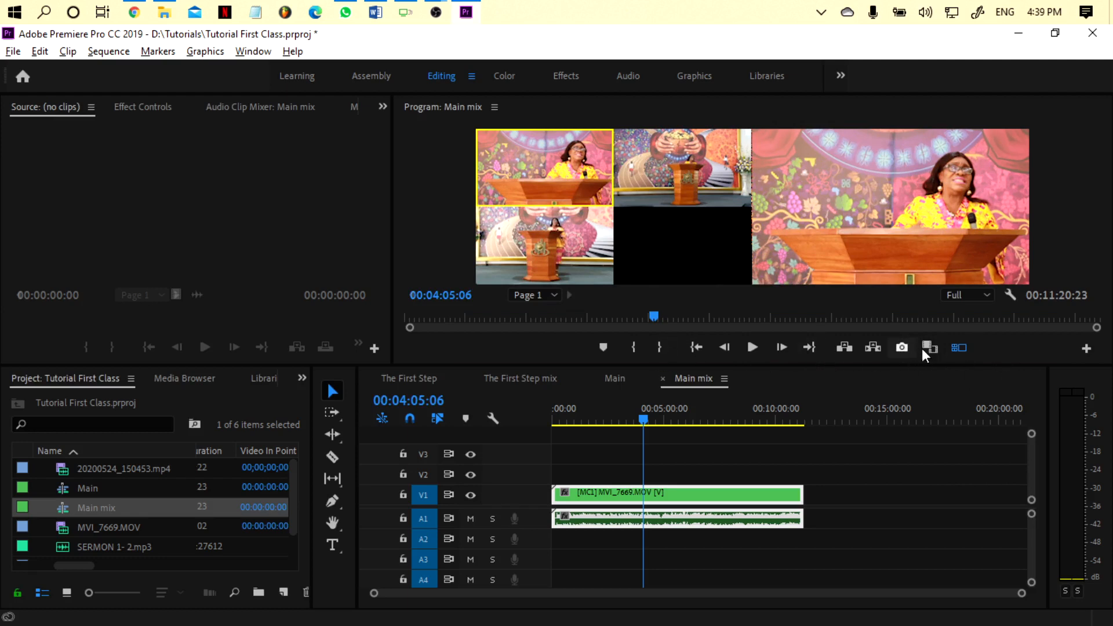
- Compare the Program monitor with multi-camera view off and on, leaving the multi-camera view enabled
{"action": "left_click", "coordinate": [959, 348]}
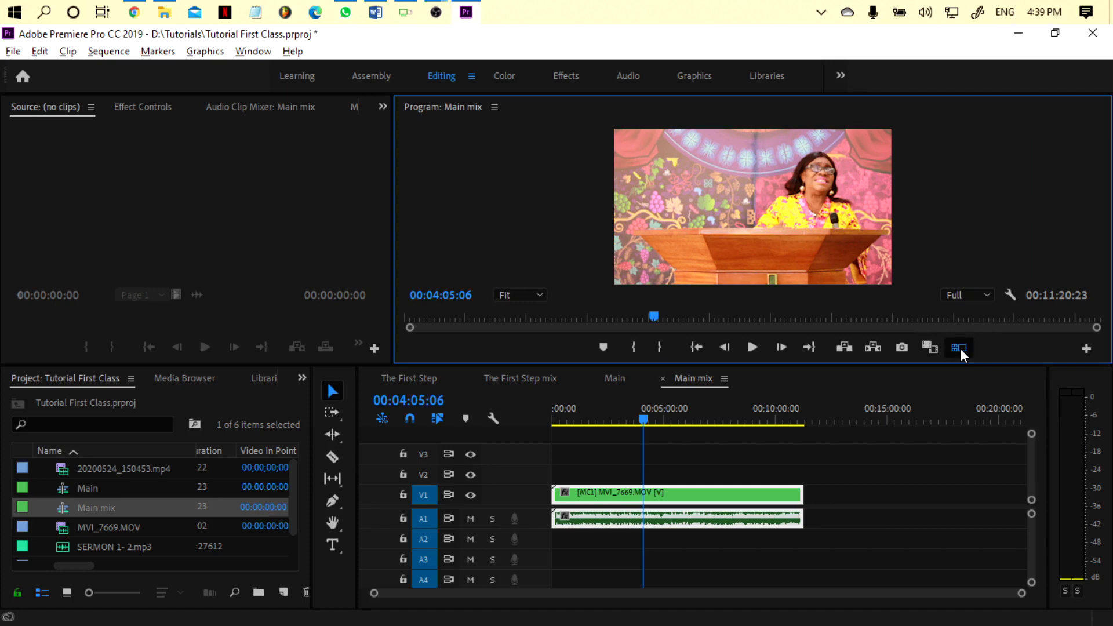
{"action": "left_click", "coordinate": [960, 349]}
{"action": "left_click", "coordinate": [960, 350]}
{"action": "left_click", "coordinate": [960, 349]}
- Preview the camera angles of Main mix at 00:01:34:04, 00:03:54:07 and 00:03:52:02
{"action": "left_click", "coordinate": [587, 416]}
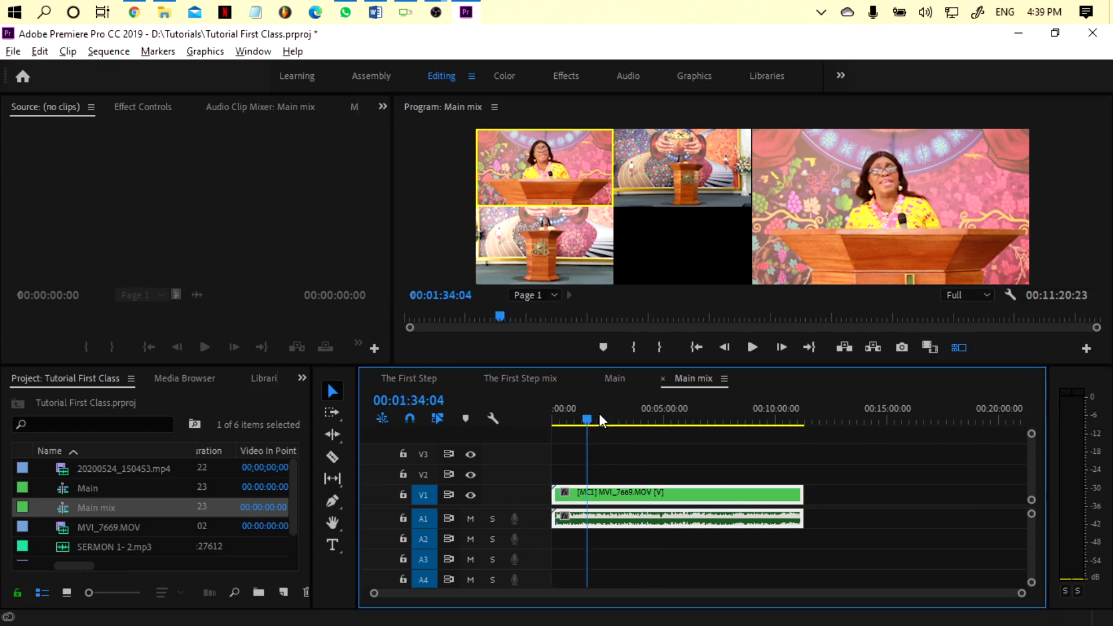
{"action": "left_click", "coordinate": [639, 415]}
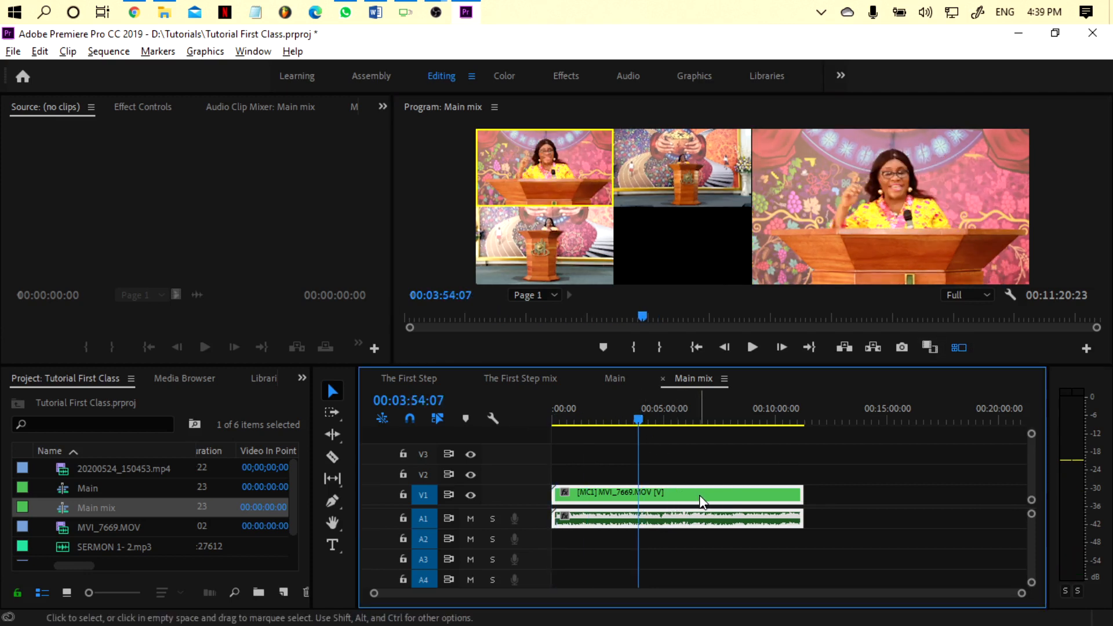
{"action": "type", "text": "22"}
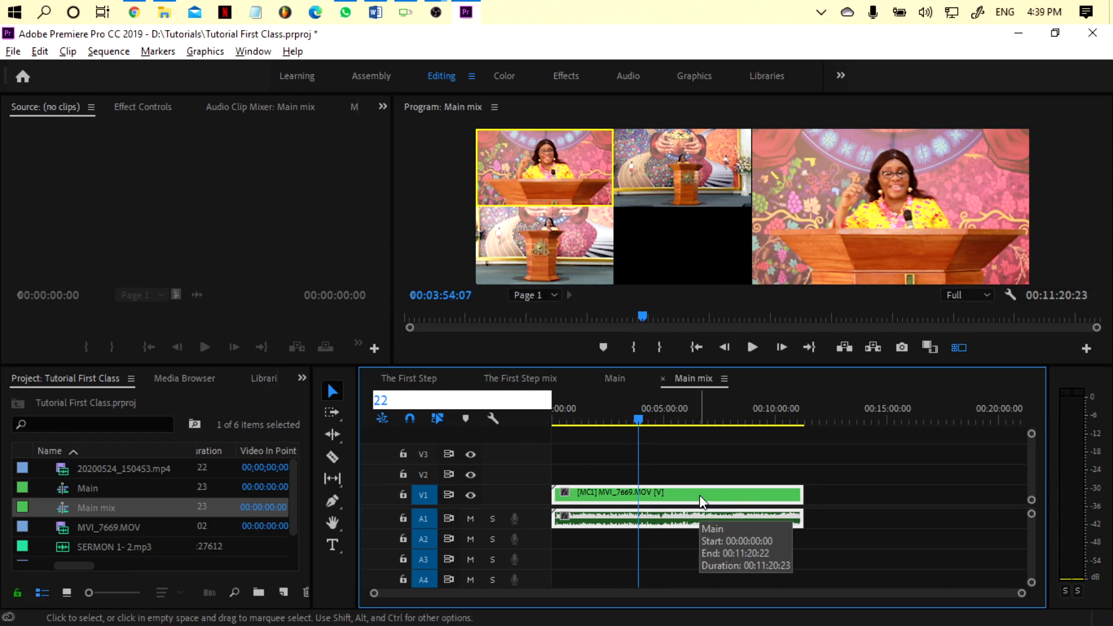
{"action": "left_click", "coordinate": [638, 420]}
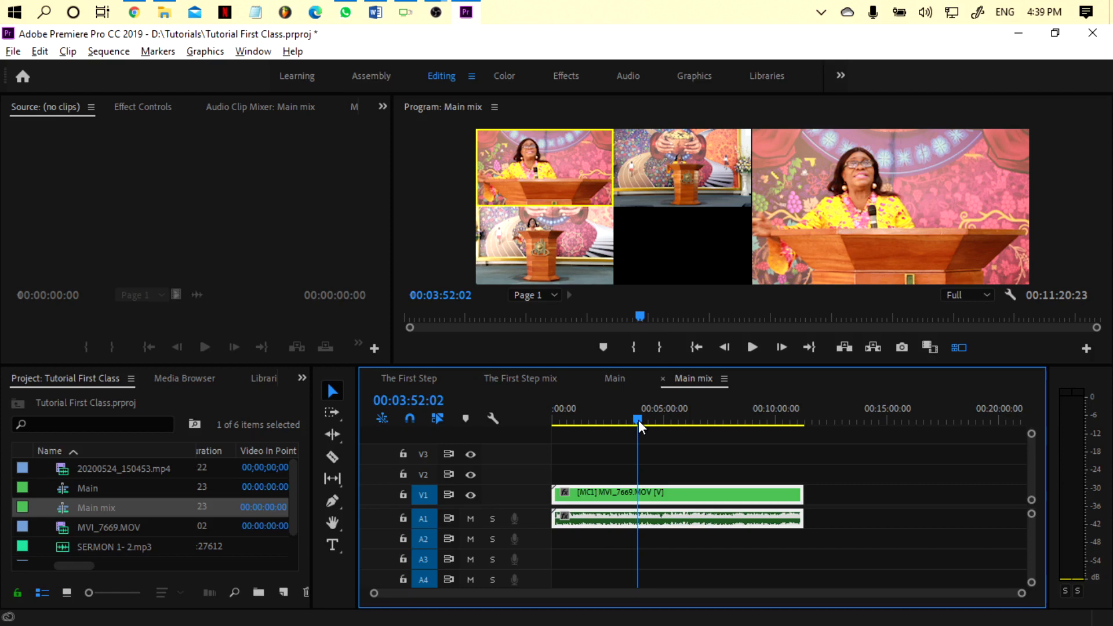
- Position Main mix at 00:01:45:03, maximize the Program monitor and start multi-camera playback on the first camera angle
{"action": "left_click_drag", "start_coordinate": [616, 415], "coordinate": [591, 421]}
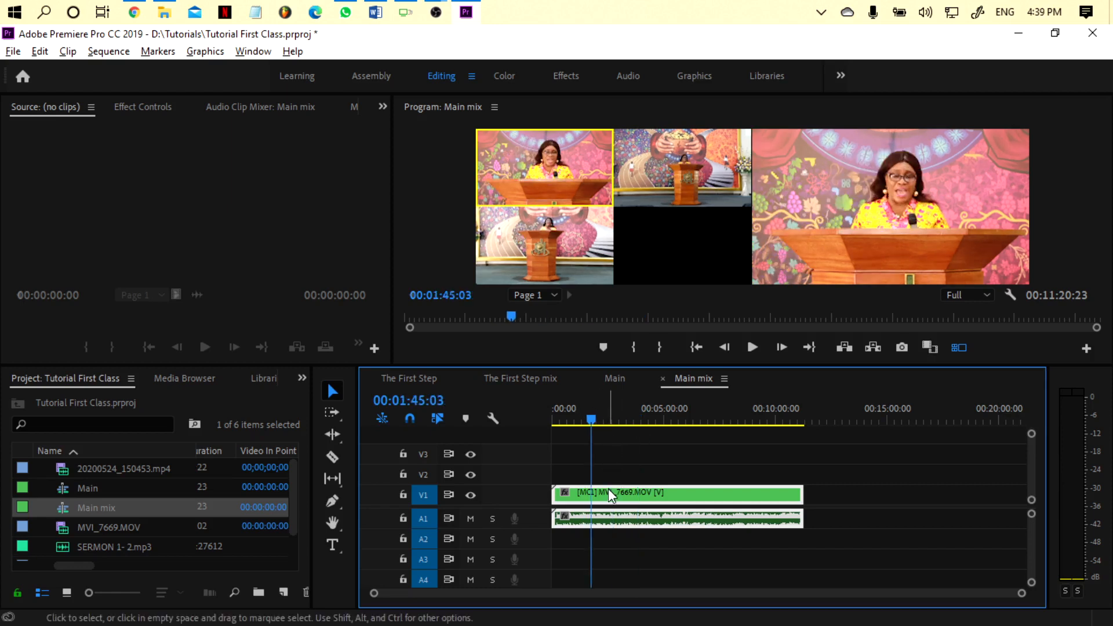
{"action": "left_click", "coordinate": [452, 174]}
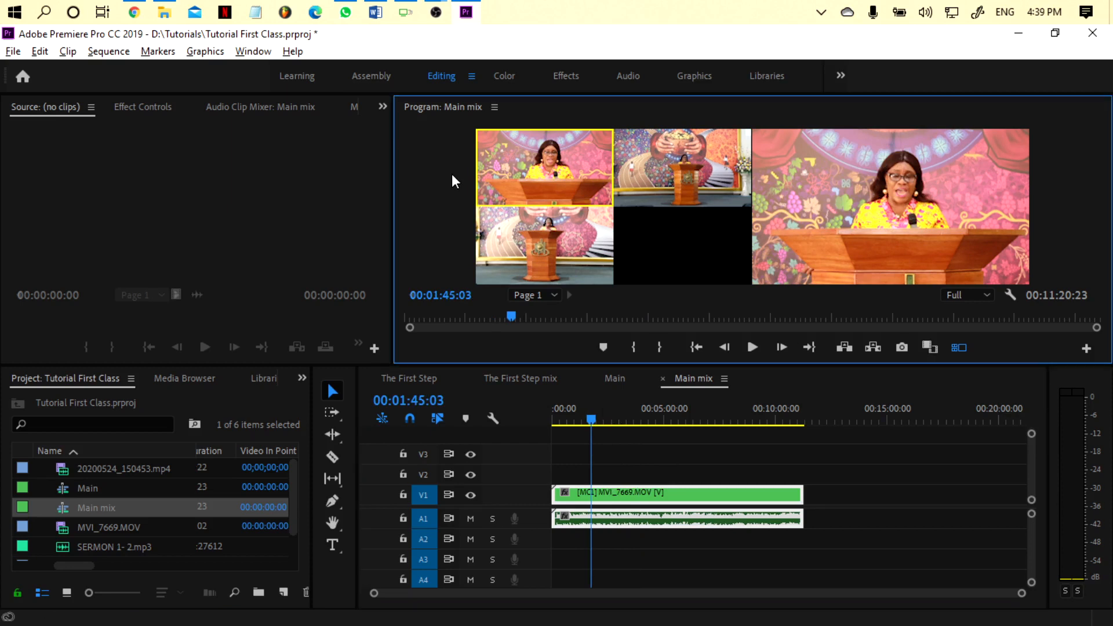
{"action": "key", "text": "grave"}
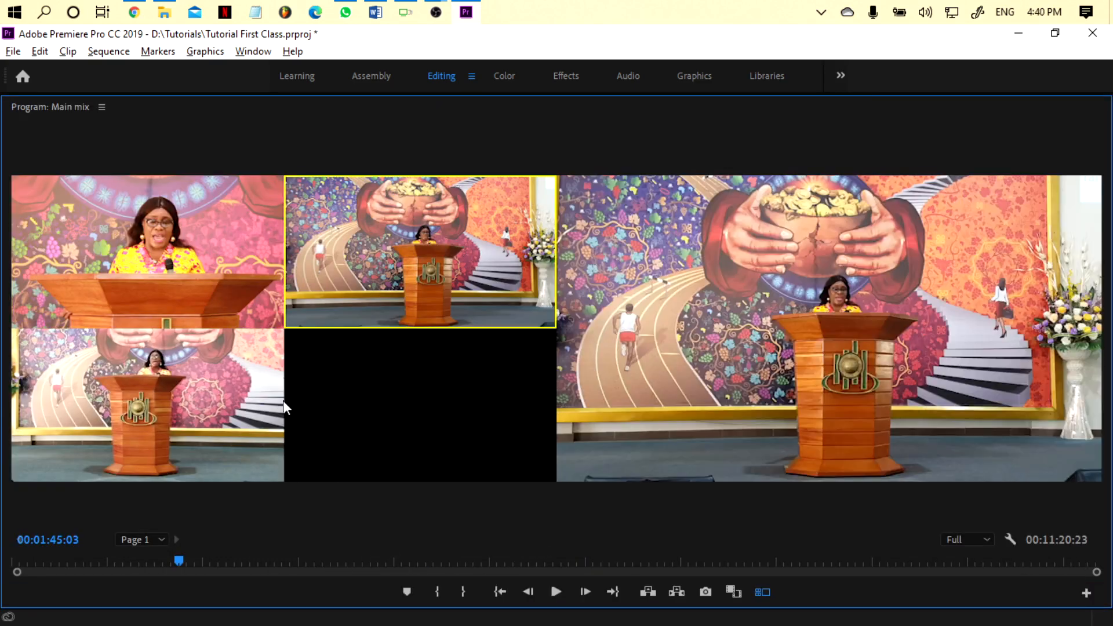
{"action": "left_click", "coordinate": [174, 246]}
{"action": "key", "text": "space"}
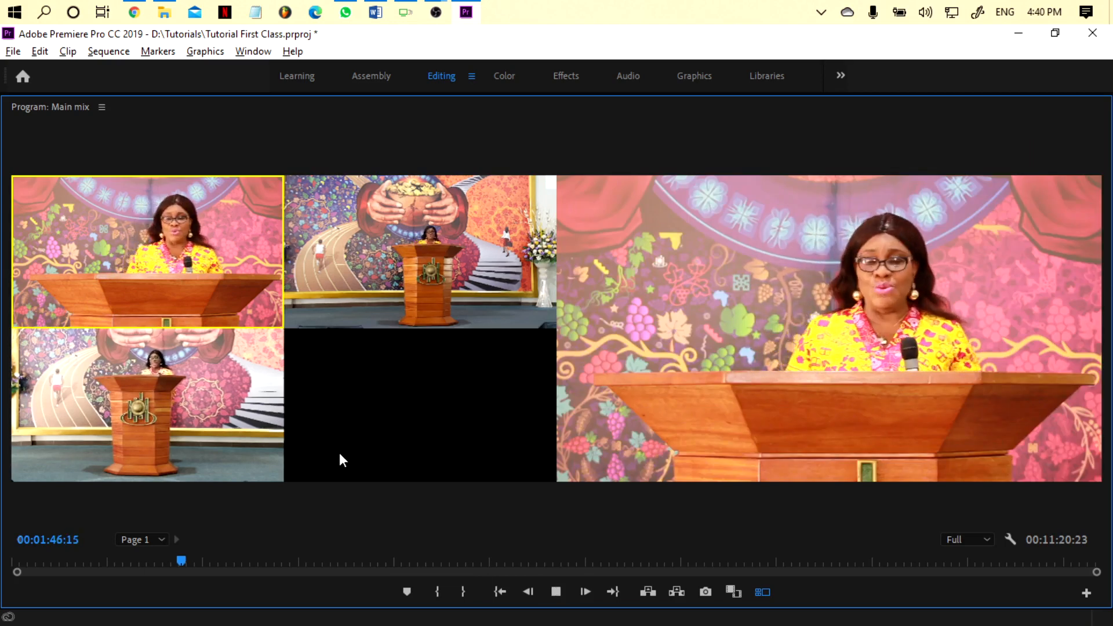
- Cut live to the second camera angle, pause at 00:01:55:20, and resume playback with a cut to the third camera angle
{"action": "left_click", "coordinate": [422, 244]}
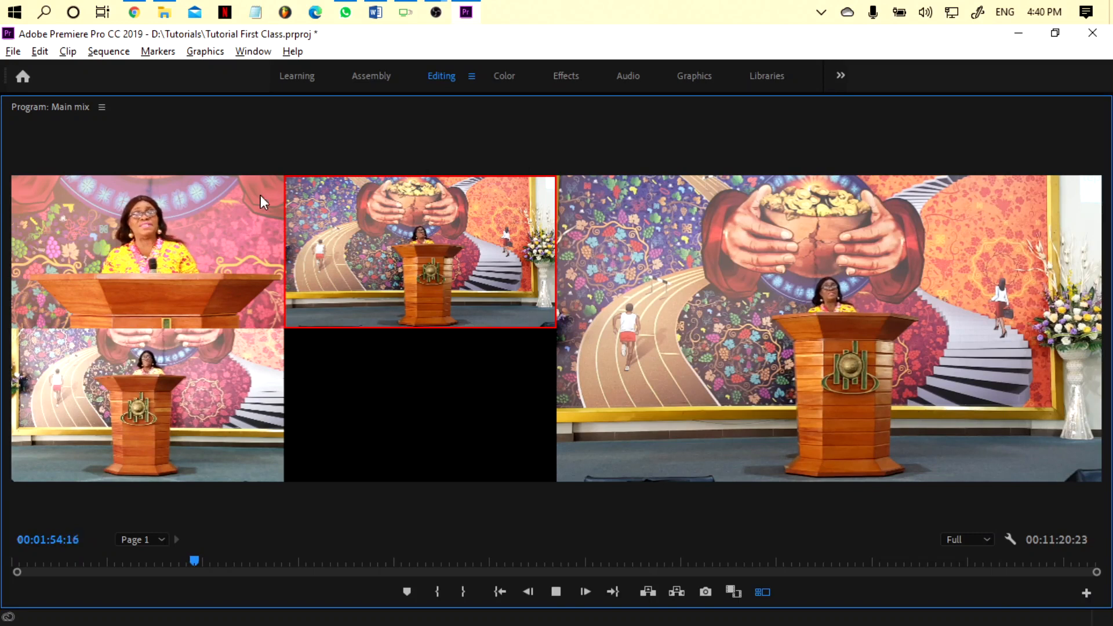
{"action": "key", "text": "space"}
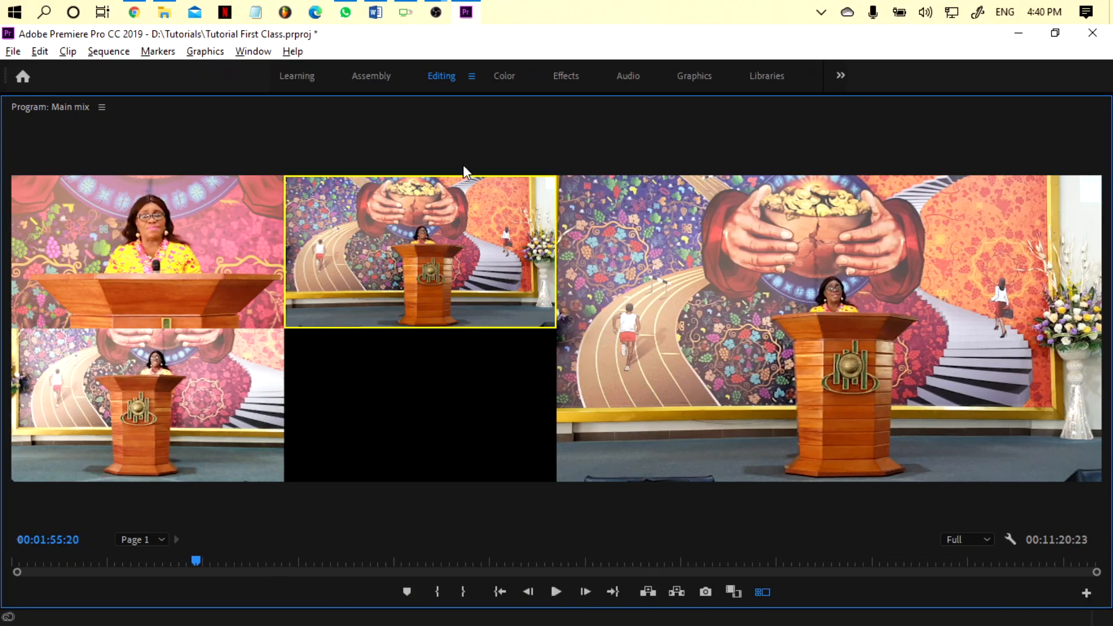
{"action": "key", "text": "space"}
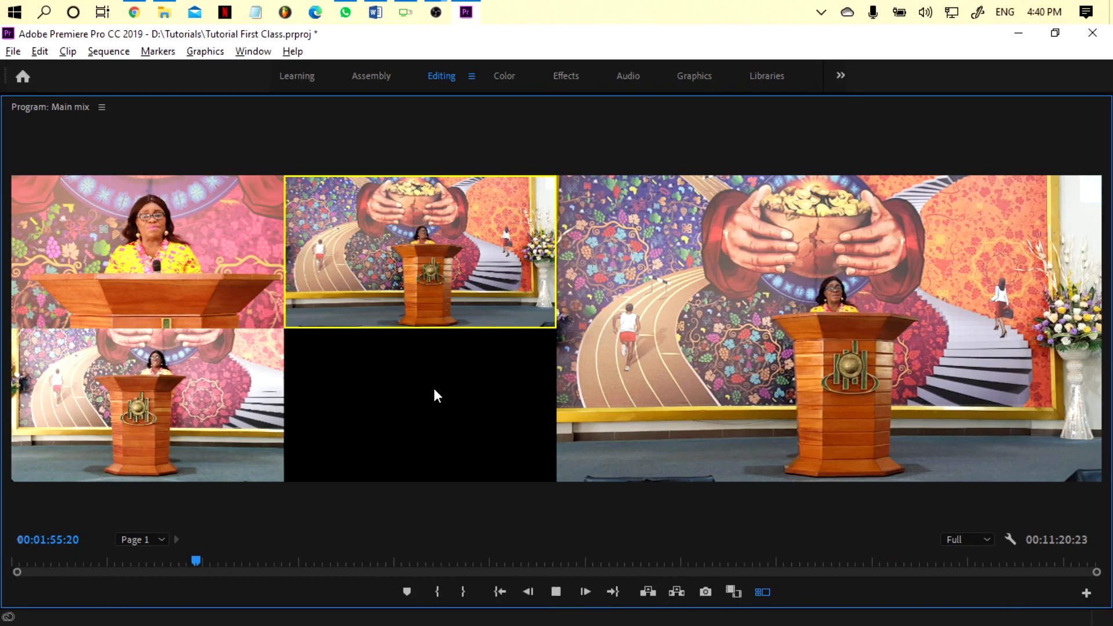
{"action": "left_click", "coordinate": [192, 410]}
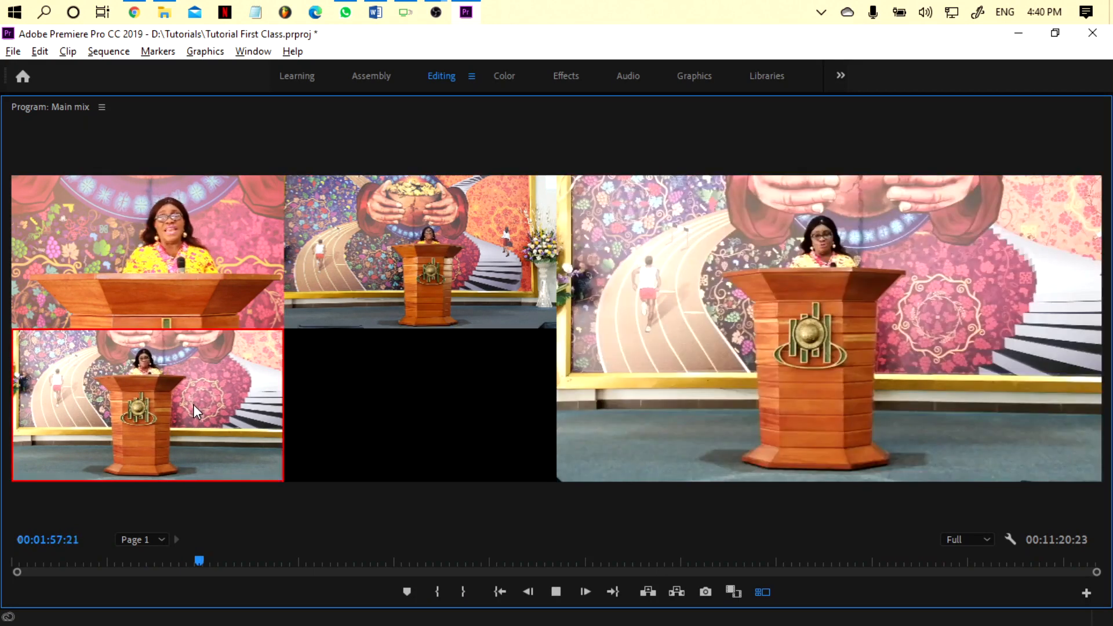
- Switch live among the three camera angles, ending on the first at 00:02:08:18, and restore the normal monitor size after stopping playback
{"action": "left_click", "coordinate": [190, 274]}
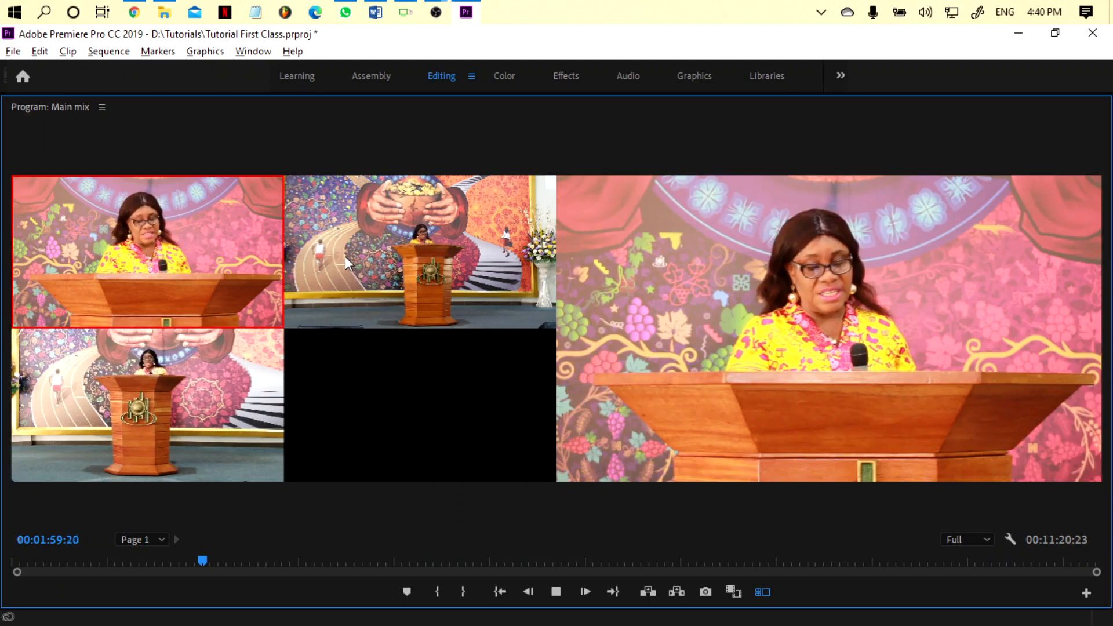
{"action": "left_click", "coordinate": [346, 256]}
{"action": "left_click", "coordinate": [209, 348]}
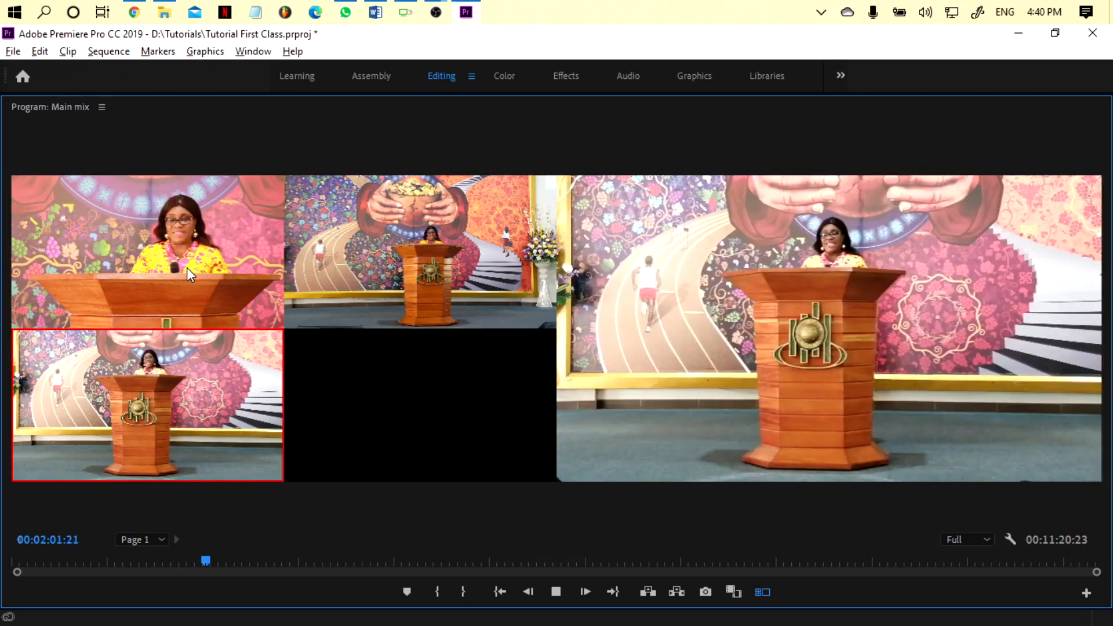
{"action": "left_click", "coordinate": [190, 289]}
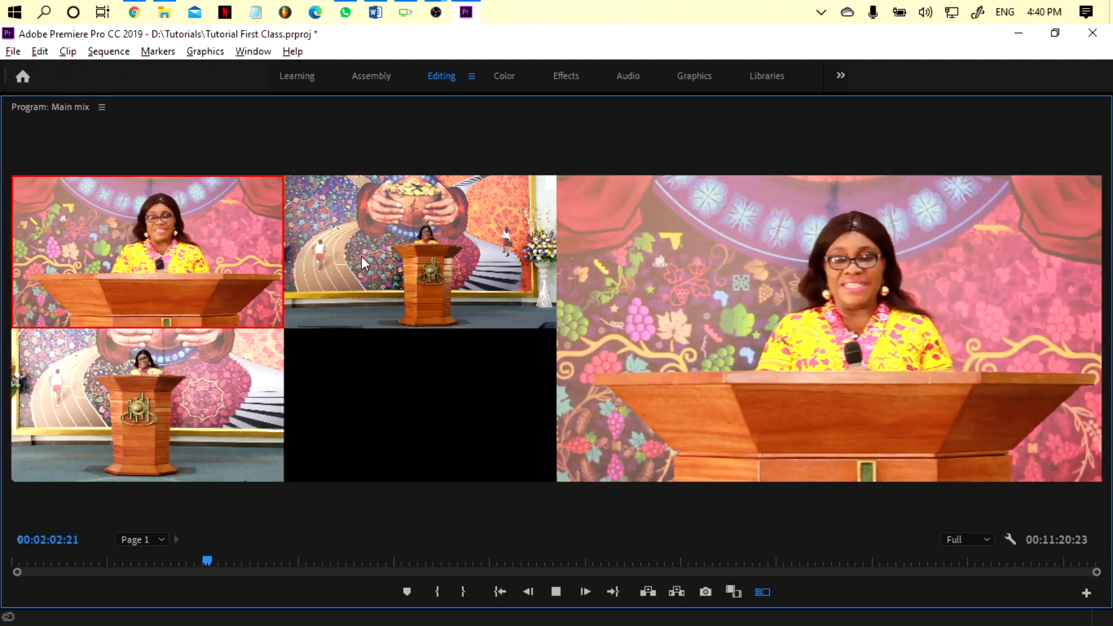
{"action": "left_click", "coordinate": [361, 256]}
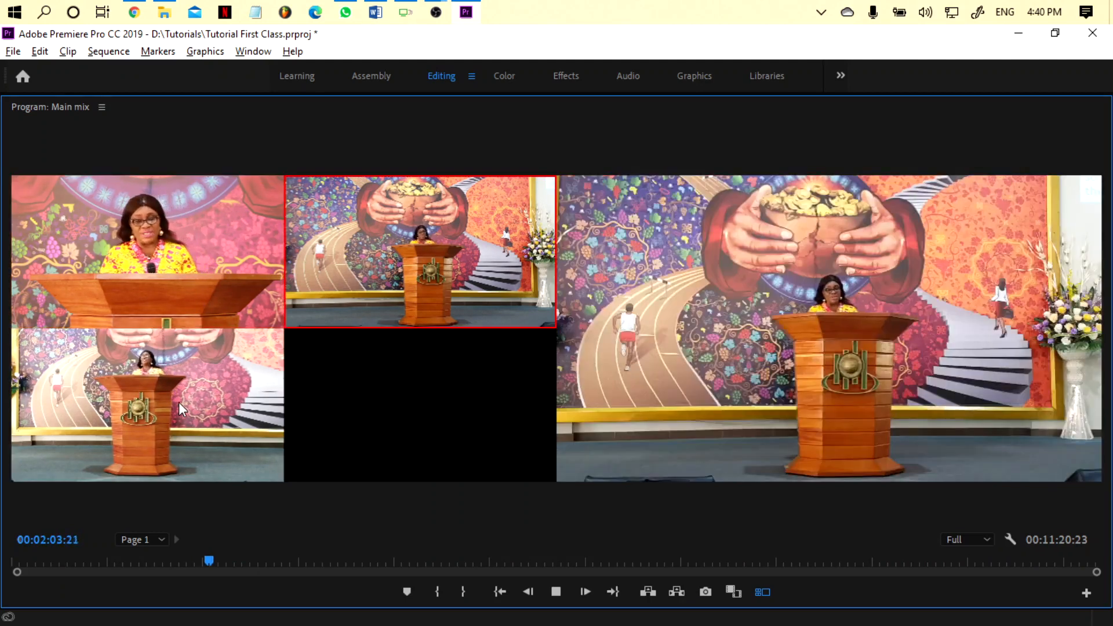
{"action": "left_click", "coordinate": [179, 402]}
{"action": "left_click", "coordinate": [272, 313]}
{"action": "left_click", "coordinate": [336, 284]}
{"action": "left_click", "coordinate": [183, 396]}
{"action": "left_click", "coordinate": [170, 263]}
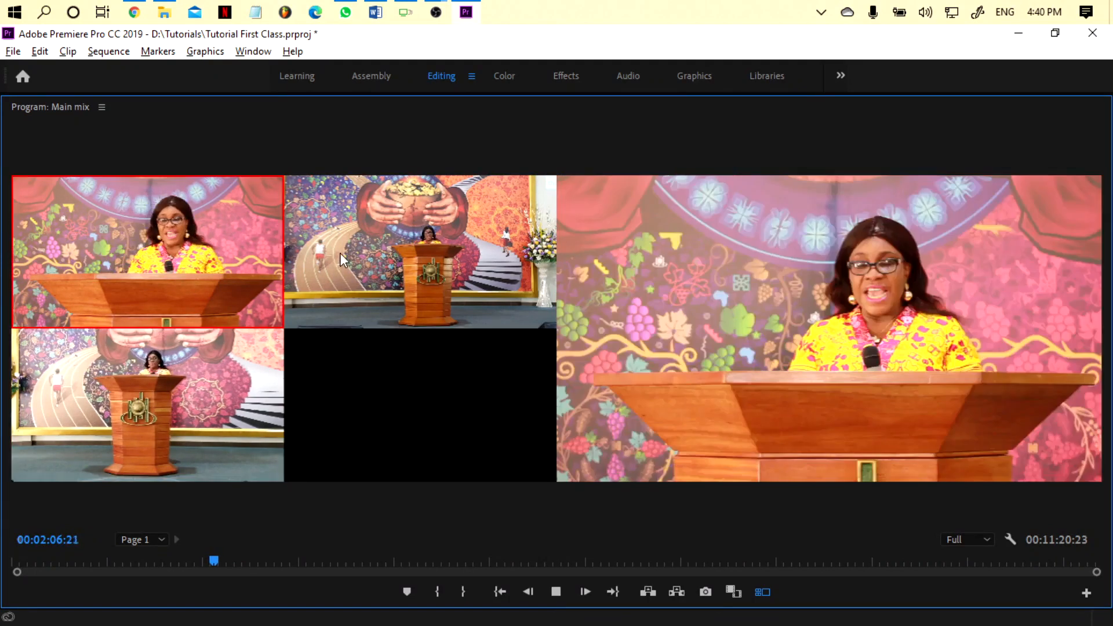
{"action": "left_click", "coordinate": [340, 253]}
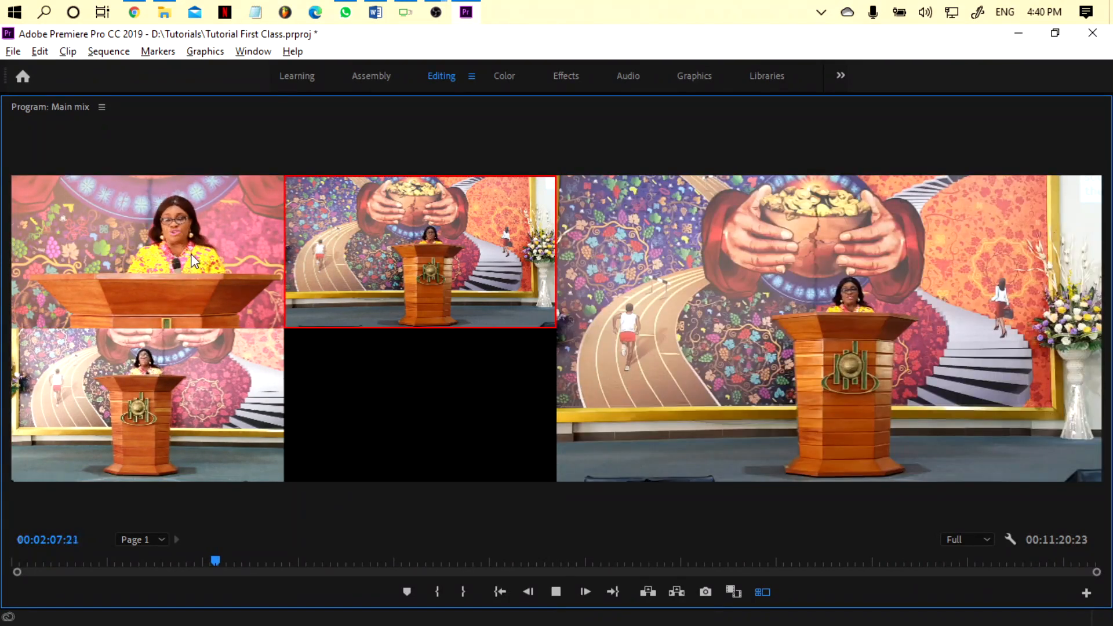
{"action": "left_click", "coordinate": [195, 260]}
{"action": "key", "text": "space"}
{"action": "key", "text": "grave"}
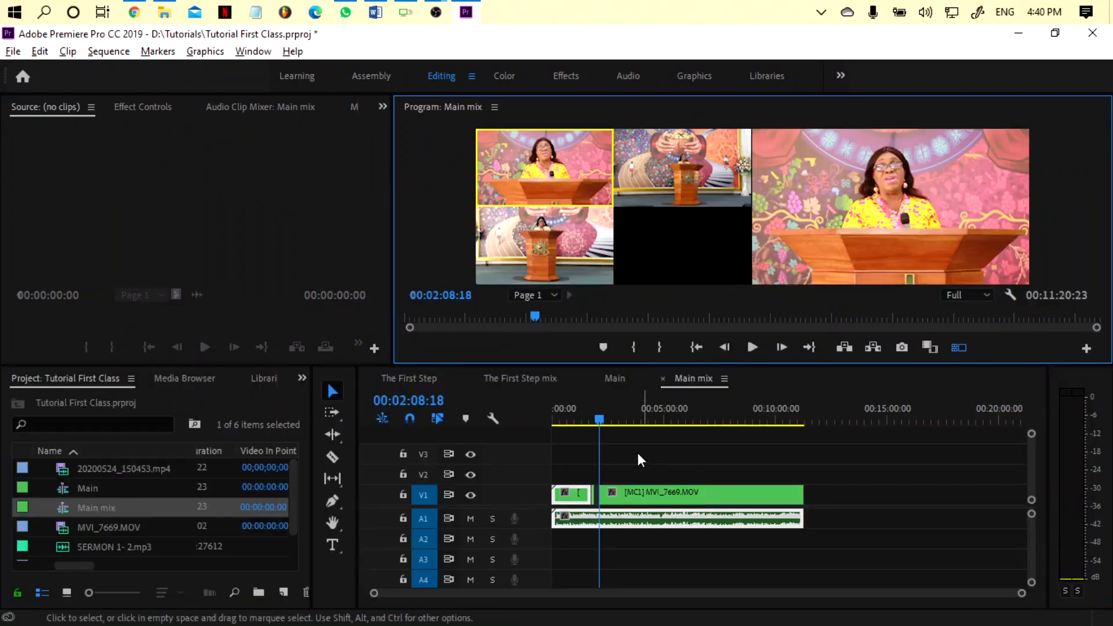
- Examine the new camera cuts on V1 of Main mix, scrubbing through them from 00:01:45:14 to 00:01:56:00
{"action": "left_click", "coordinate": [591, 419]}
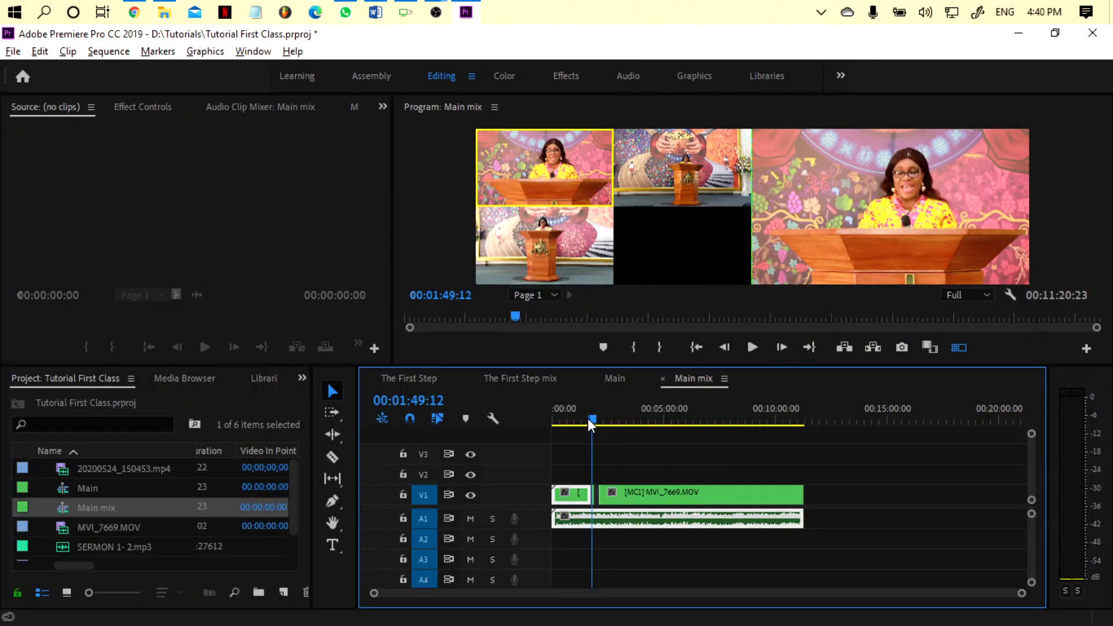
{"action": "key", "text": "equal"}
{"action": "key", "text": "equal"}
{"action": "key", "text": "equal"}
{"action": "key", "text": "equal"}
{"action": "left_click", "coordinate": [830, 420]}
{"action": "left_click", "coordinate": [768, 411]}
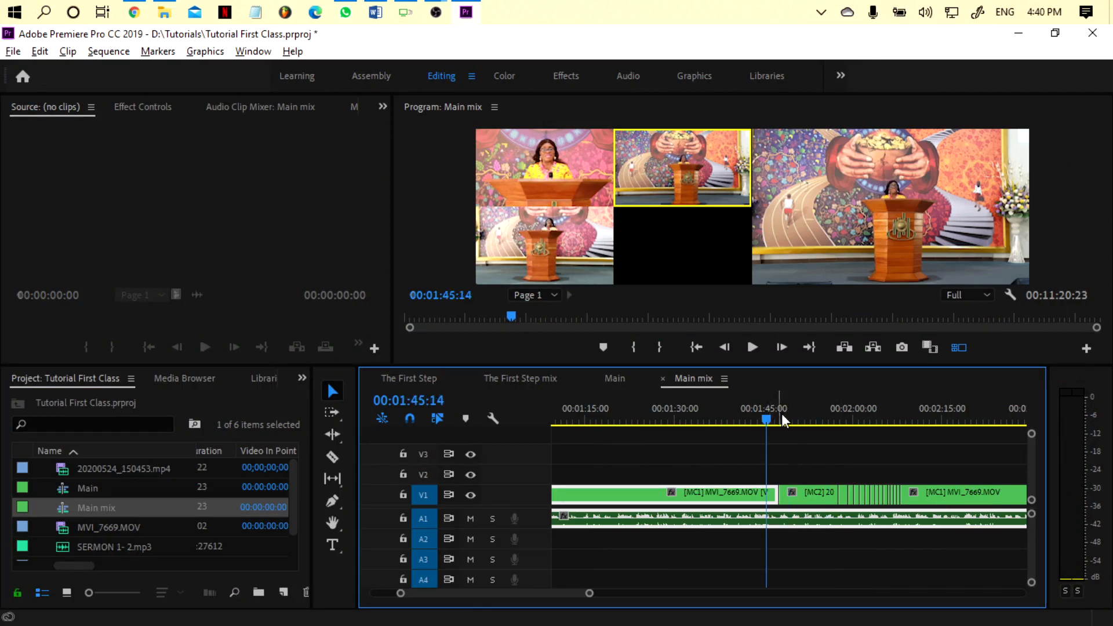
{"action": "left_click", "coordinate": [816, 406]}
{"action": "left_click_drag", "start_coordinate": [818, 401], "coordinate": [891, 422]}
{"action": "left_click", "coordinate": [830, 438]}
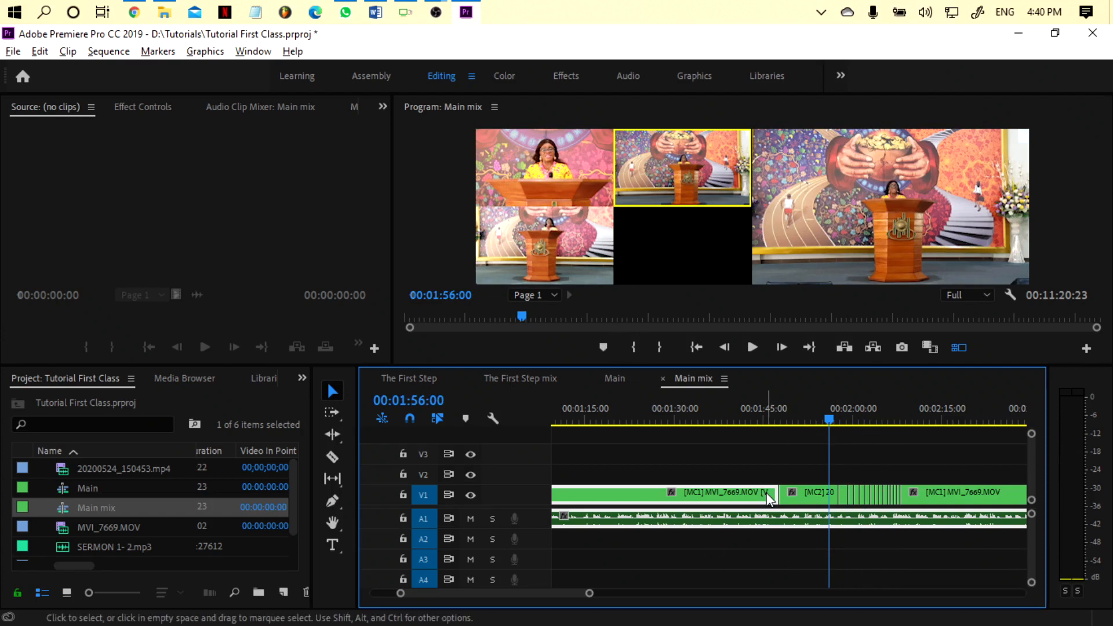
{"action": "scroll", "coordinate": [767, 493], "scroll_direction": "down", "scroll_amount": 4}
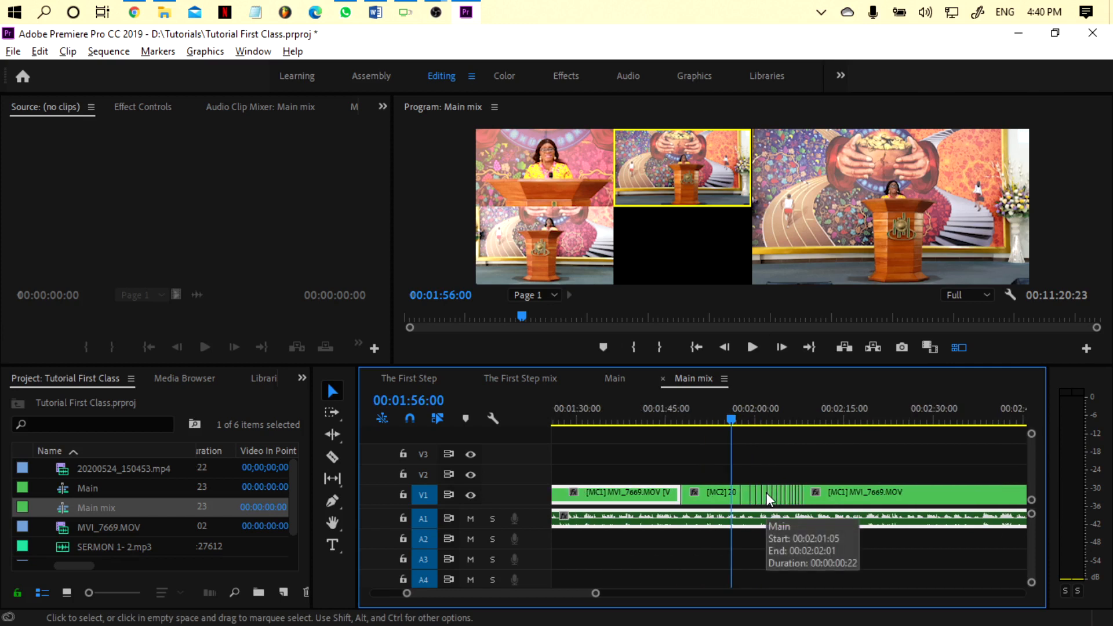
- Move the Main mix playhead to 00:05:04:09 and enter 0 as the timeline timecode
{"action": "key", "text": "minus"}
{"action": "key", "text": "minus"}
{"action": "key", "text": "minus"}
{"action": "key", "text": "minus"}
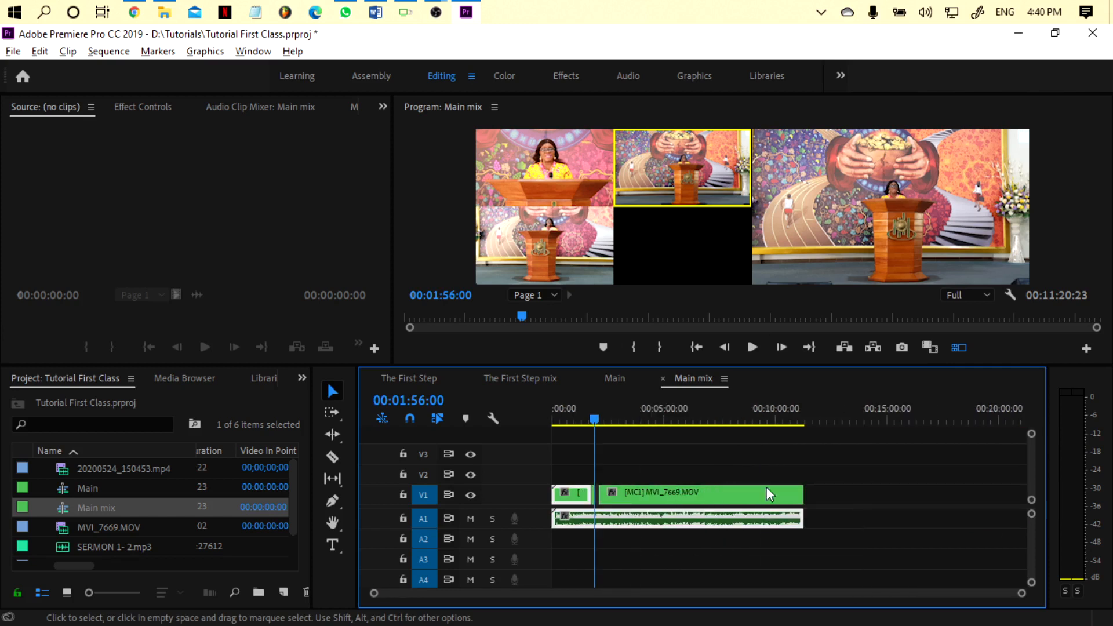
{"action": "left_click", "coordinate": [666, 426]}
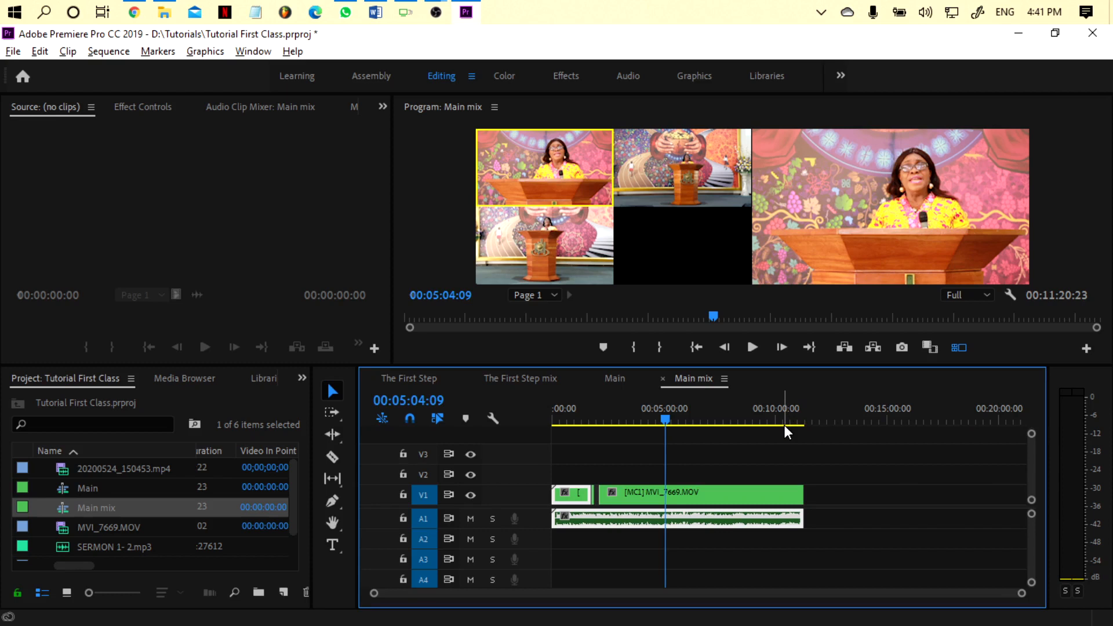
{"action": "type", "text": "0"}
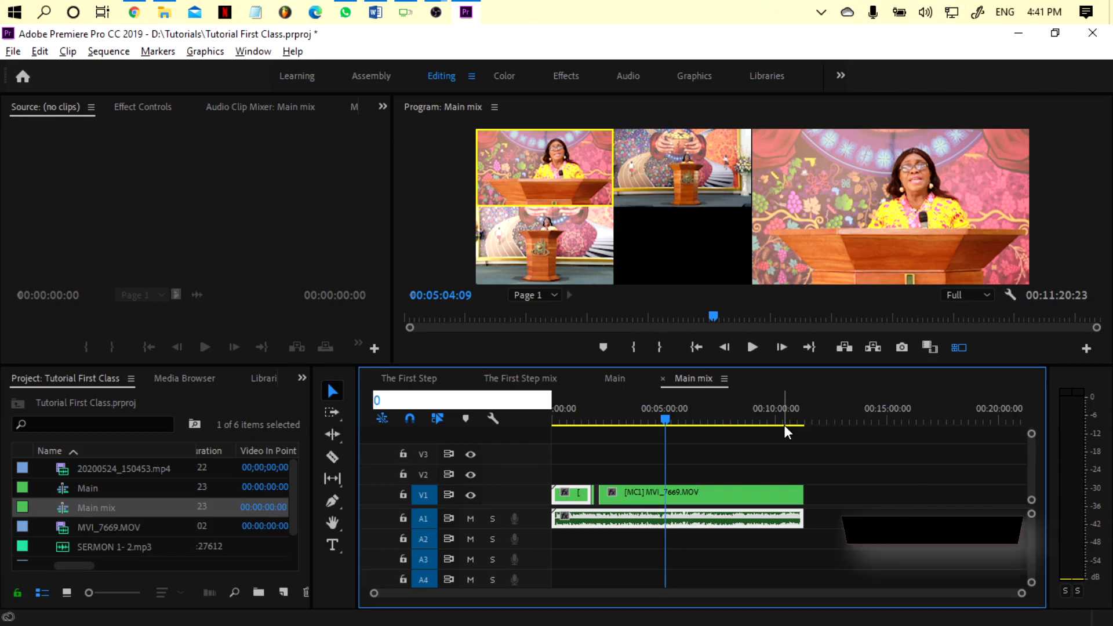